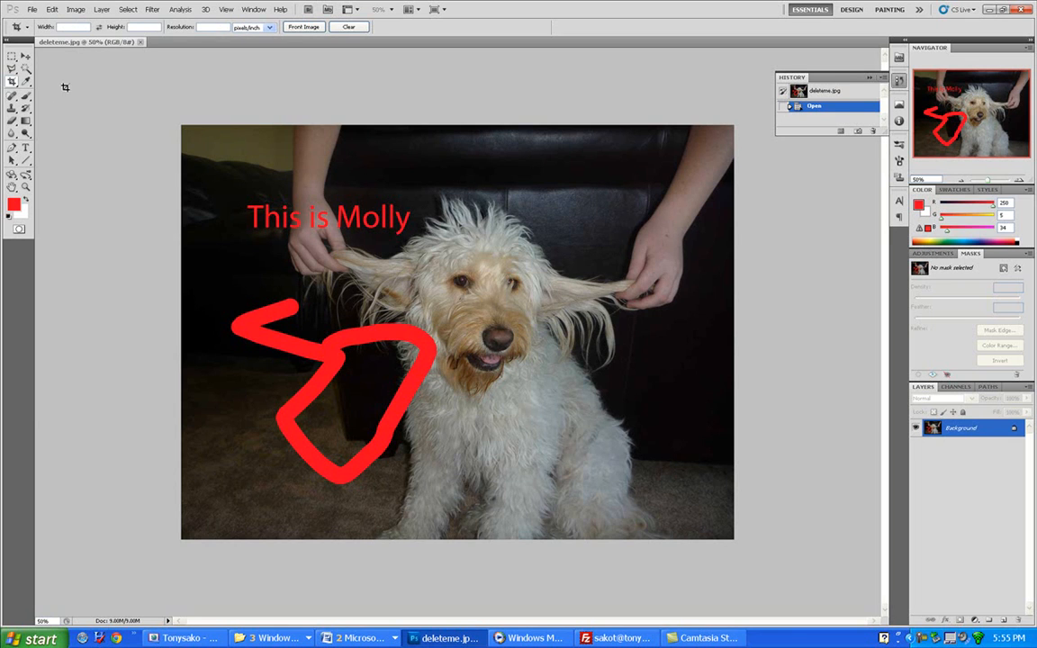
Step: Marquee-select a rectangle around the "This is Molly" text and convert the Background into a regular layer named Layer 0
{"action": "left_click", "coordinate": [13, 56]}
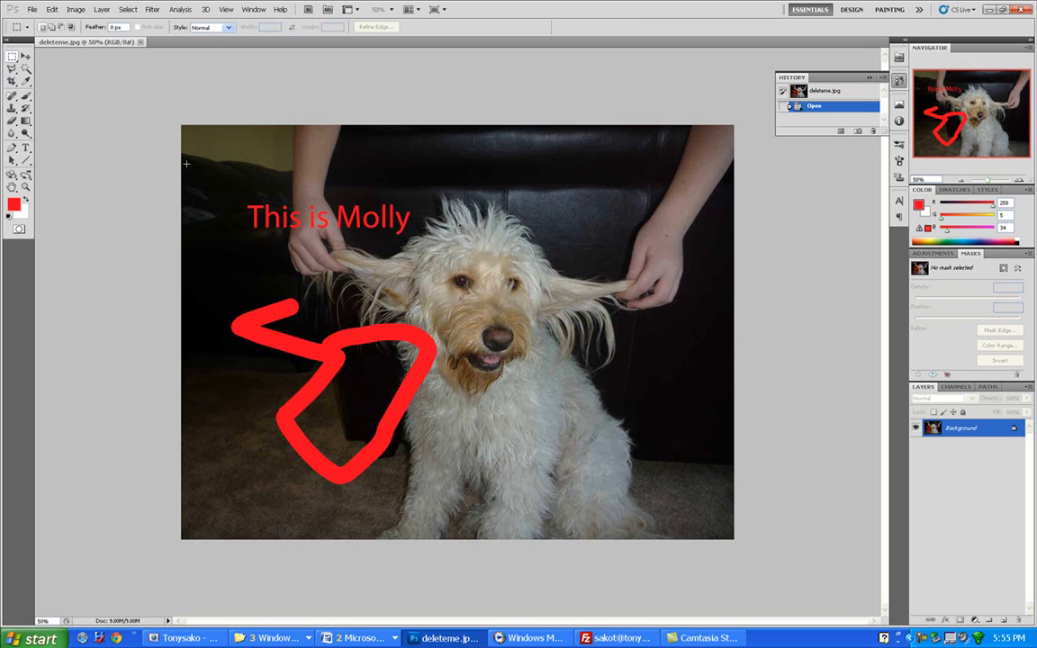
{"action": "left_click_drag", "start_coordinate": [270, 236], "coordinate": [450, 299]}
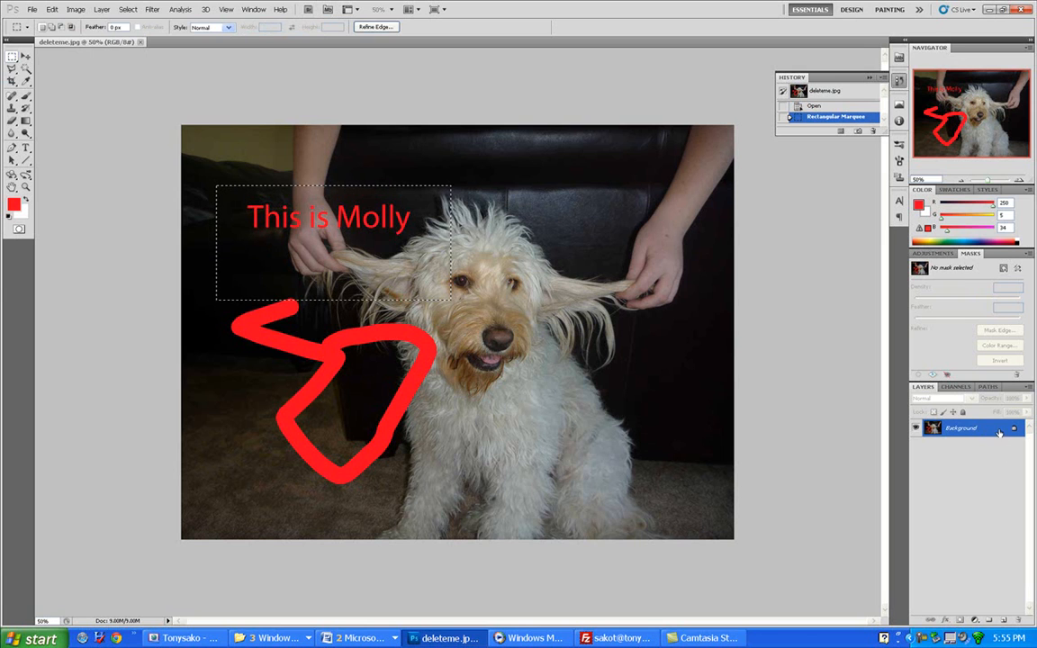
{"action": "double_click", "coordinate": [999, 432]}
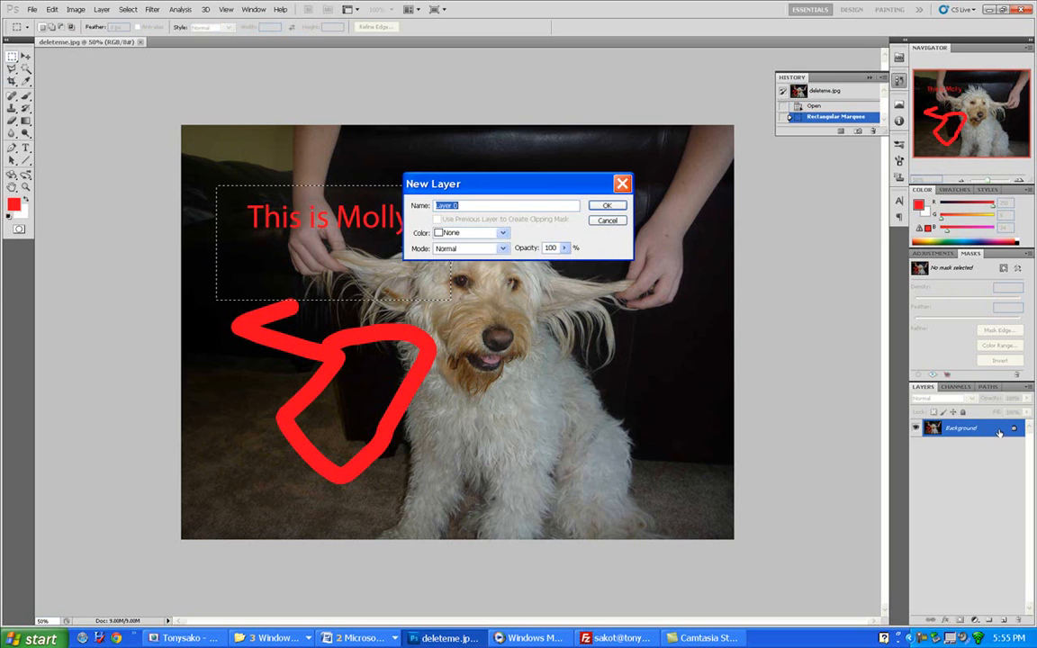
{"action": "left_click", "coordinate": [618, 208]}
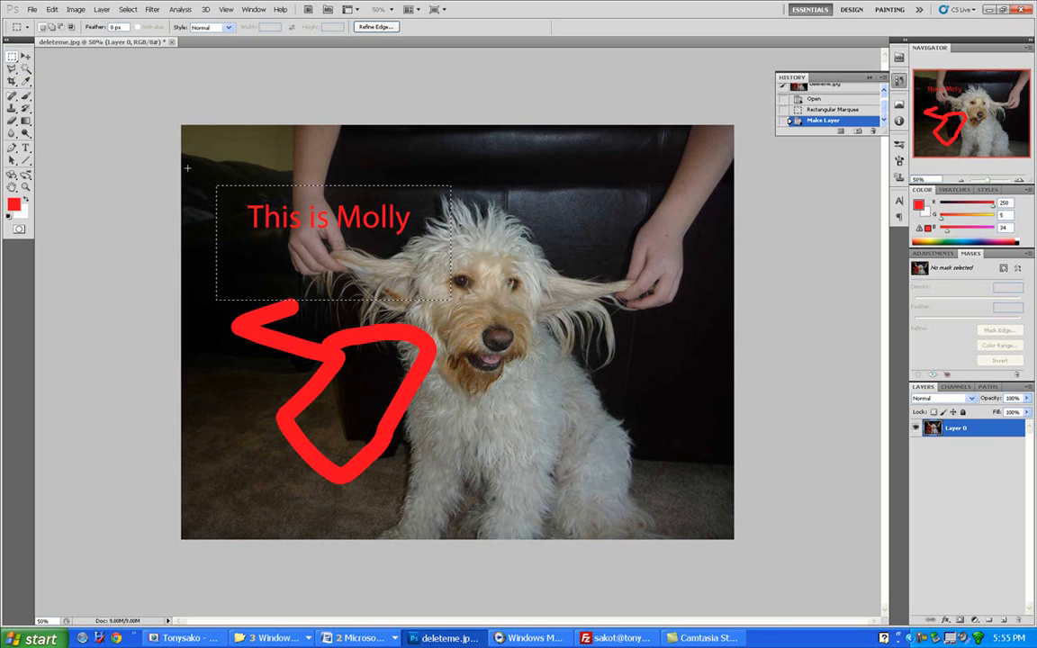
Step: Cut the selected rectangle with the text out of the photo and paste it onto its own layer
{"action": "left_click", "coordinate": [52, 9]}
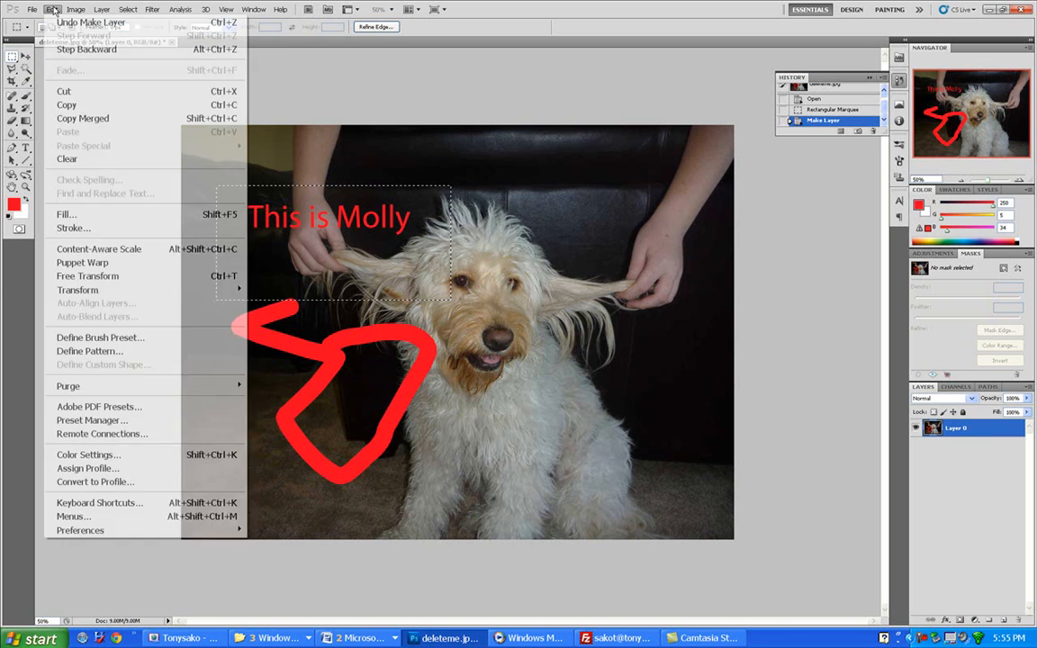
{"action": "left_click", "coordinate": [64, 91]}
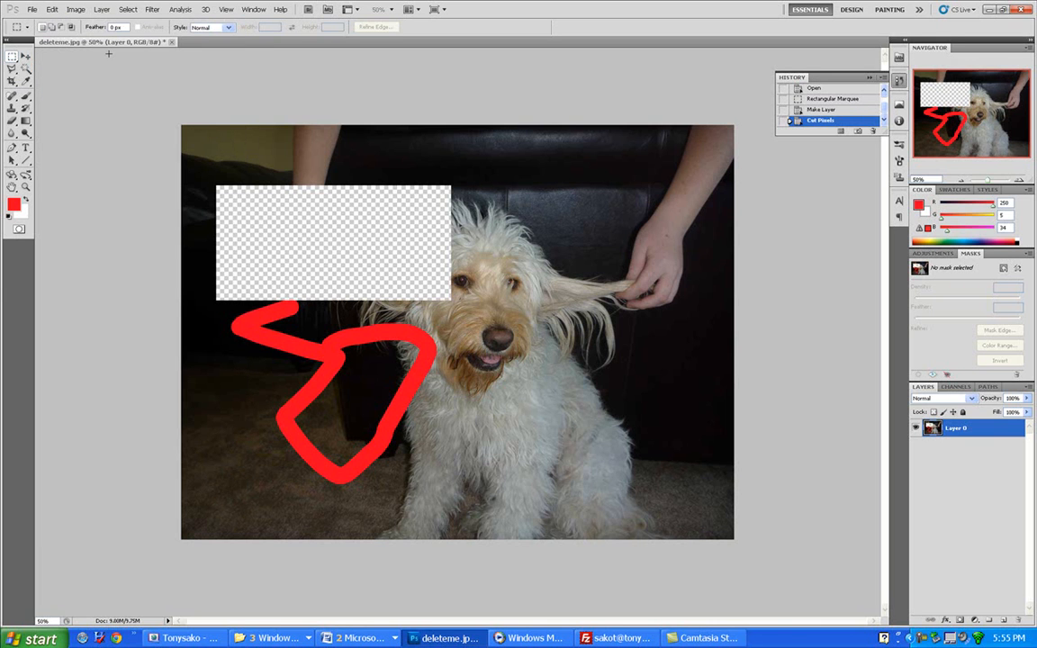
{"action": "left_click", "coordinate": [52, 9]}
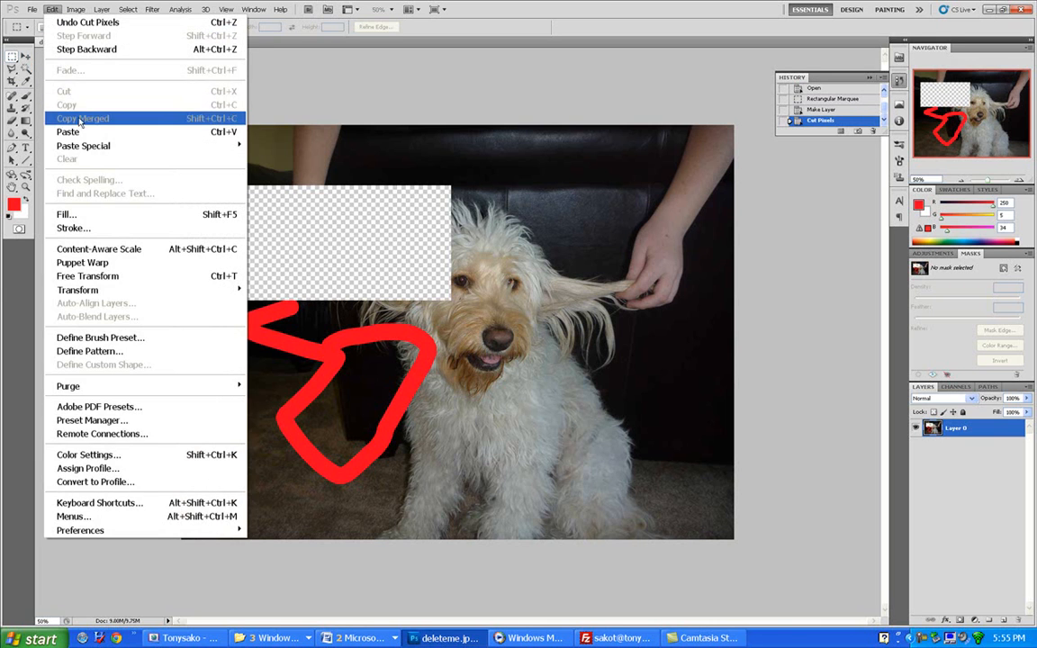
{"action": "left_click", "coordinate": [80, 133]}
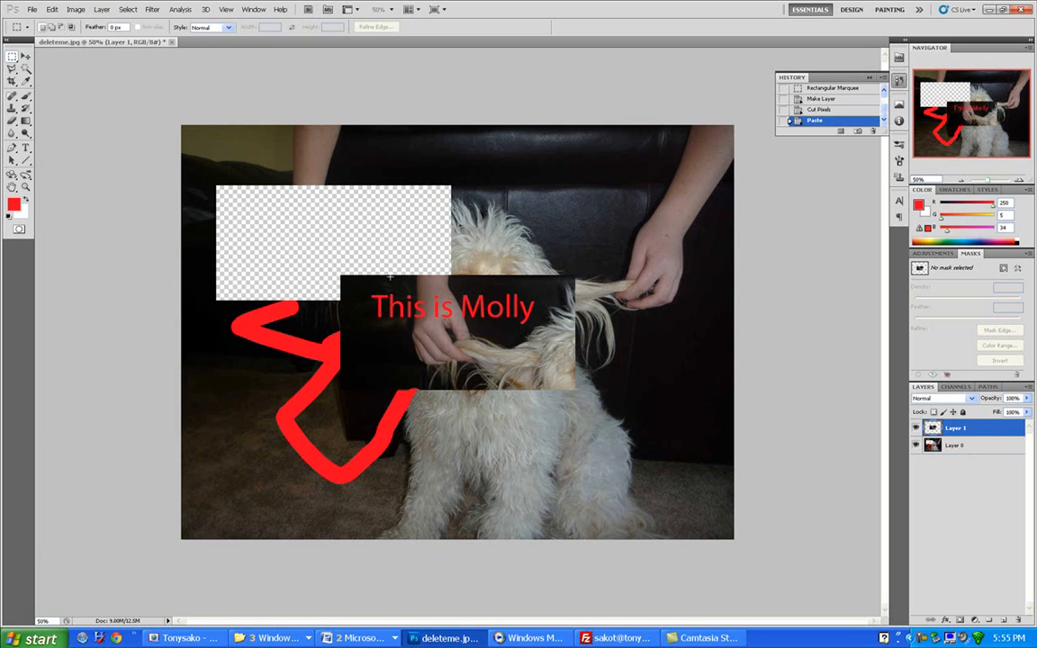
Step: Move the pasted text piece up and left so that it partly overlaps the rectangular hole in the photo
{"action": "left_click", "coordinate": [25, 57]}
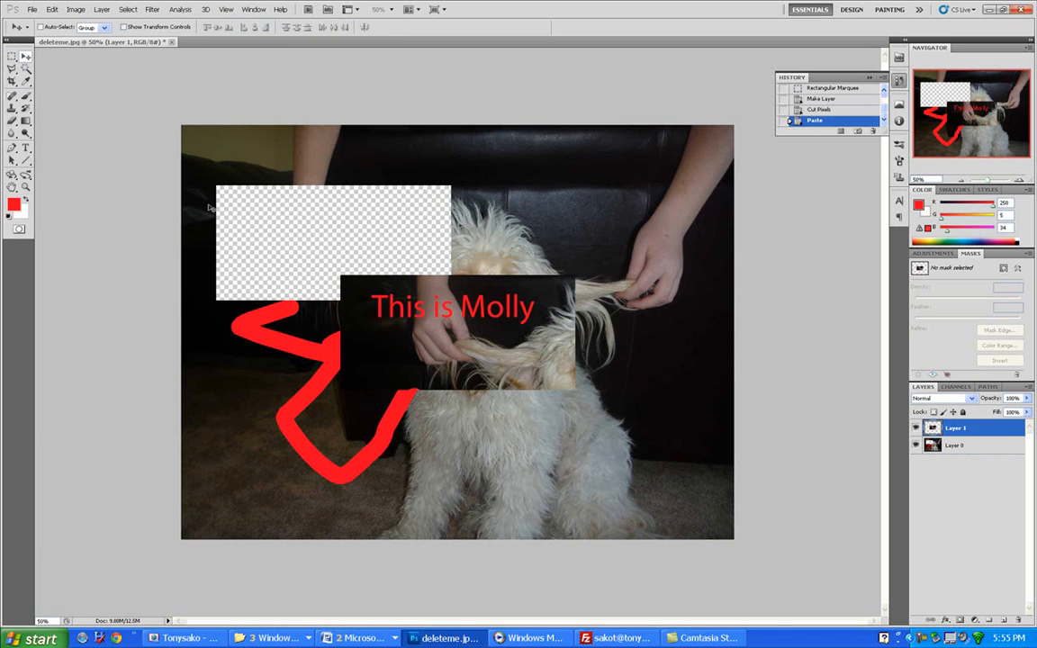
{"action": "left_click_drag", "start_coordinate": [373, 295], "coordinate": [379, 272]}
{"action": "left_click_drag", "start_coordinate": [419, 303], "coordinate": [427, 299]}
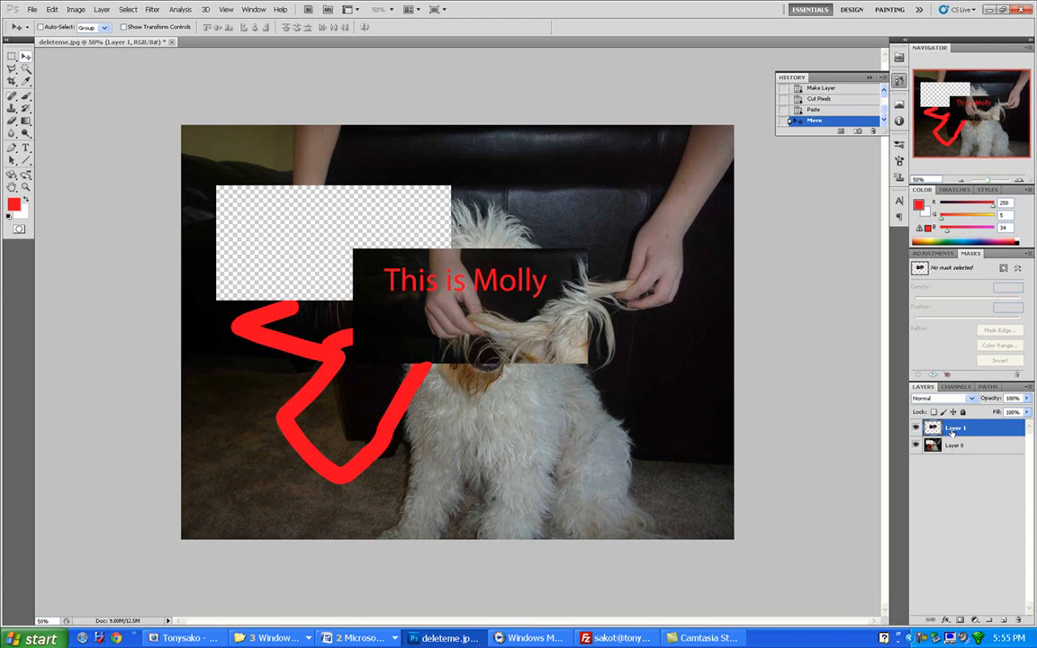
{"action": "left_click_drag", "start_coordinate": [500, 327], "coordinate": [443, 322]}
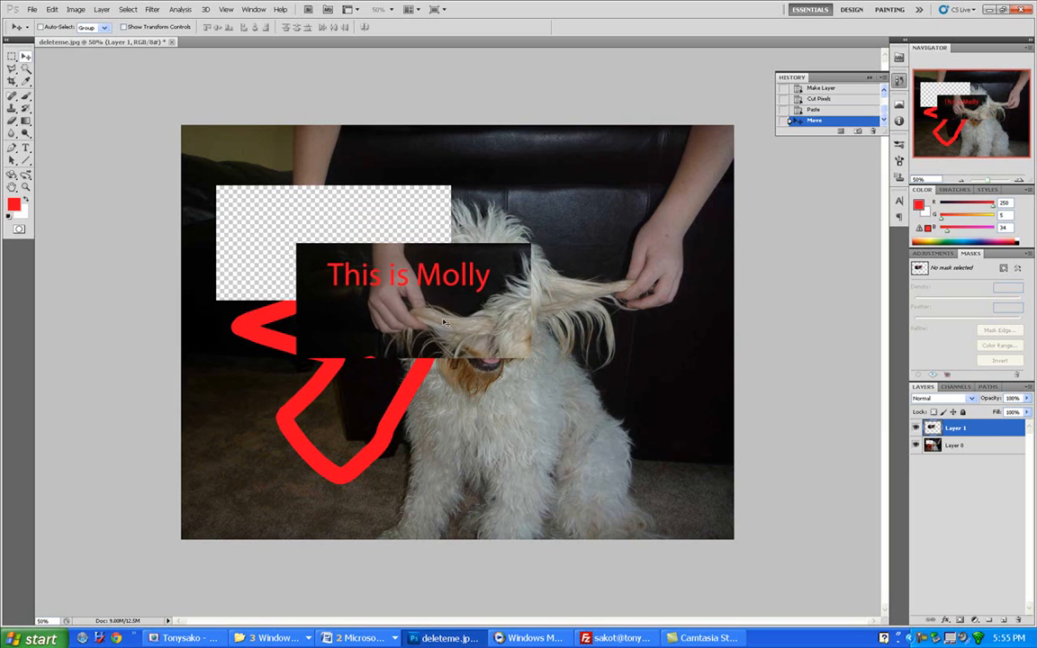
Step: On Layer 0, marquee-select a large rectangle over the right side of the photo, from the dog's ear to its hindquarters
{"action": "left_click", "coordinate": [950, 445]}
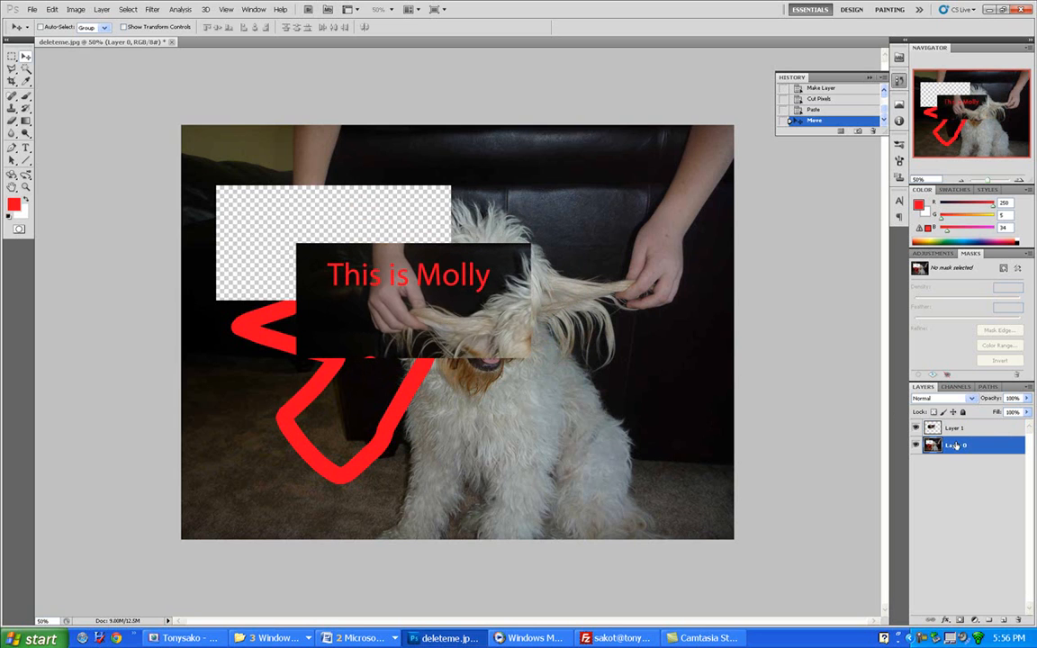
{"action": "left_click", "coordinate": [12, 57]}
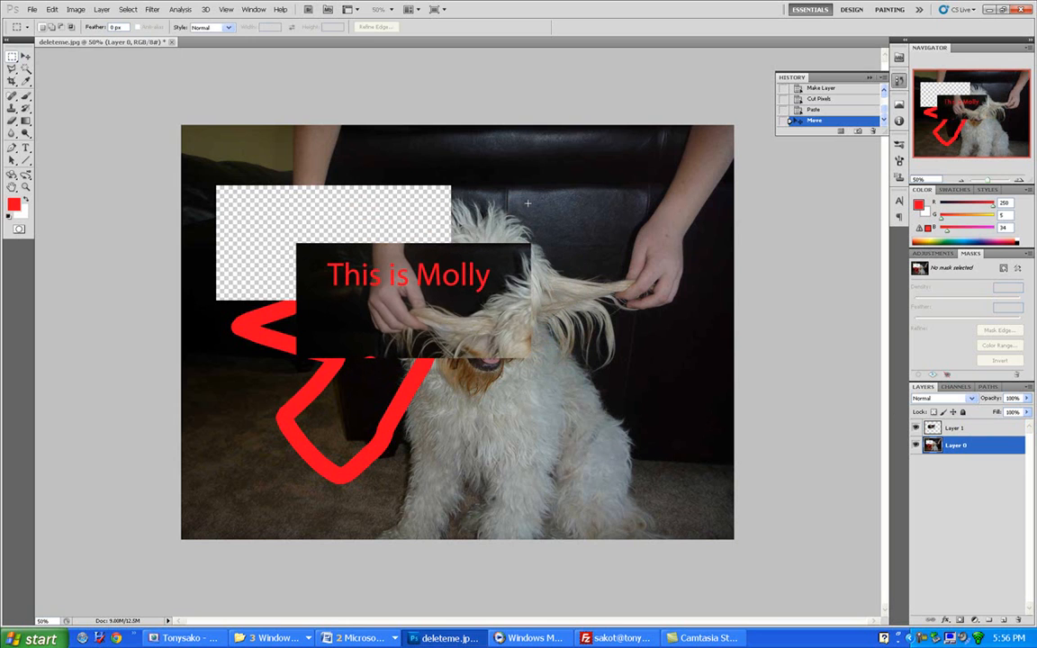
{"action": "left_click_drag", "start_coordinate": [666, 444], "coordinate": [722, 473]}
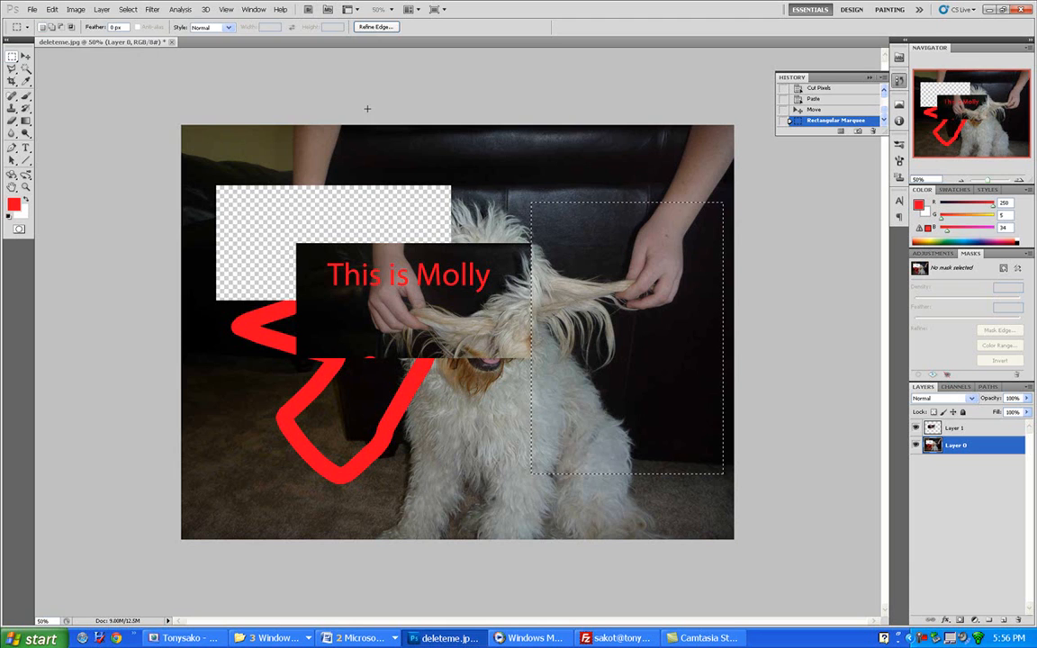
Step: Apply the Colored Pencil filter to the selected area with pencil width 4, stroke pressure 8 and paper brightness 25
{"action": "left_click", "coordinate": [155, 11]}
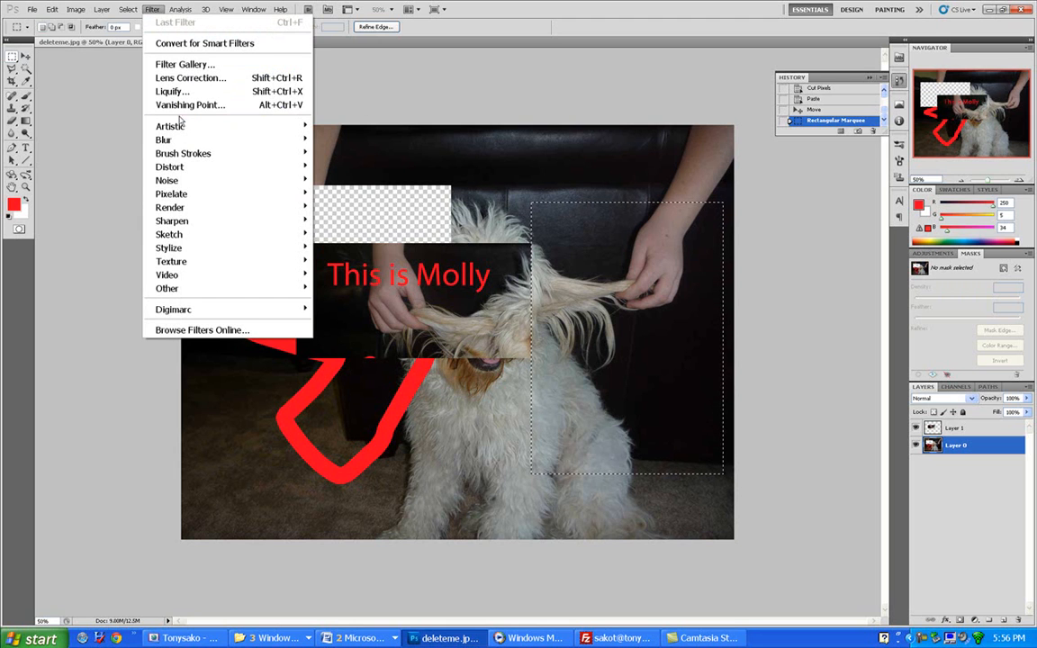
{"action": "mouse_move", "coordinate": [180, 129]}
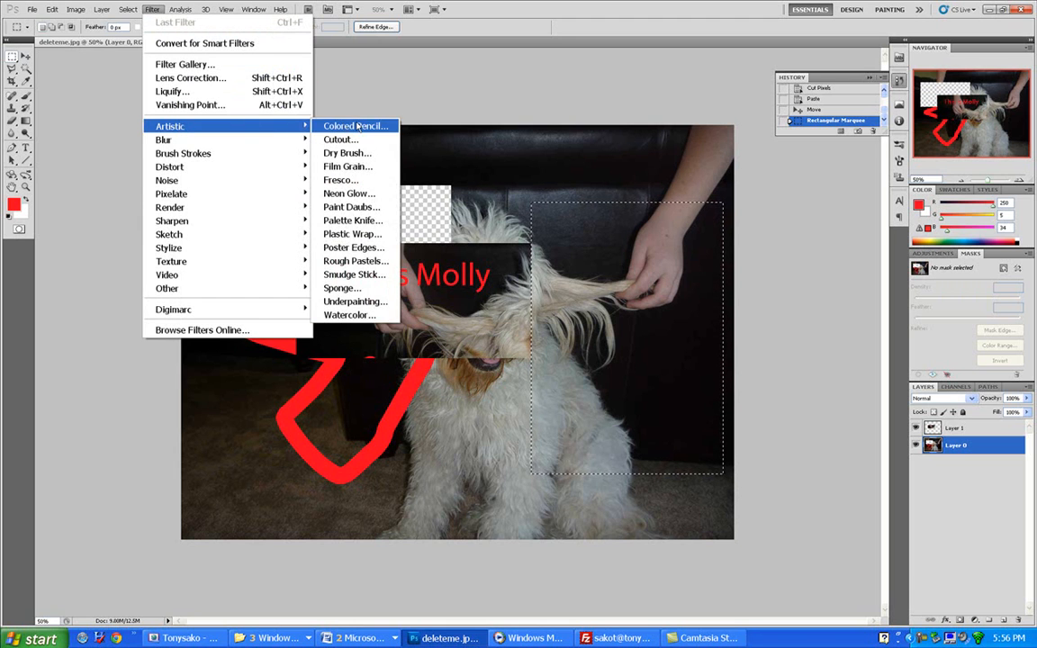
{"action": "key", "text": "Return"}
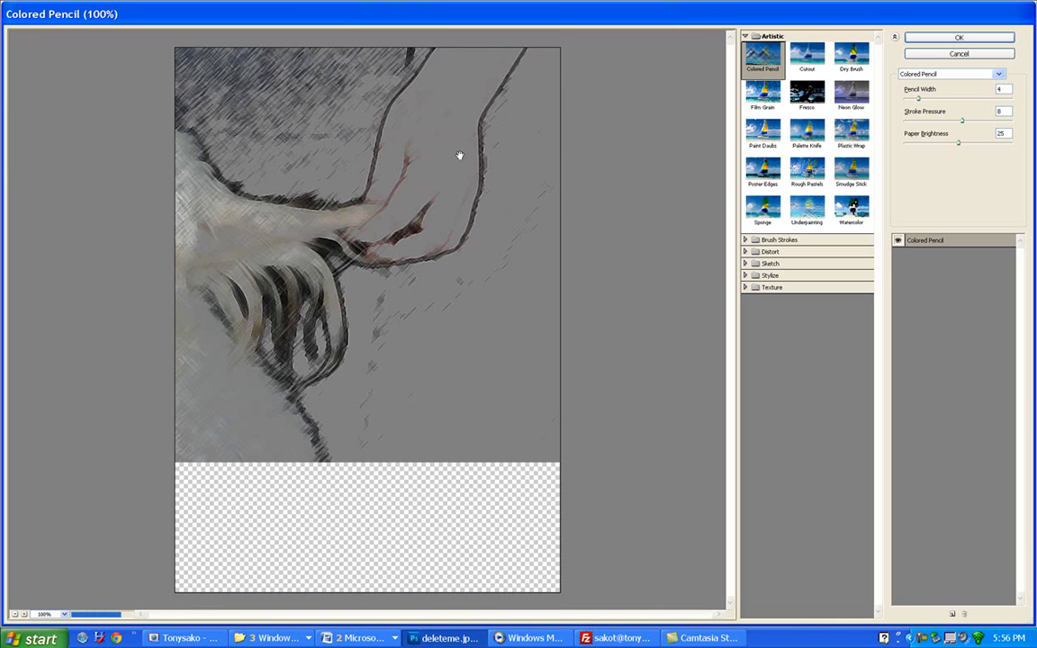
{"action": "left_click", "coordinate": [977, 37]}
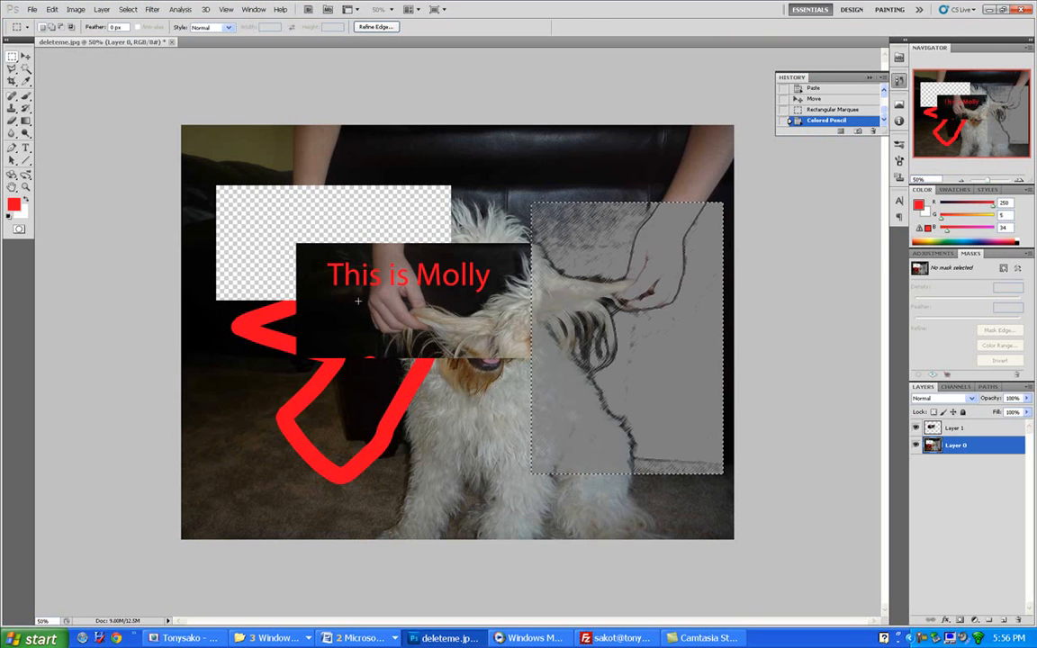
{"action": "left_click", "coordinate": [14, 59]}
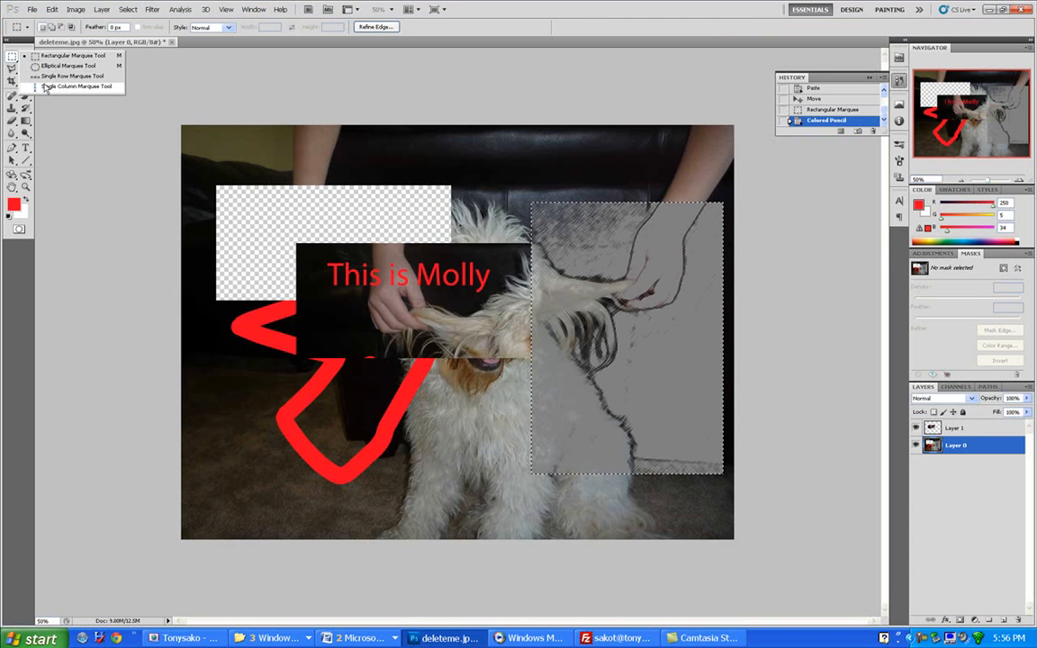
{"action": "left_click", "coordinate": [21, 56]}
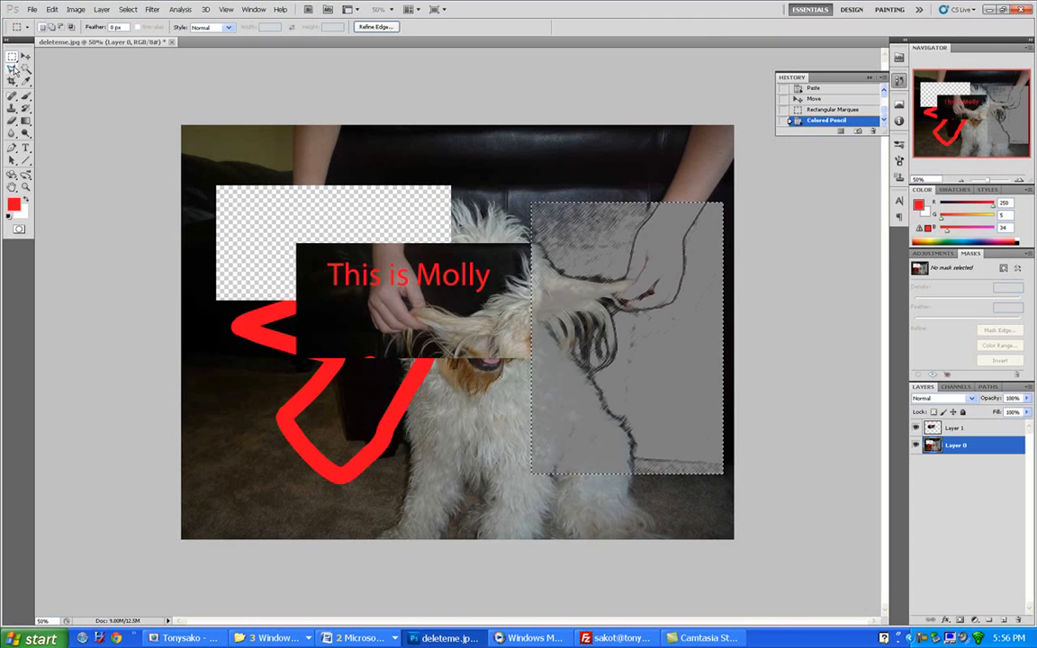
Step: Select a freehand teardrop-shaped area across the dog's chest with the Lasso and move it up into the rectangular hole
{"action": "left_click", "coordinate": [14, 69]}
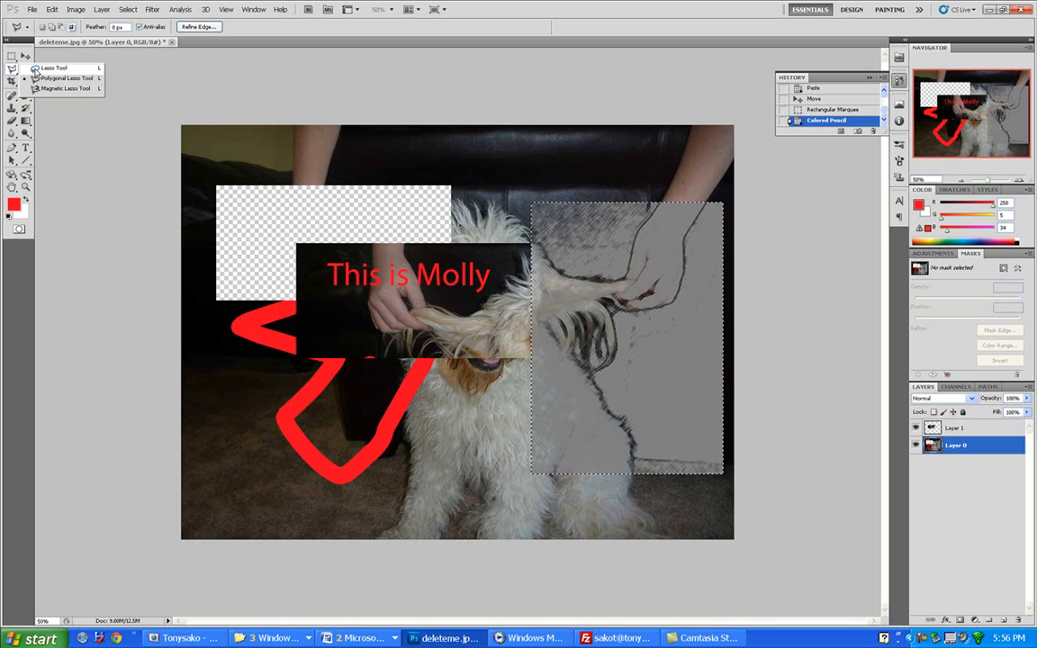
{"action": "left_click", "coordinate": [35, 68]}
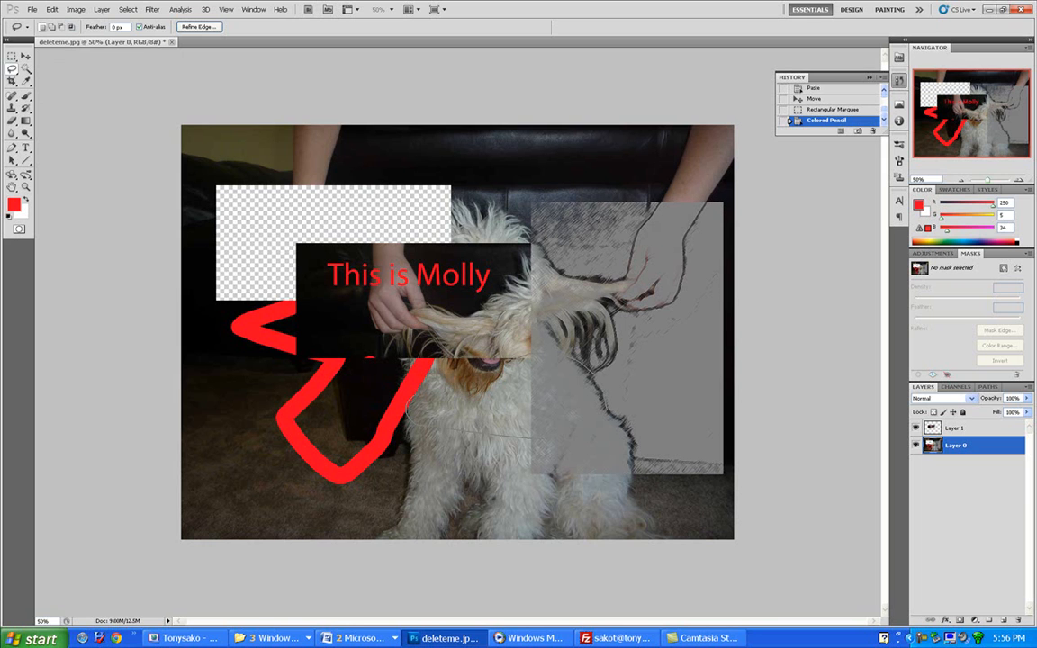
{"action": "left_click_drag", "start_coordinate": [414, 398], "coordinate": [409, 404]}
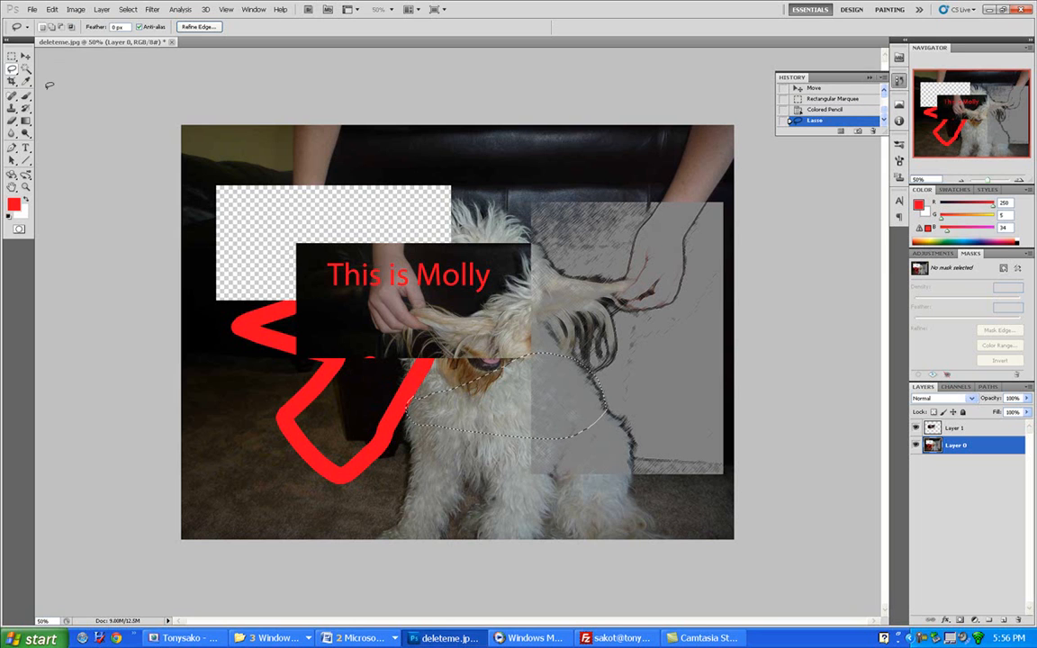
{"action": "left_click", "coordinate": [26, 57]}
{"action": "mouse_move", "coordinate": [490, 399]}
{"action": "left_mouse_down"}
{"action": "mouse_move", "coordinate": [426, 390]}
{"action": "mouse_move", "coordinate": [321, 305]}
{"action": "mouse_move", "coordinate": [267, 237]}
{"action": "left_mouse_up"}
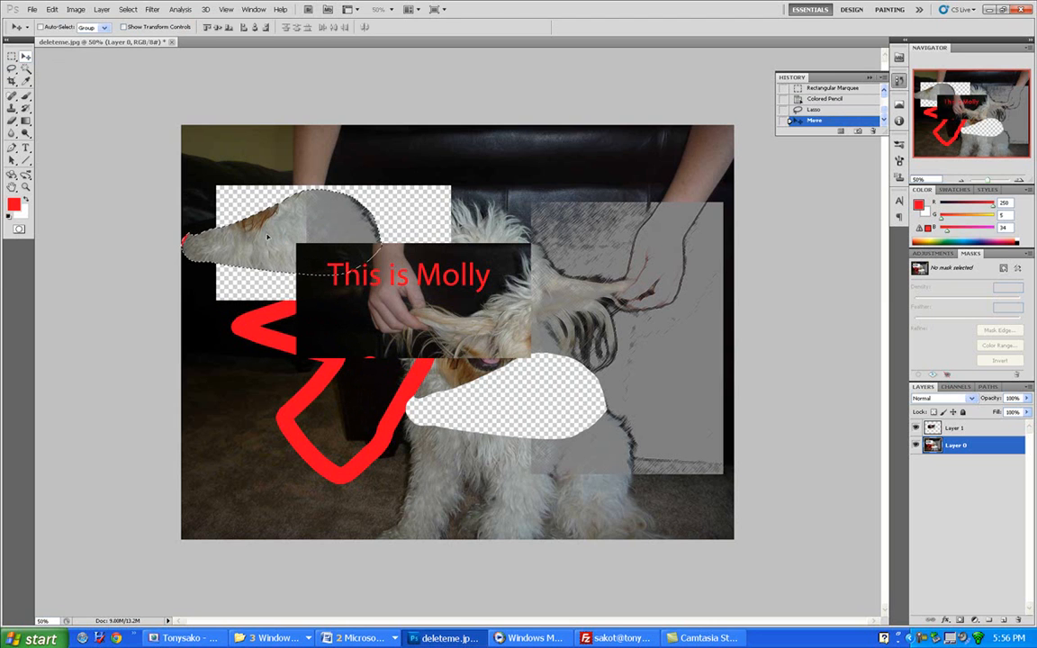
Step: Select an irregular straight-sided area around the dog's right-hand ear and the hand holding it with the Polygonal Lasso
{"action": "left_click", "coordinate": [11, 70]}
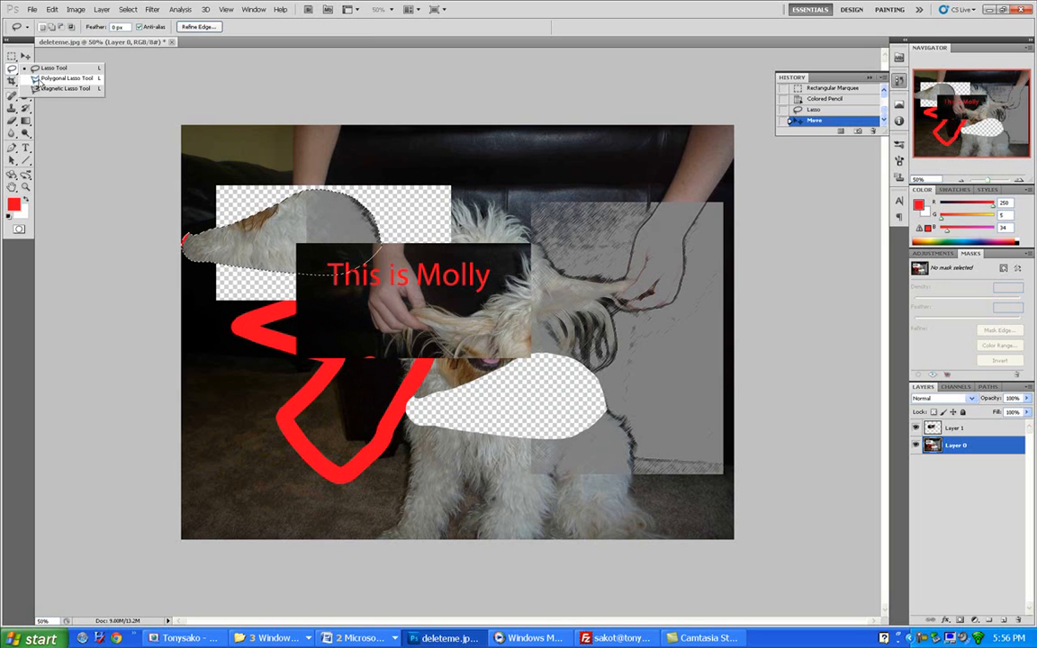
{"action": "left_click", "coordinate": [63, 79]}
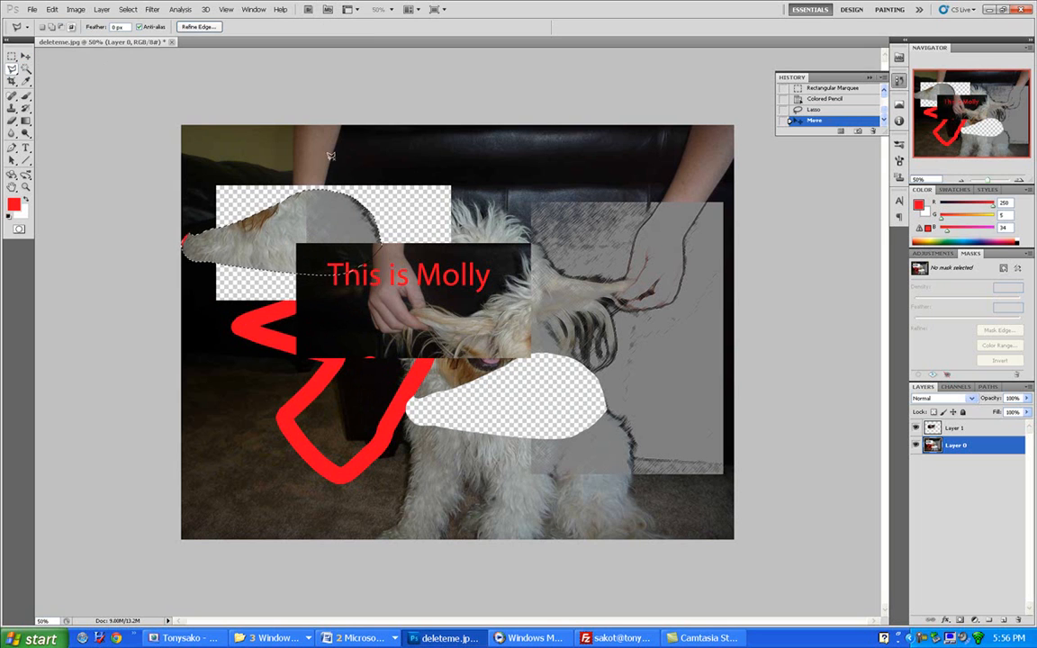
{"action": "left_click", "coordinate": [511, 200]}
{"action": "left_click", "coordinate": [494, 364]}
{"action": "left_click", "coordinate": [512, 201]}
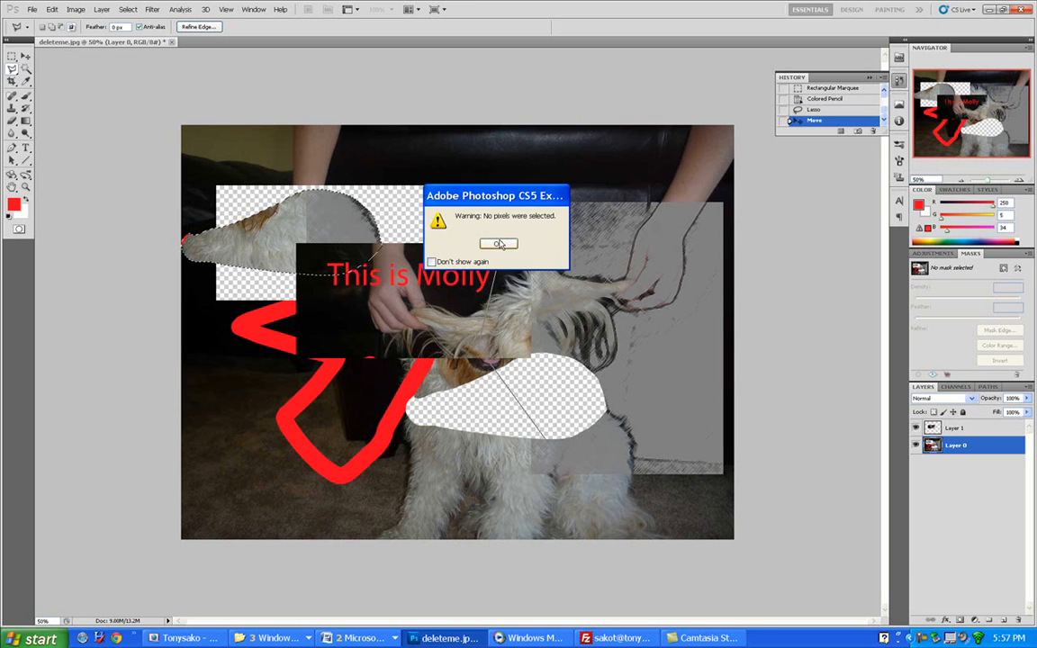
{"action": "key", "text": "Return"}
{"action": "left_click", "coordinate": [590, 181]}
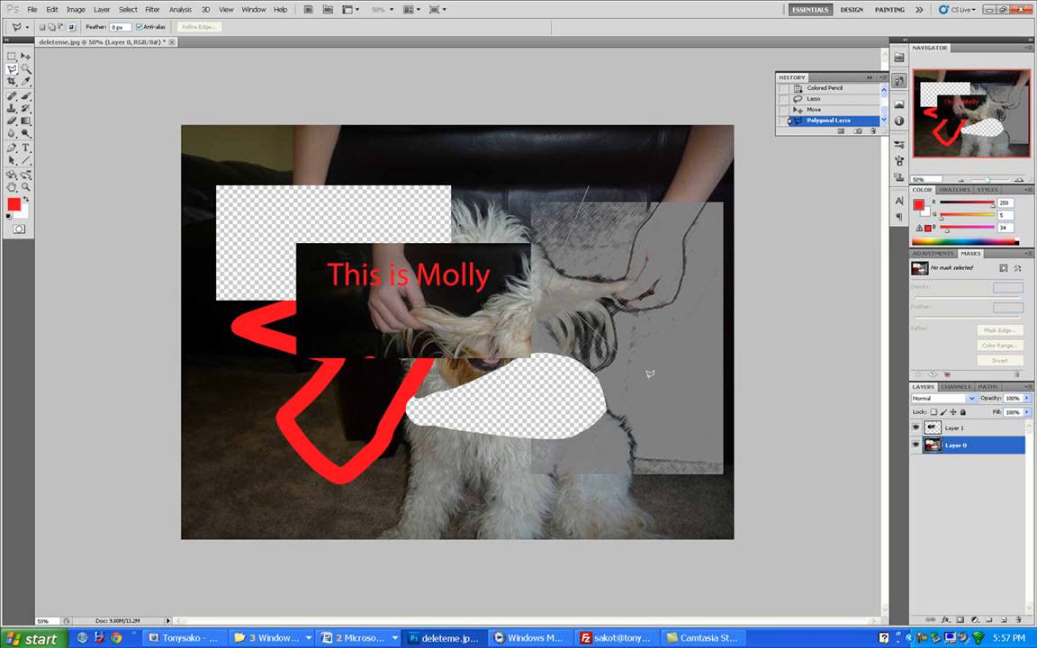
{"action": "double_click", "coordinate": [615, 174]}
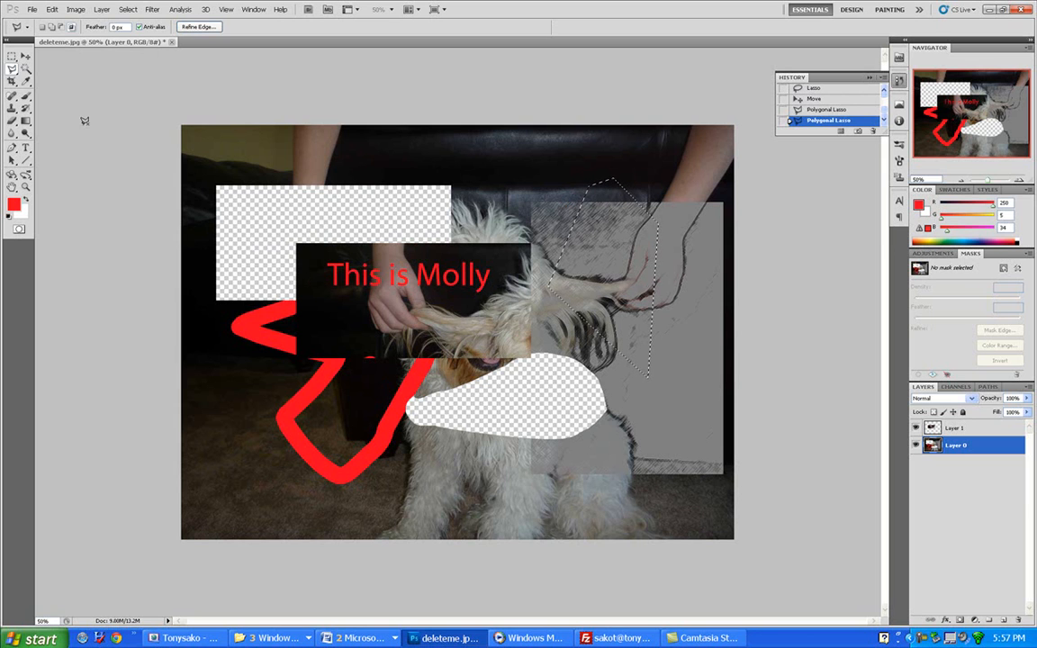
Step: Trace the left edge of the red scribble with the Magnetic Lasso and move the selected piece up into the rectangular hole
{"action": "left_click_drag", "start_coordinate": [13, 72], "coordinate": [54, 83]}
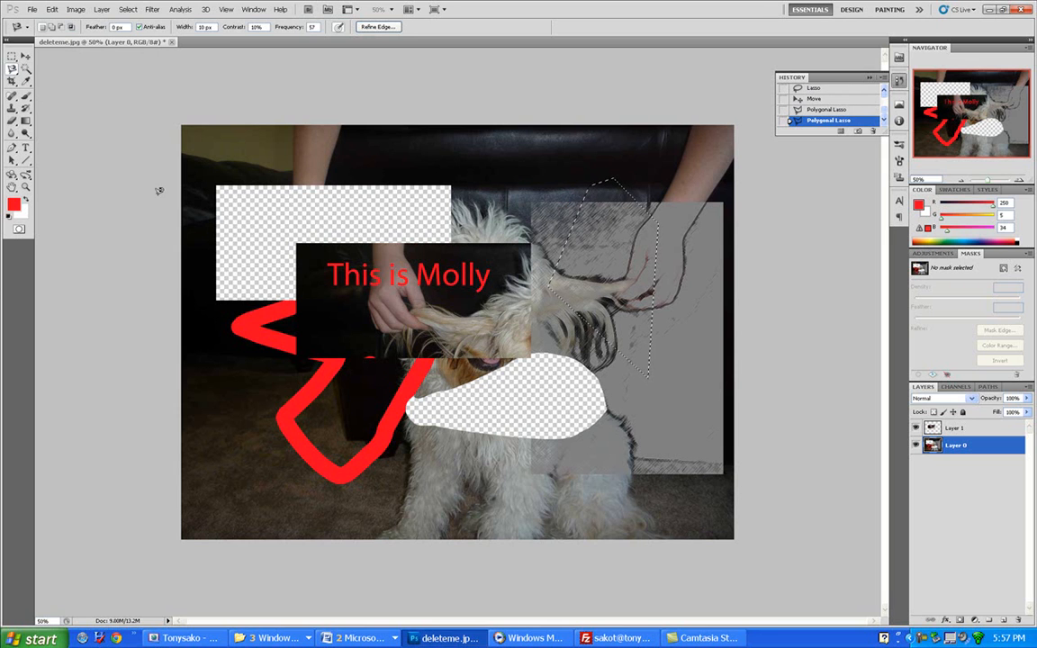
{"action": "left_click", "coordinate": [232, 317]}
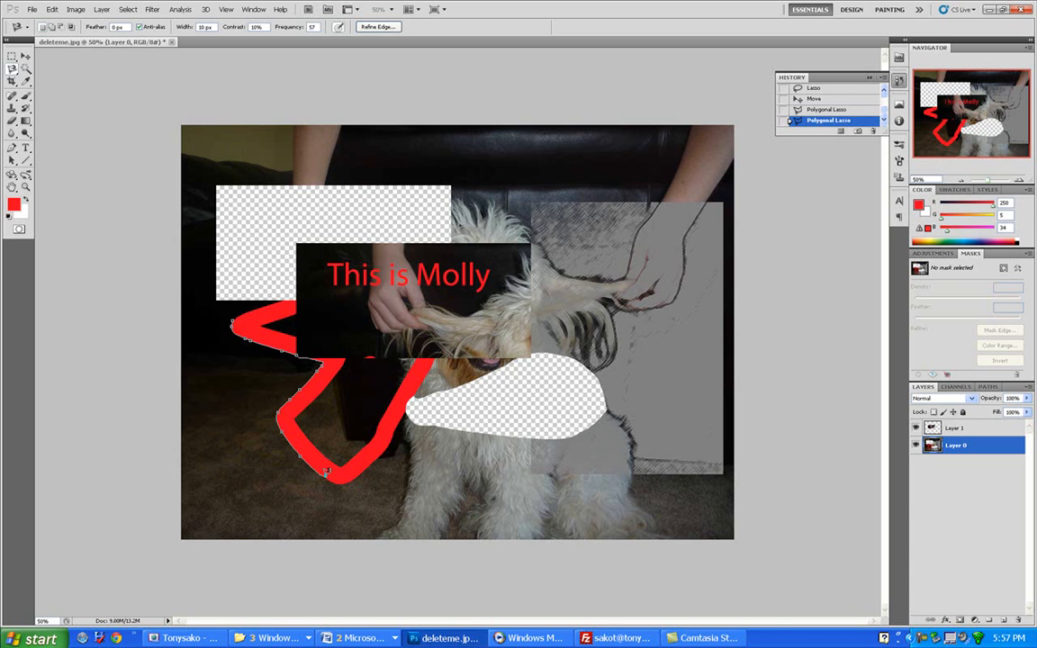
{"action": "left_click", "coordinate": [232, 323]}
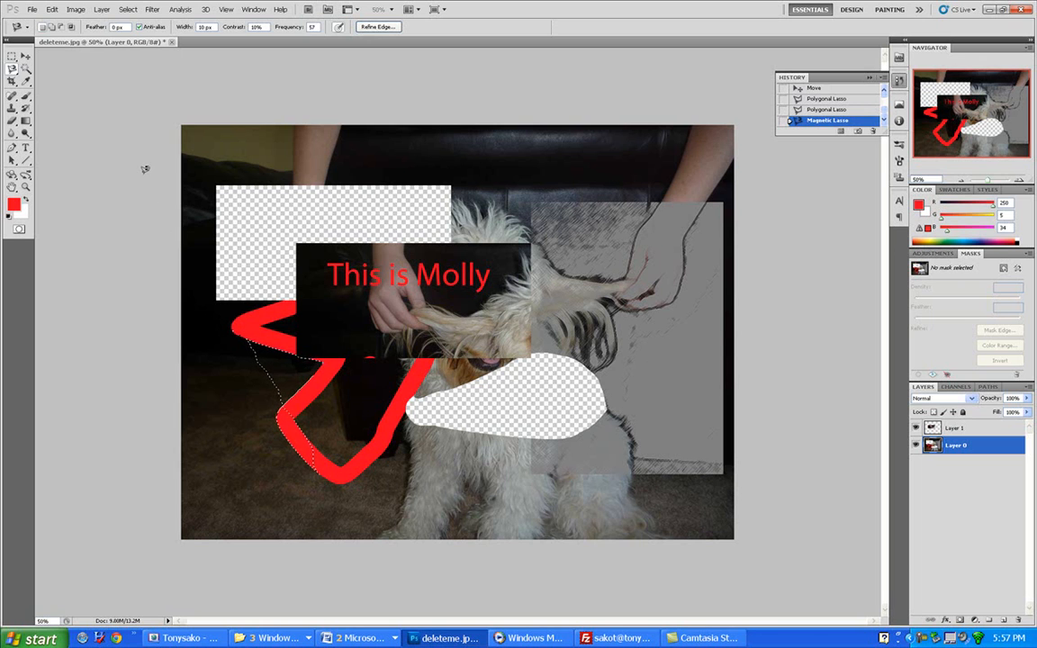
{"action": "left_click", "coordinate": [26, 56]}
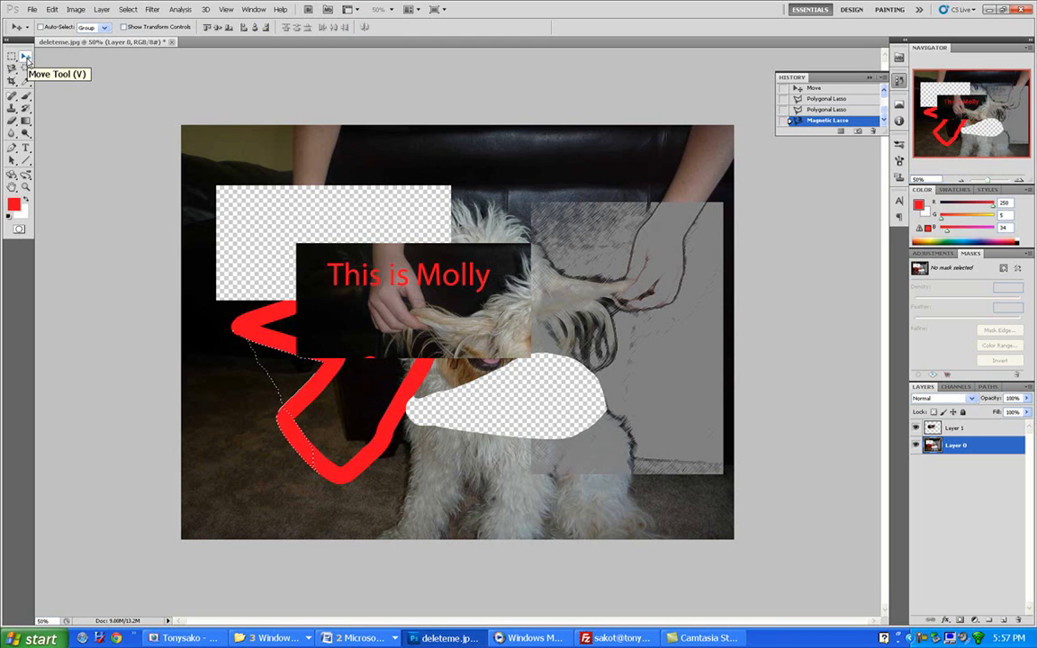
{"action": "mouse_move", "coordinate": [285, 370]}
{"action": "left_mouse_down"}
{"action": "mouse_move", "coordinate": [307, 322]}
{"action": "mouse_move", "coordinate": [236, 297]}
{"action": "mouse_move", "coordinate": [229, 360]}
{"action": "mouse_move", "coordinate": [485, 377]}
{"action": "mouse_move", "coordinate": [266, 232]}
{"action": "left_mouse_up"}
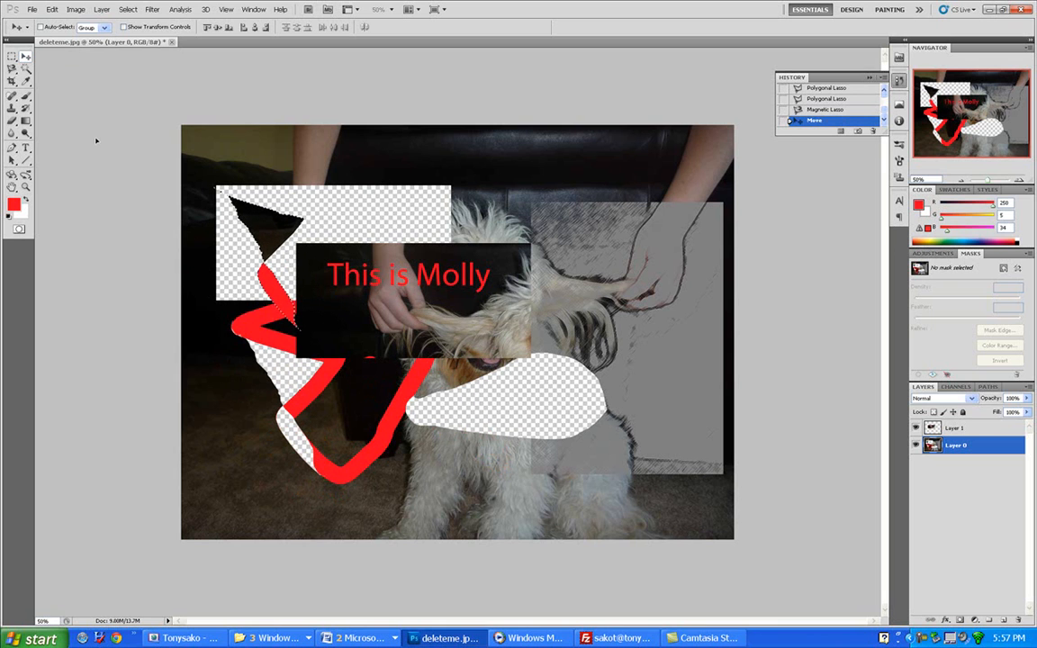
Step: Select the connected red scribble with the Magic Wand, move it up over the dog's right-hand ear, and deselect it
{"action": "left_click", "coordinate": [28, 71]}
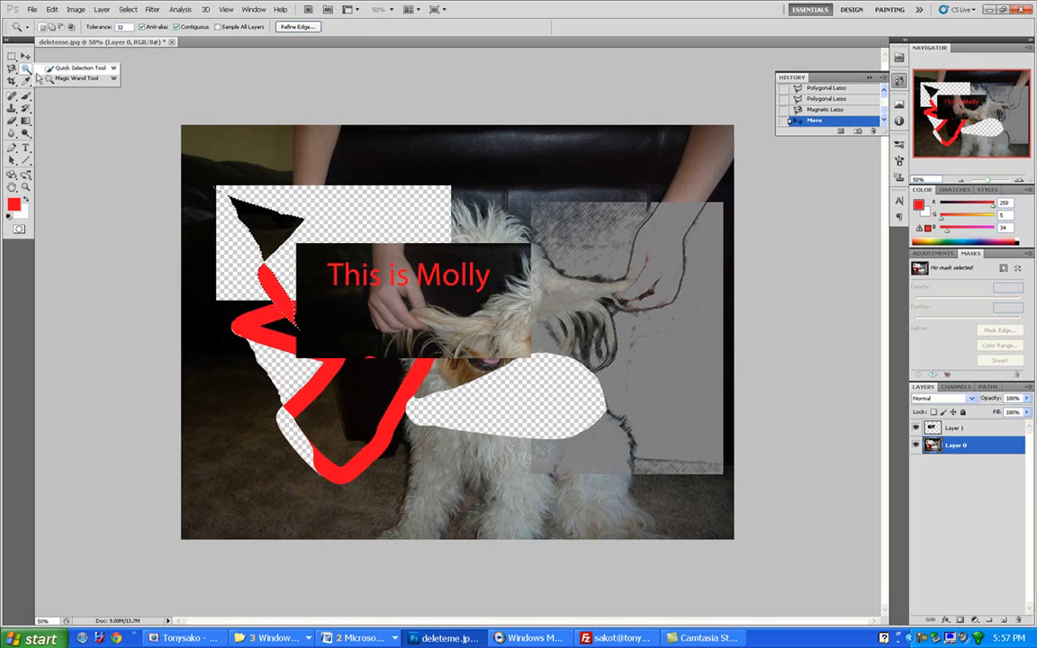
{"action": "left_click", "coordinate": [51, 78]}
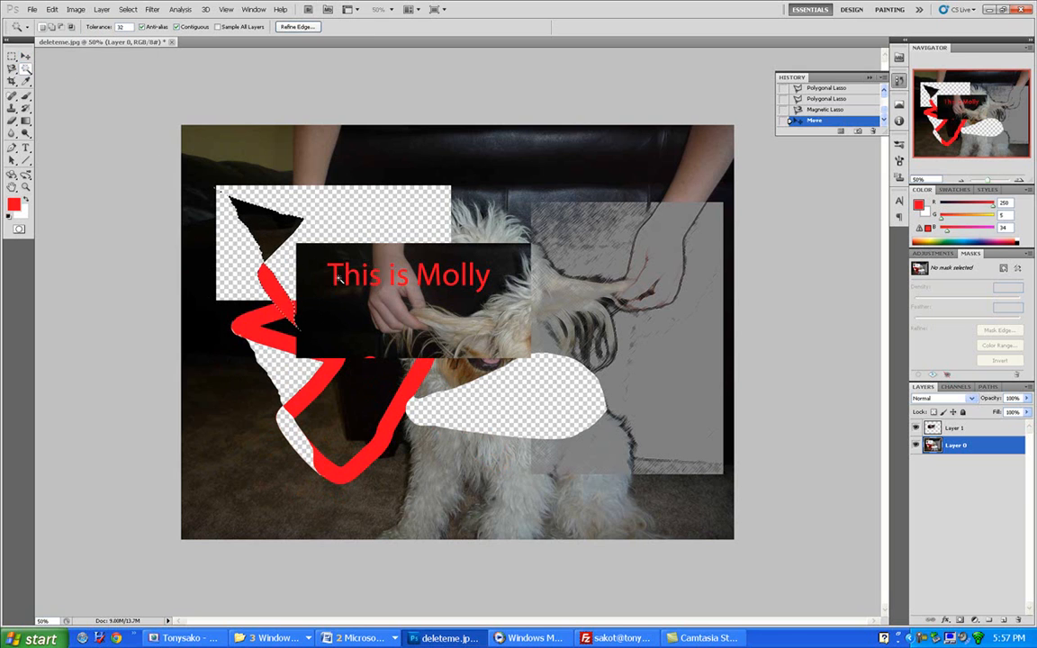
{"action": "left_click", "coordinate": [389, 426]}
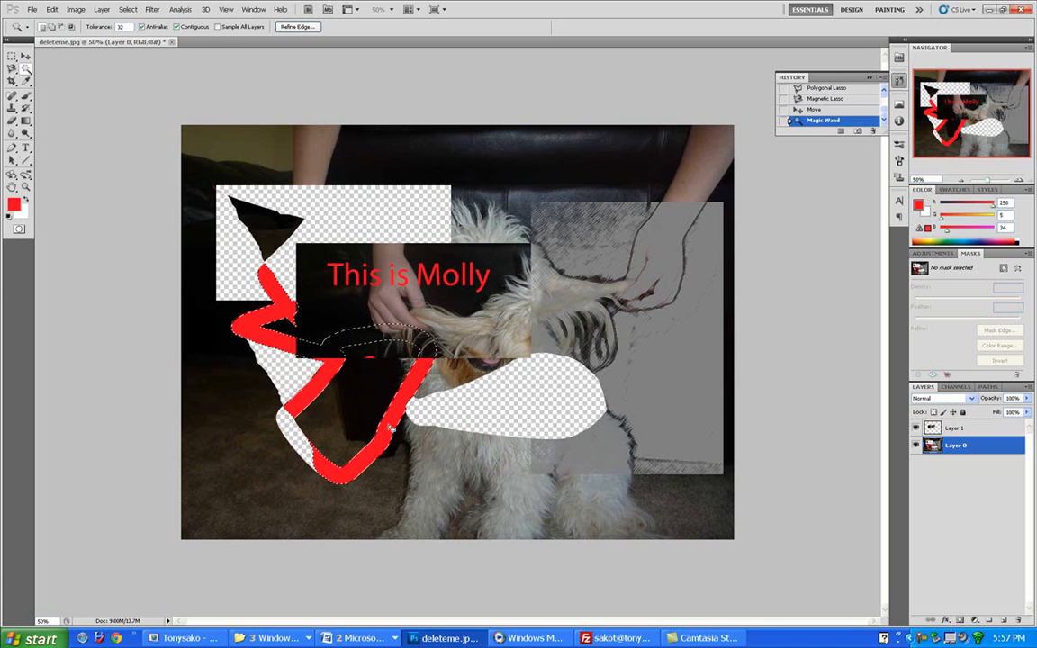
{"action": "left_click", "coordinate": [25, 56]}
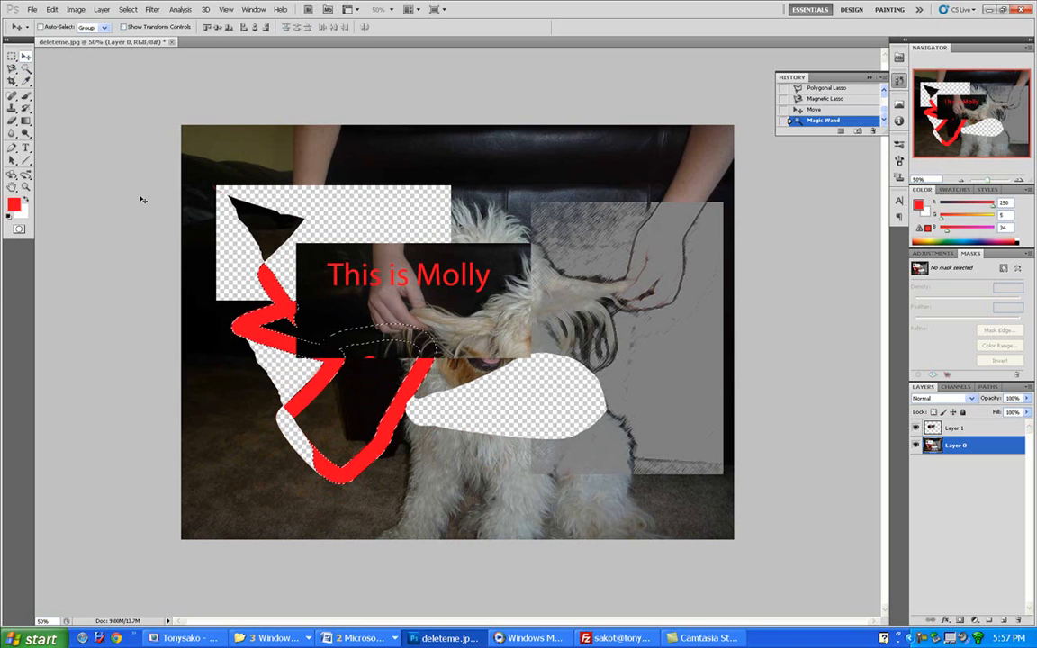
{"action": "mouse_move", "coordinate": [402, 403]}
{"action": "left_mouse_down"}
{"action": "mouse_move", "coordinate": [391, 345]}
{"action": "mouse_move", "coordinate": [551, 275]}
{"action": "mouse_move", "coordinate": [725, 315]}
{"action": "mouse_move", "coordinate": [639, 442]}
{"action": "mouse_move", "coordinate": [660, 457]}
{"action": "mouse_move", "coordinate": [671, 410]}
{"action": "mouse_move", "coordinate": [648, 360]}
{"action": "mouse_move", "coordinate": [605, 317]}
{"action": "left_mouse_up"}
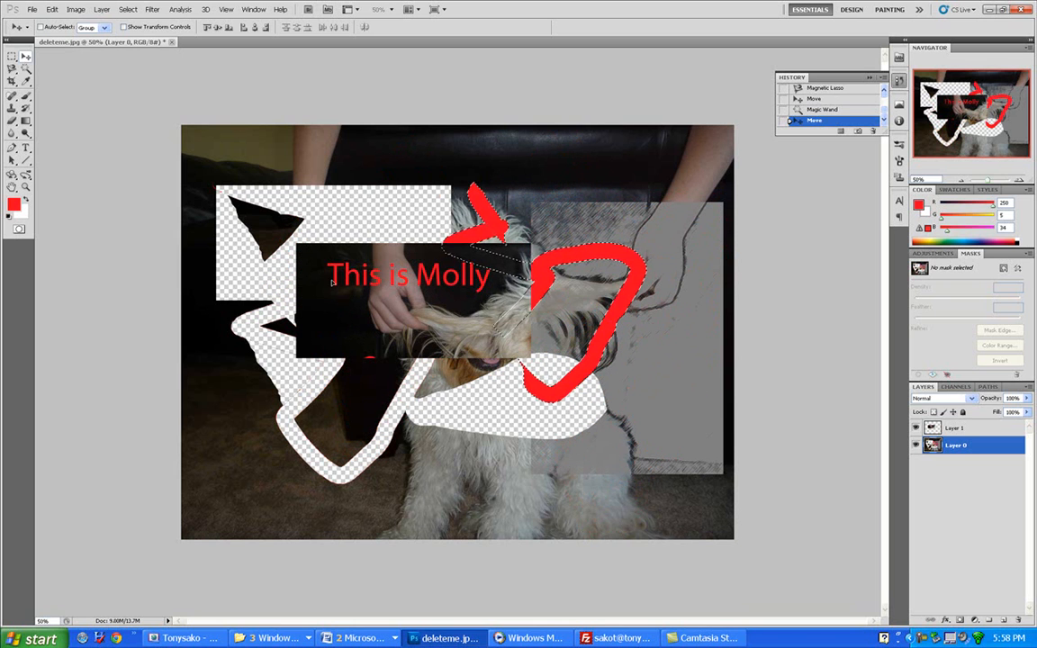
{"action": "left_click", "coordinate": [12, 81]}
{"action": "key", "text": "ctrl+d"}
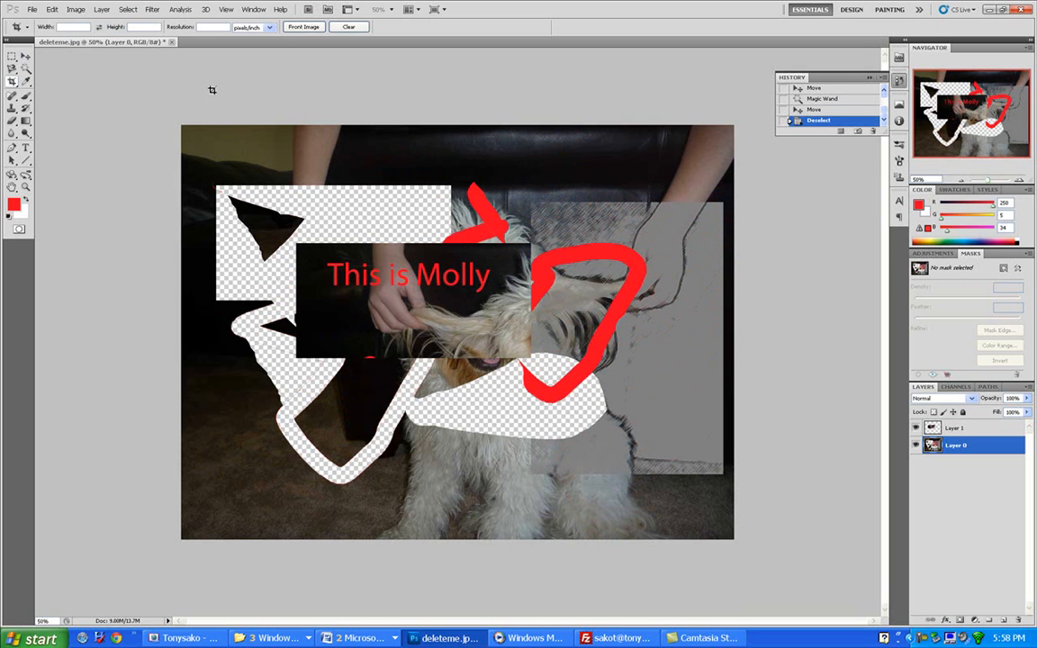
Step: Close the edited image without saving and reopen the original deleteme.jpg from the recent files
{"action": "left_click", "coordinate": [172, 42]}
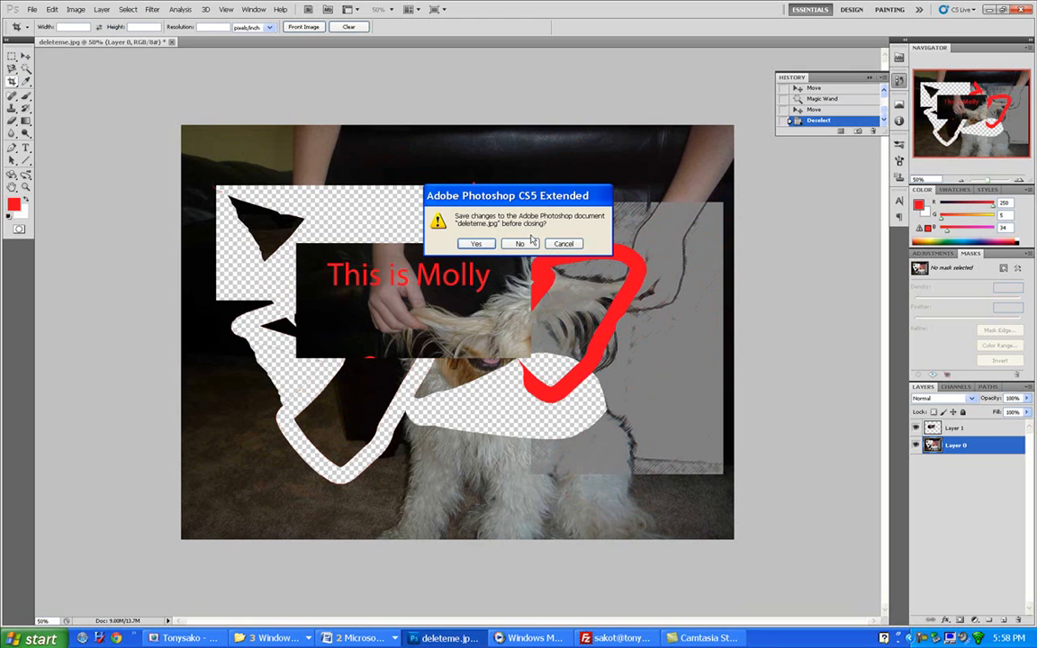
{"action": "key", "text": "n"}
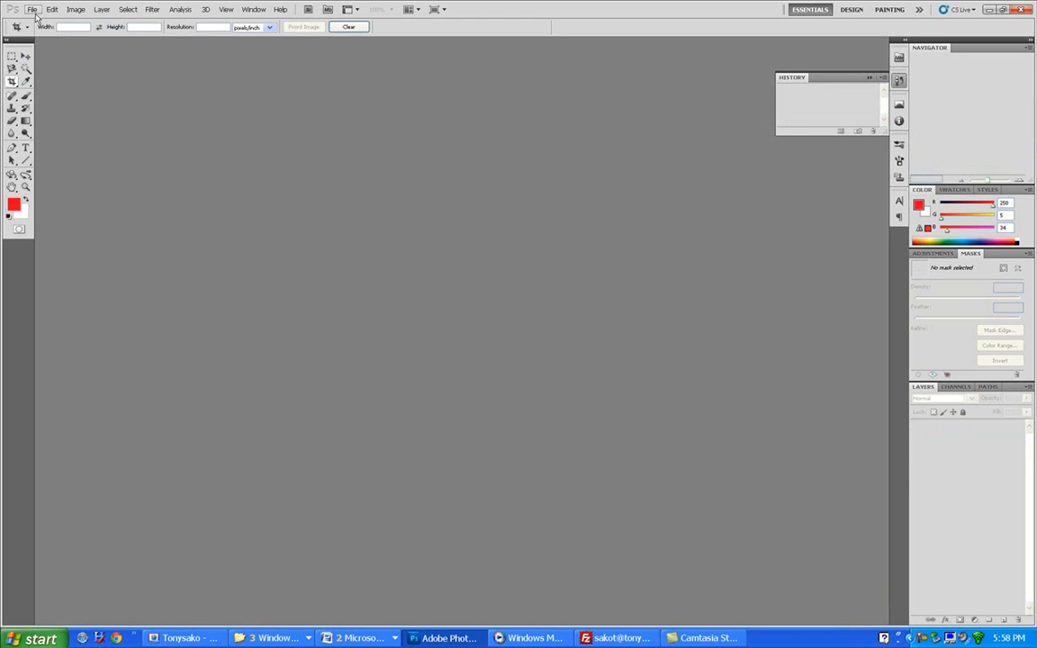
{"action": "left_click", "coordinate": [33, 10]}
{"action": "mouse_move", "coordinate": [155, 103]}
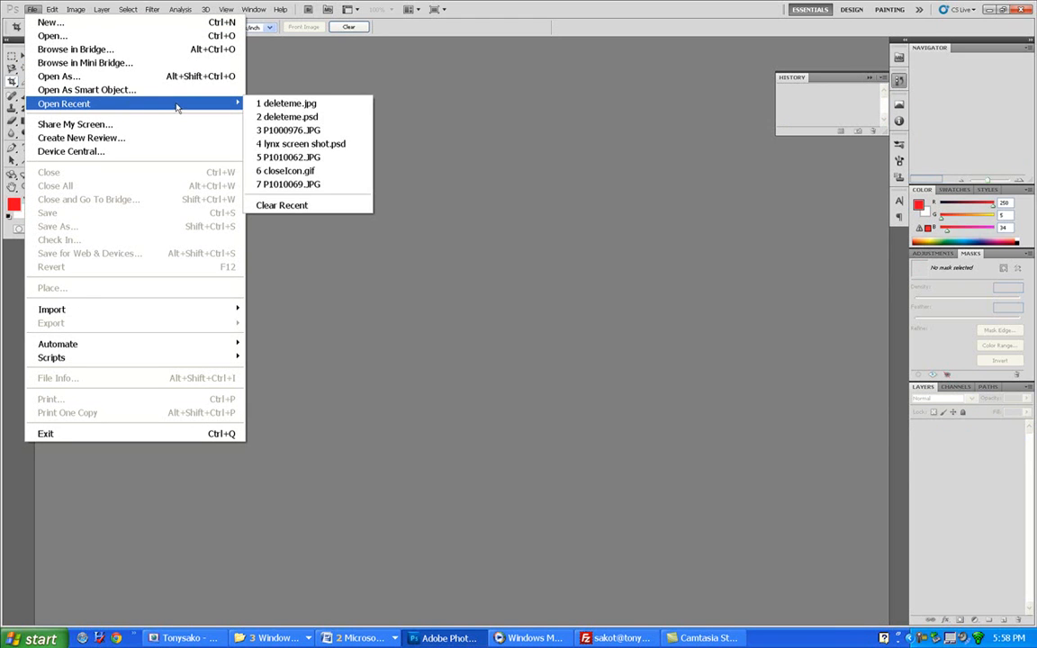
{"action": "left_click", "coordinate": [270, 104]}
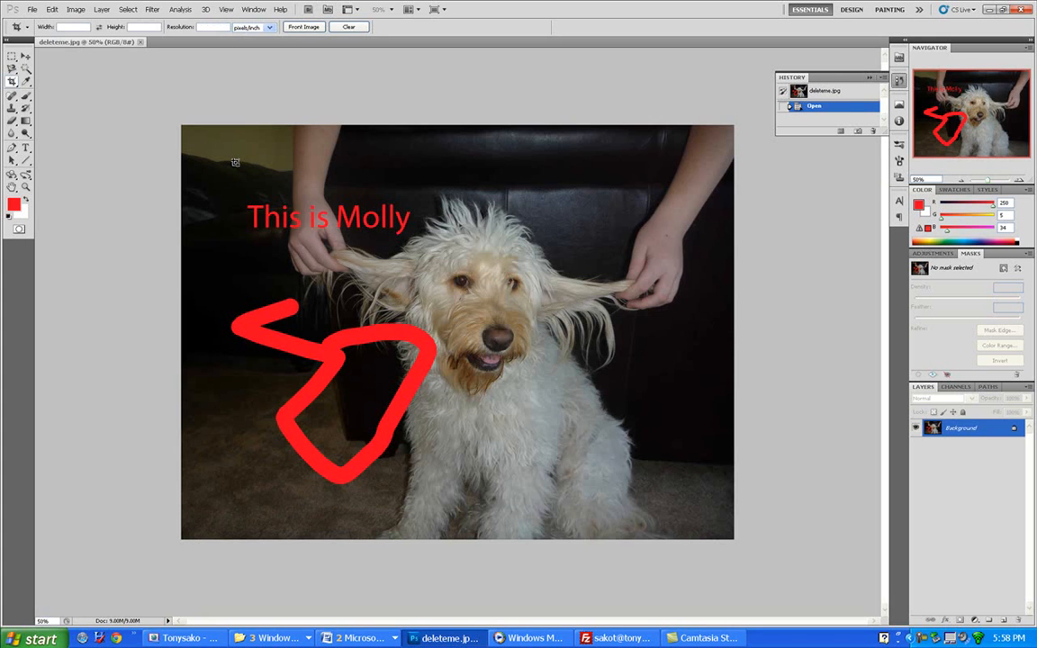
Step: Crop the photo on all four sides, keeping the caption, the red scribble and the dog down to just above its feet
{"action": "left_click_drag", "start_coordinate": [235, 162], "coordinate": [289, 392]}
{"action": "left_click_drag", "start_coordinate": [470, 465], "coordinate": [653, 486]}
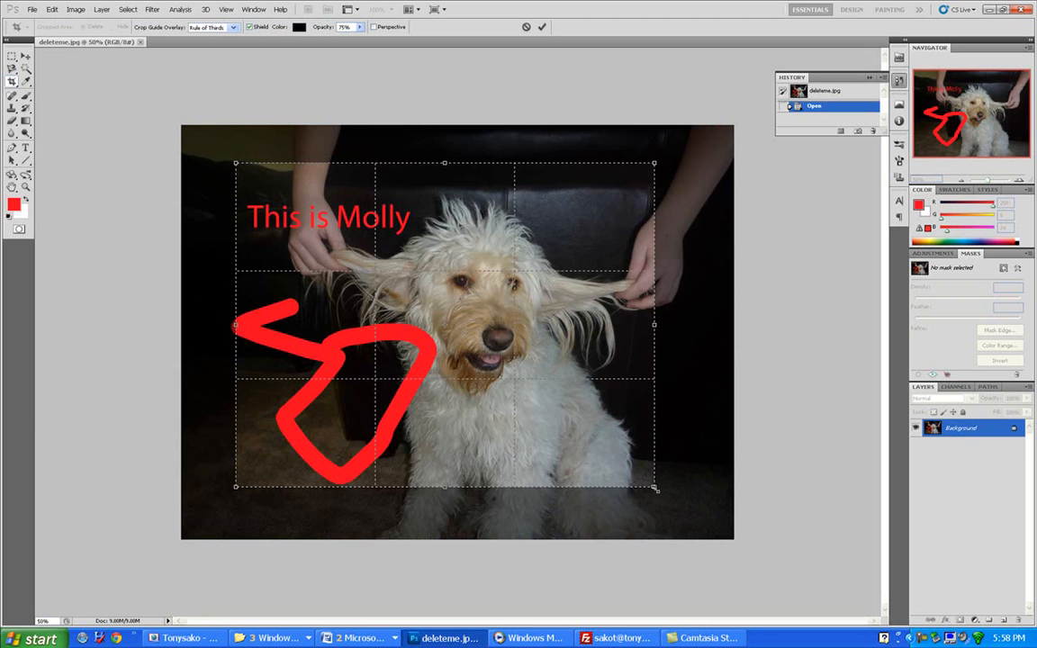
{"action": "left_click_drag", "start_coordinate": [653, 489], "coordinate": [690, 504]}
{"action": "key", "text": "Return"}
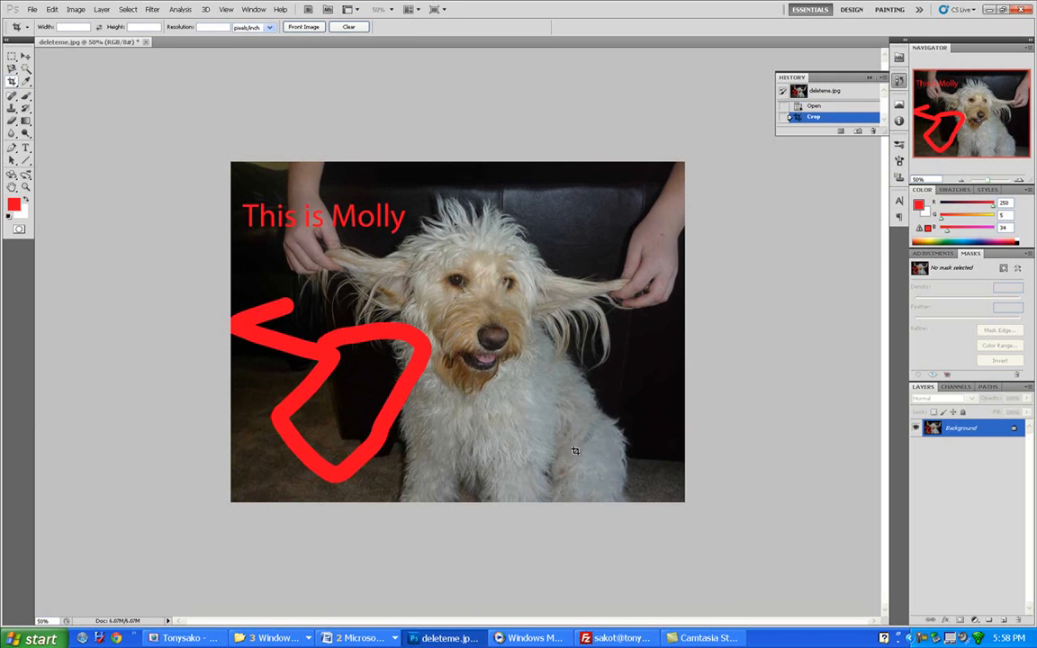
Step: Draw a full-width slice across the dog's face with the Slice tool and undo it
{"action": "left_click", "coordinate": [12, 82]}
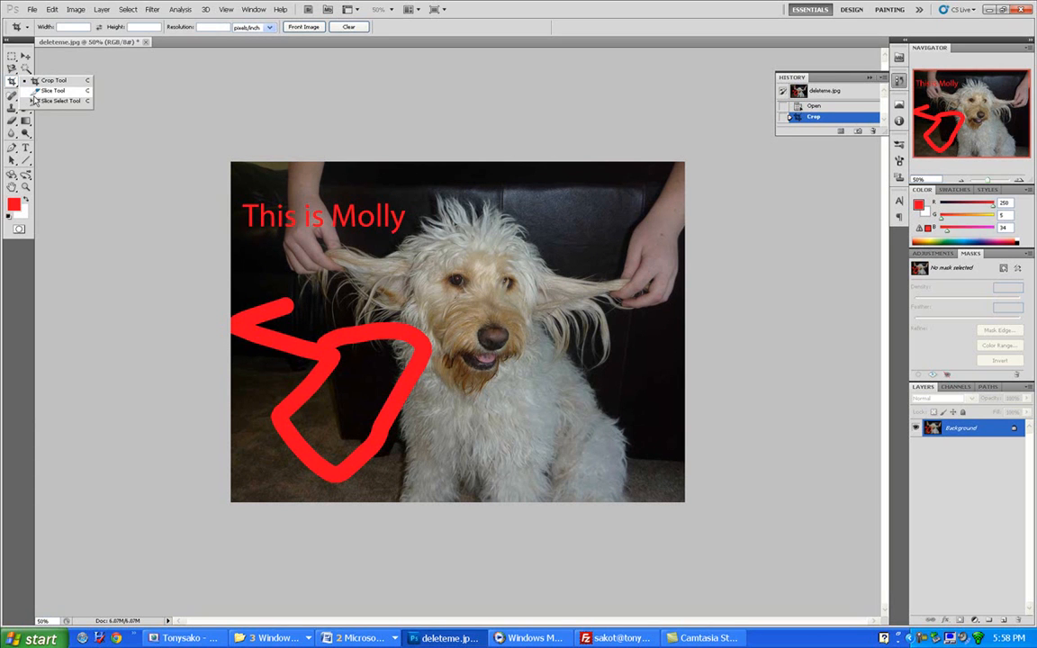
{"action": "left_click", "coordinate": [52, 90]}
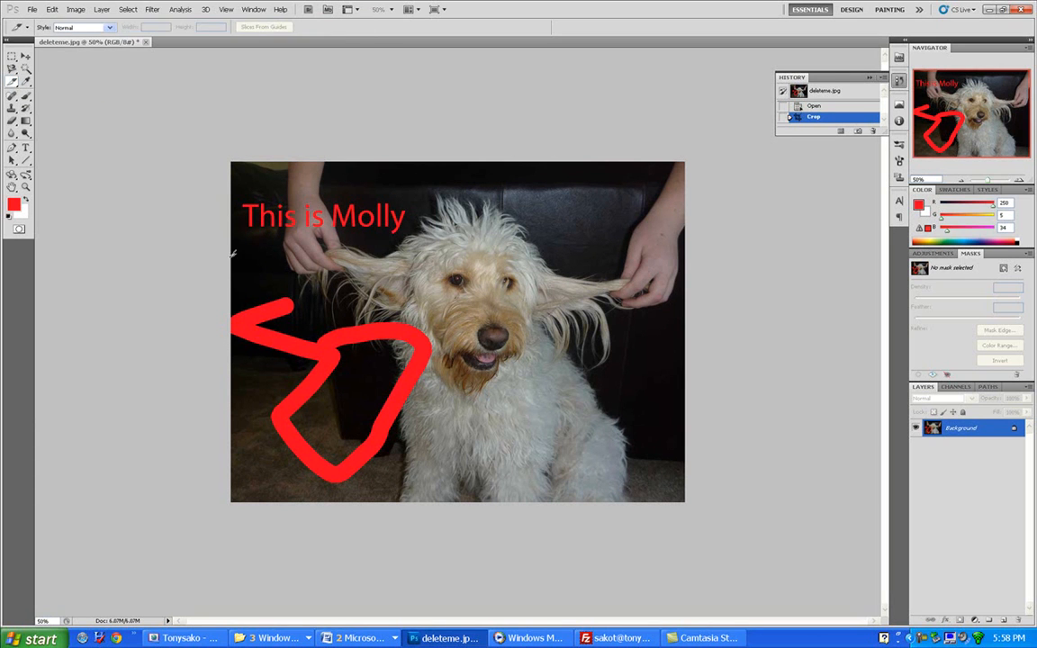
{"action": "left_click_drag", "start_coordinate": [232, 259], "coordinate": [688, 387]}
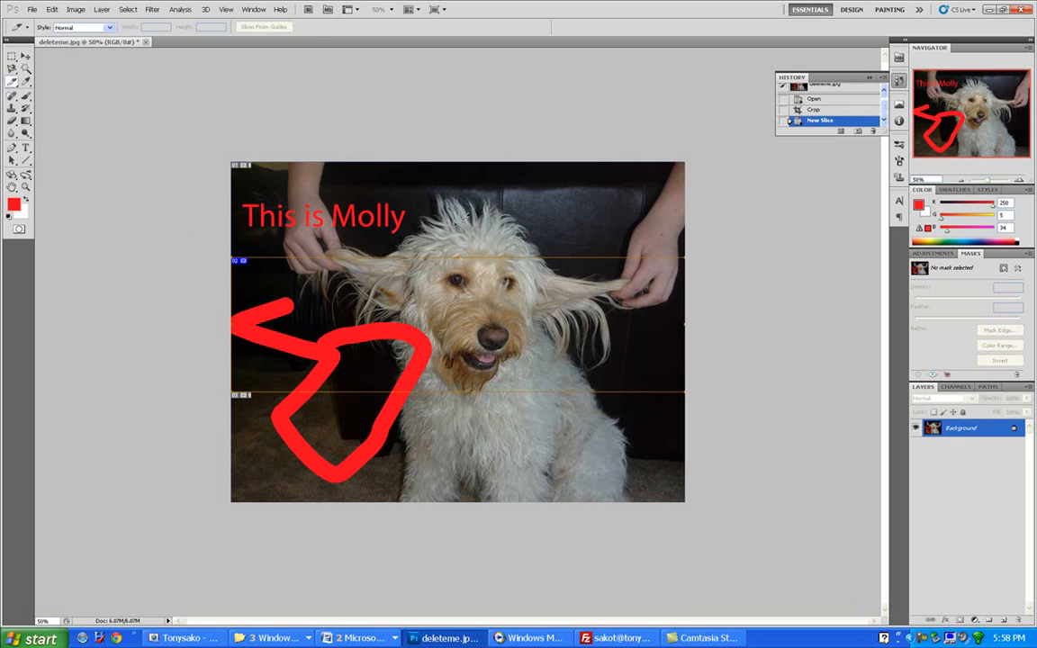
{"action": "key", "text": "ctrl+z"}
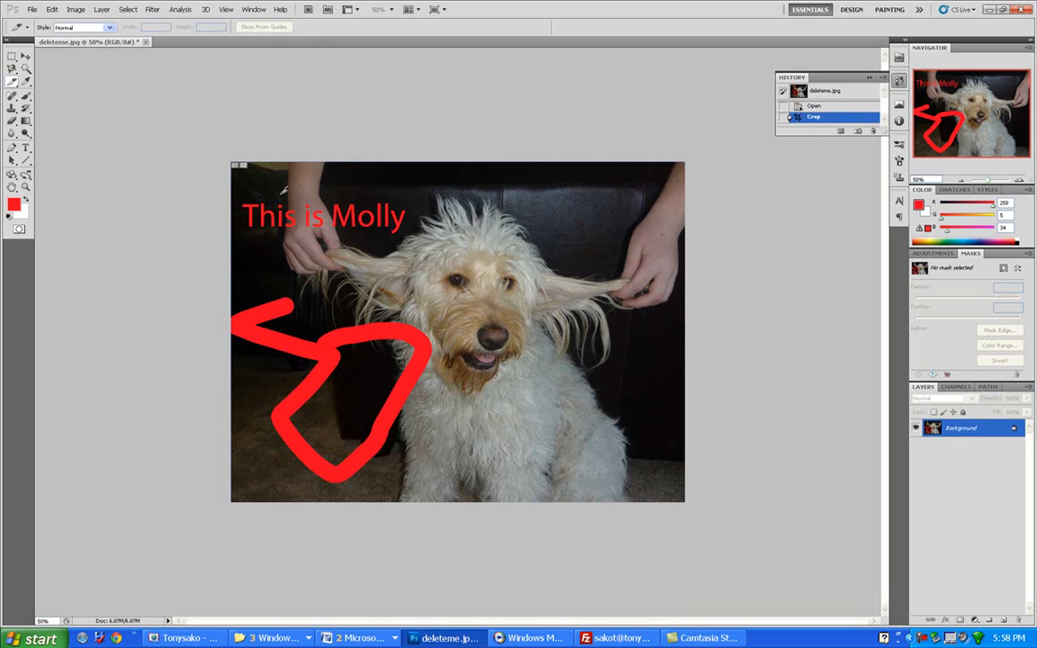
Step: Set the foreground color to blue #443ddb and paint a looping Brush stroke across the red scribble and the dog's muzzle
{"action": "left_click", "coordinate": [26, 82]}
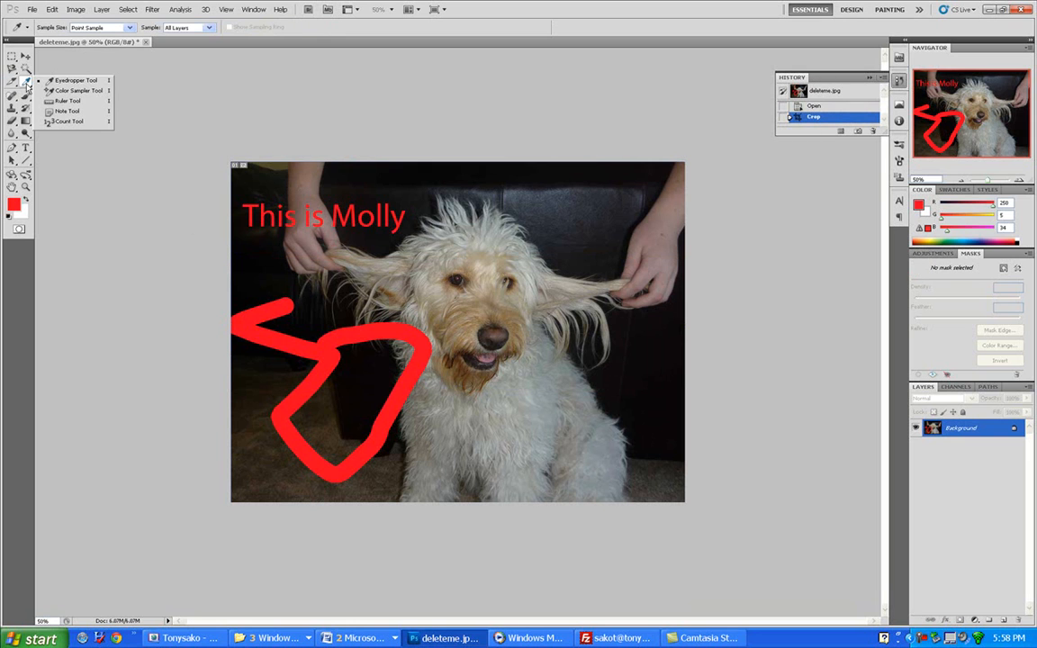
{"action": "left_click", "coordinate": [51, 77]}
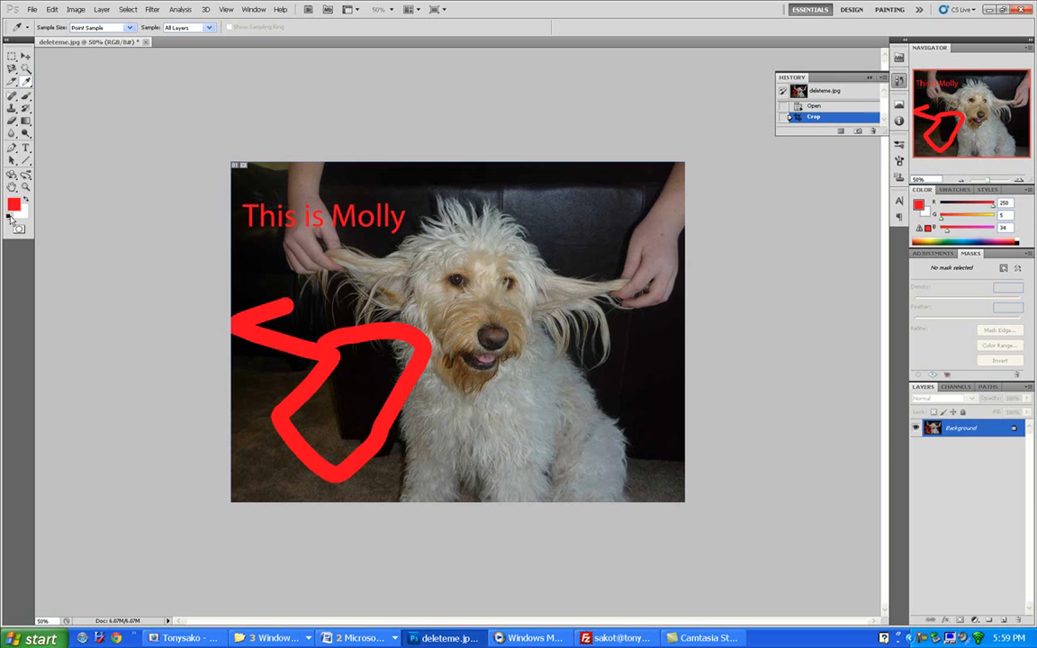
{"action": "left_click", "coordinate": [9, 218]}
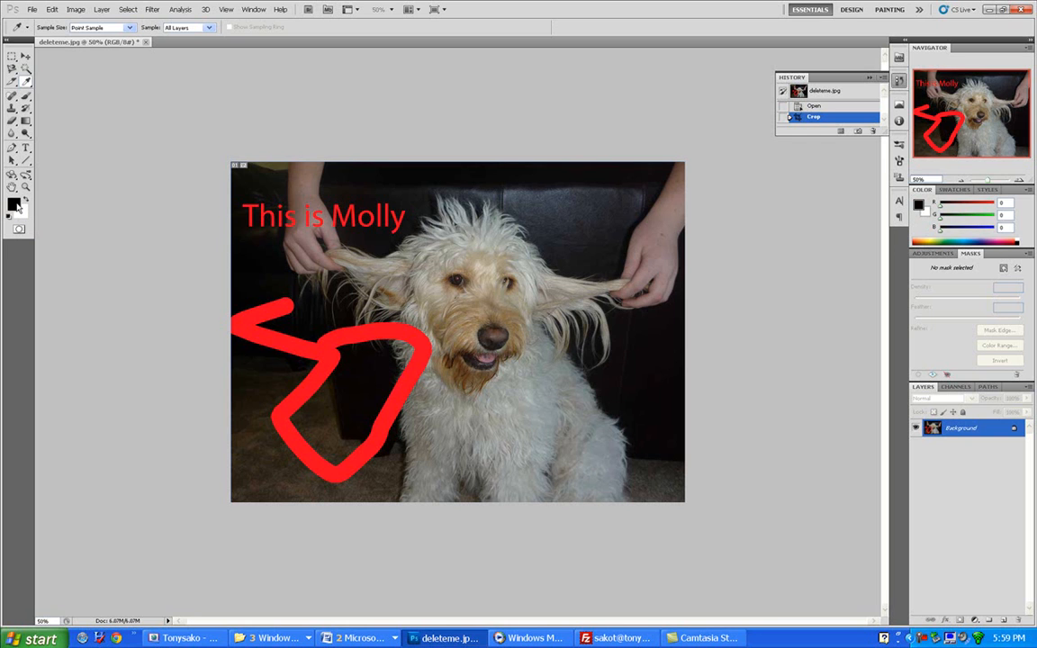
{"action": "left_click", "coordinate": [14, 205]}
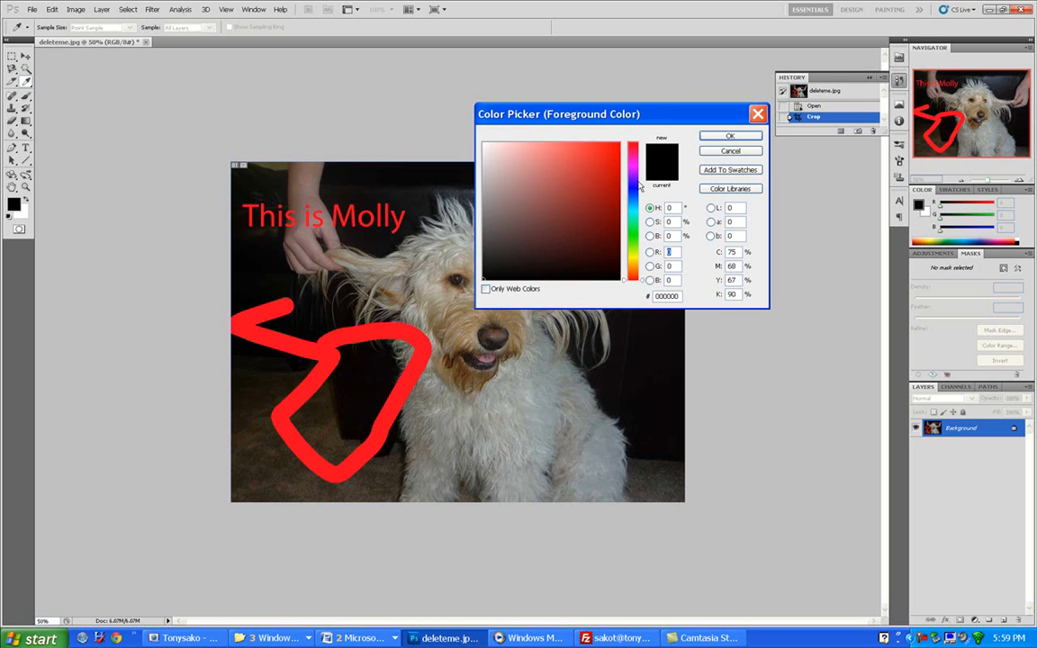
{"action": "left_click", "coordinate": [634, 186]}
{"action": "left_click", "coordinate": [581, 161]}
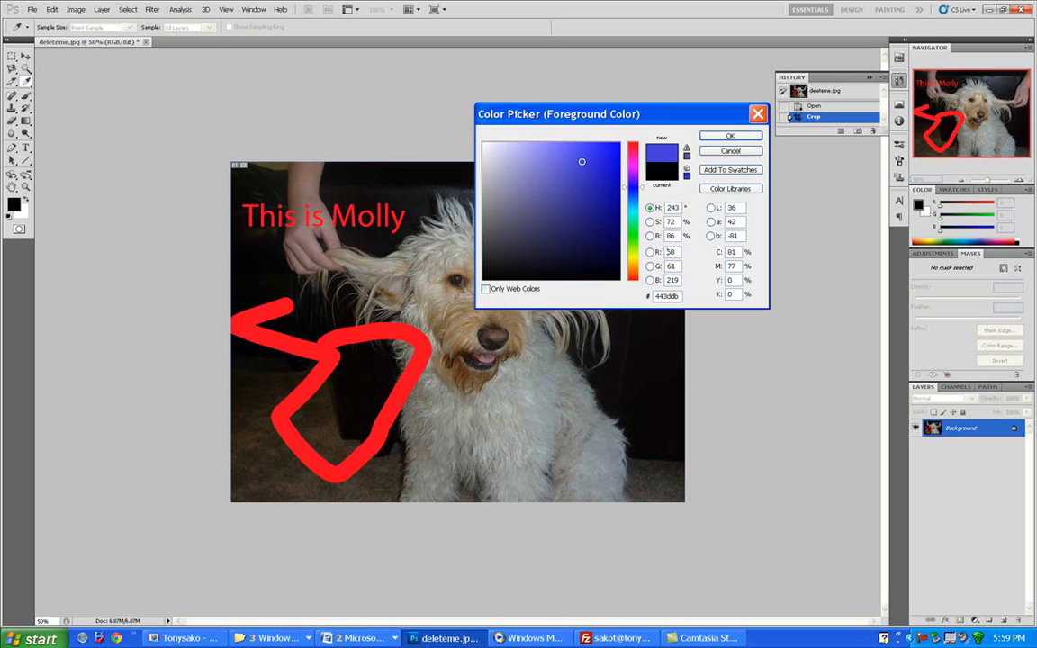
{"action": "left_click", "coordinate": [711, 136]}
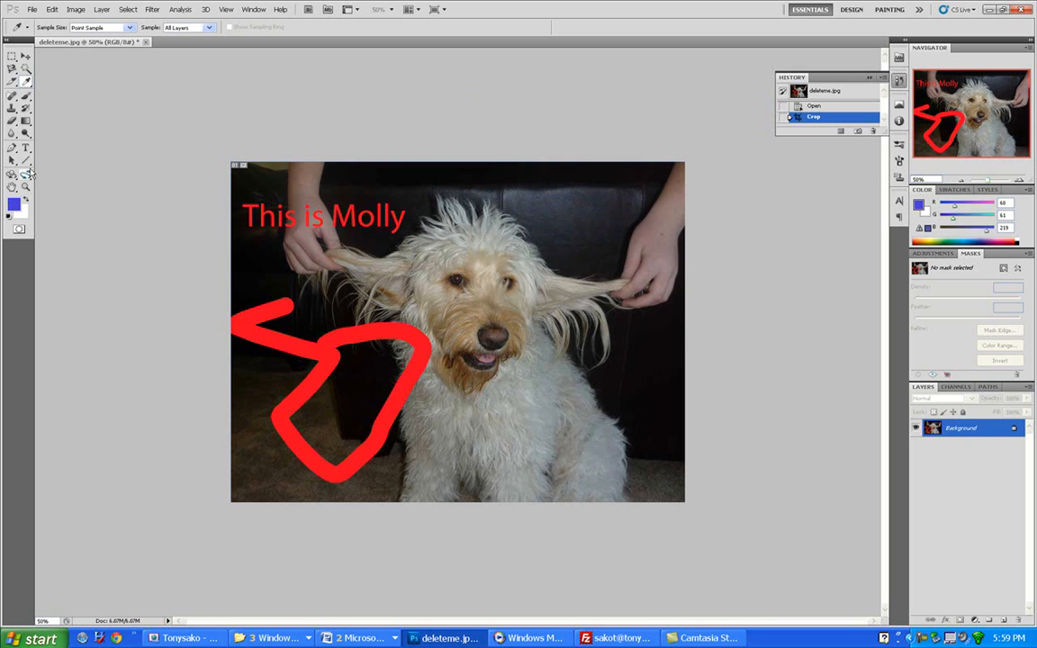
{"action": "left_click", "coordinate": [26, 95]}
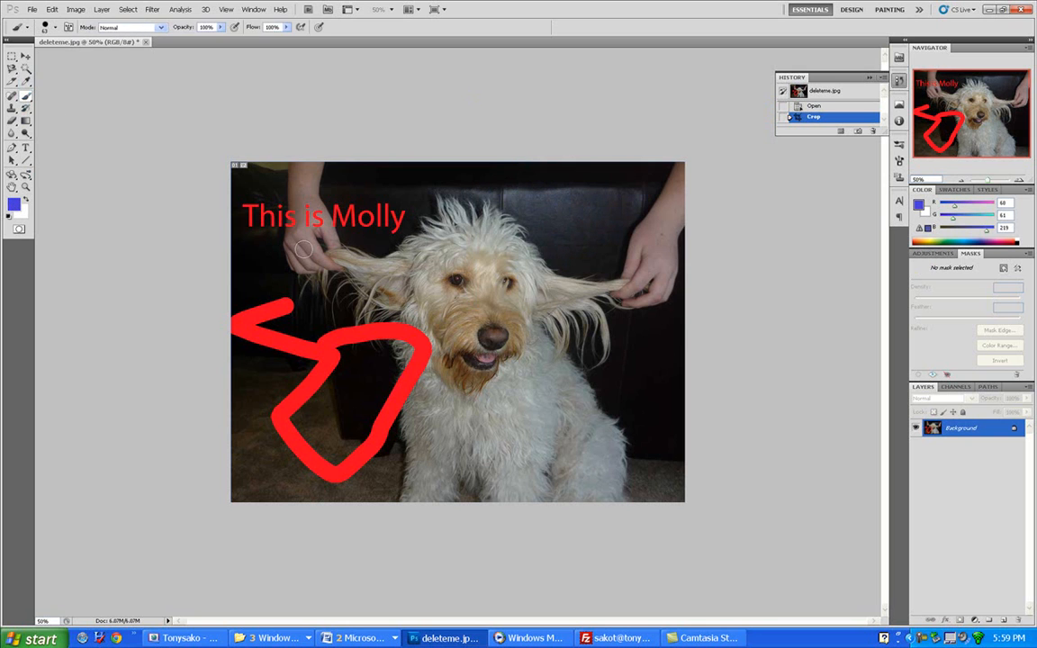
{"action": "mouse_move", "coordinate": [389, 269]}
{"action": "left_mouse_down"}
{"action": "mouse_move", "coordinate": [431, 302]}
{"action": "mouse_move", "coordinate": [541, 351]}
{"action": "mouse_move", "coordinate": [551, 330]}
{"action": "mouse_move", "coordinate": [522, 308]}
{"action": "mouse_move", "coordinate": [444, 368]}
{"action": "mouse_move", "coordinate": [284, 380]}
{"action": "mouse_move", "coordinate": [394, 268]}
{"action": "left_mouse_up"}
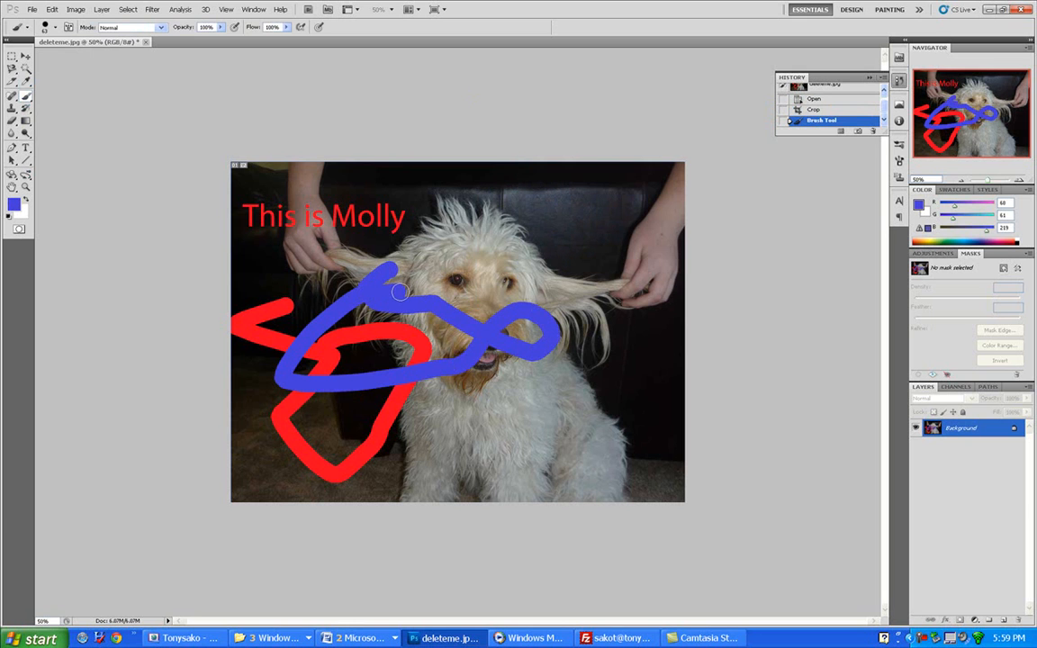
Step: Sample foreground colors with the Eyedropper from the dog's fur, eye, red caption, blue stroke, hand, carpet, chest and tongue
{"action": "left_click", "coordinate": [27, 81]}
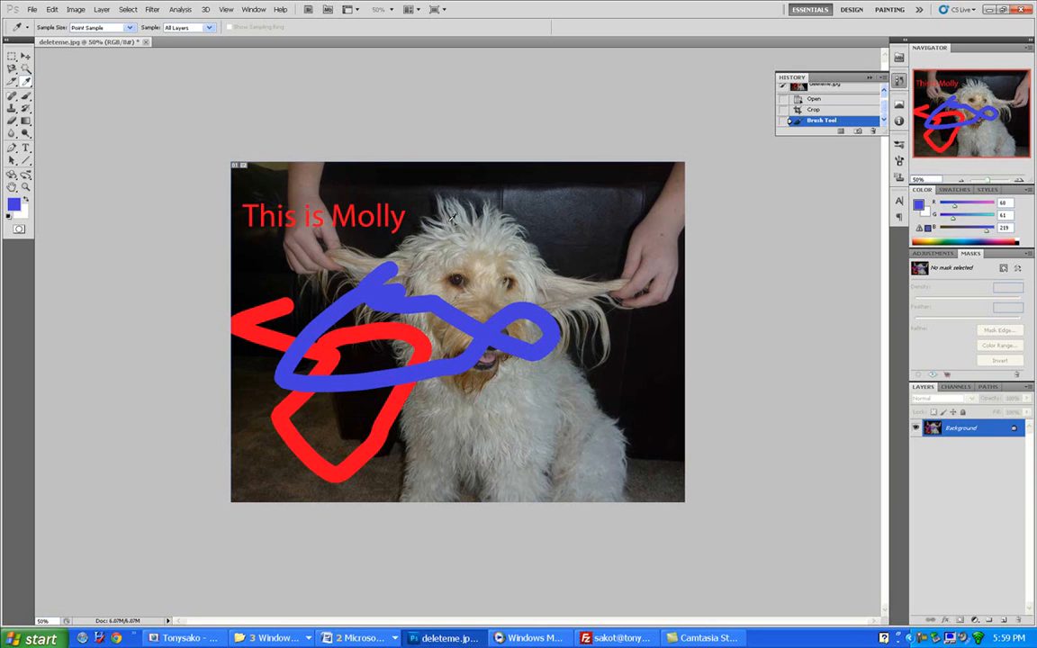
{"action": "left_click", "coordinate": [532, 274]}
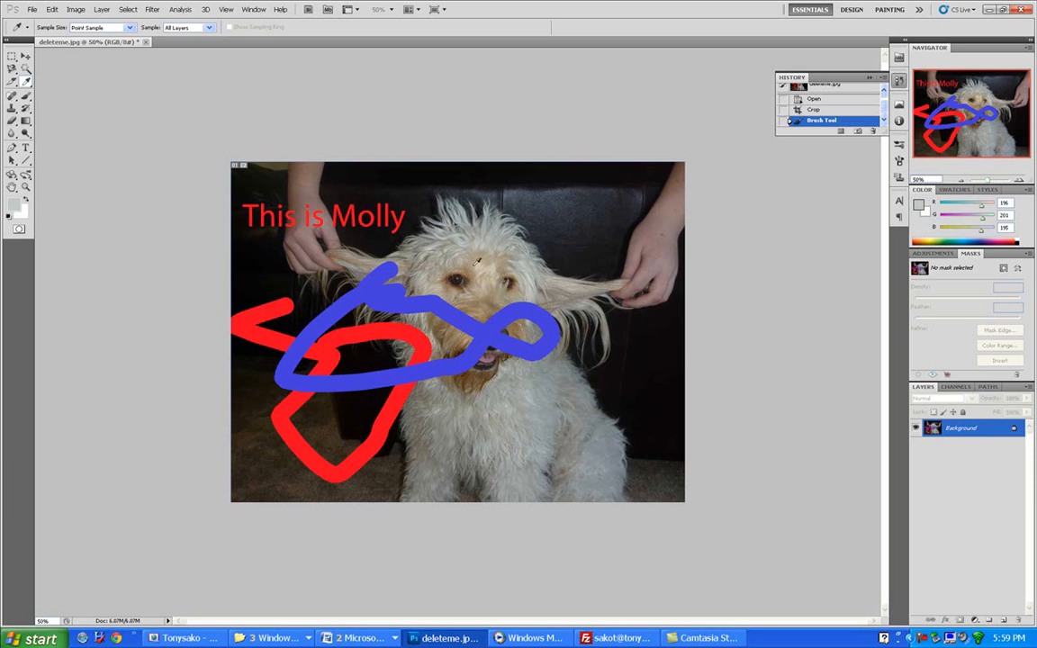
{"action": "left_click", "coordinate": [458, 282]}
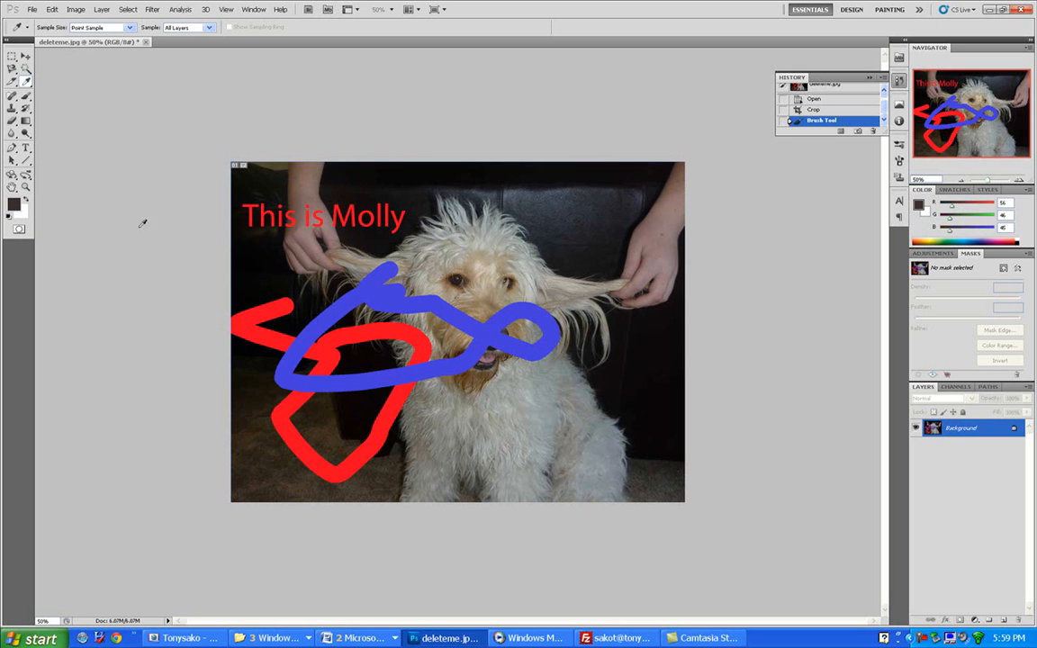
{"action": "left_click", "coordinate": [271, 209]}
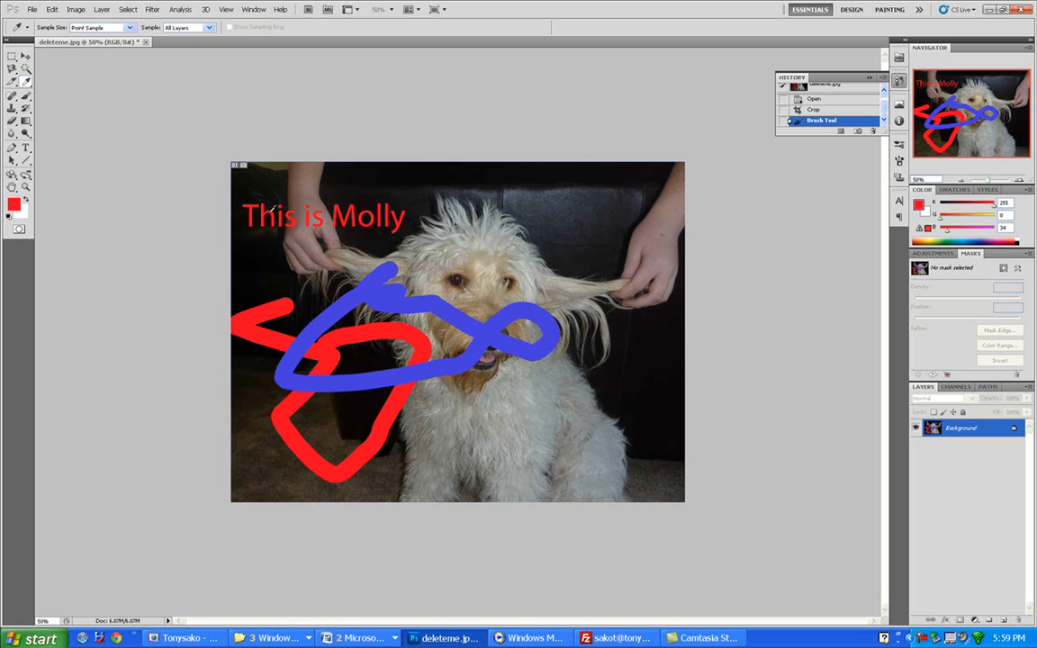
{"action": "left_click", "coordinate": [381, 288]}
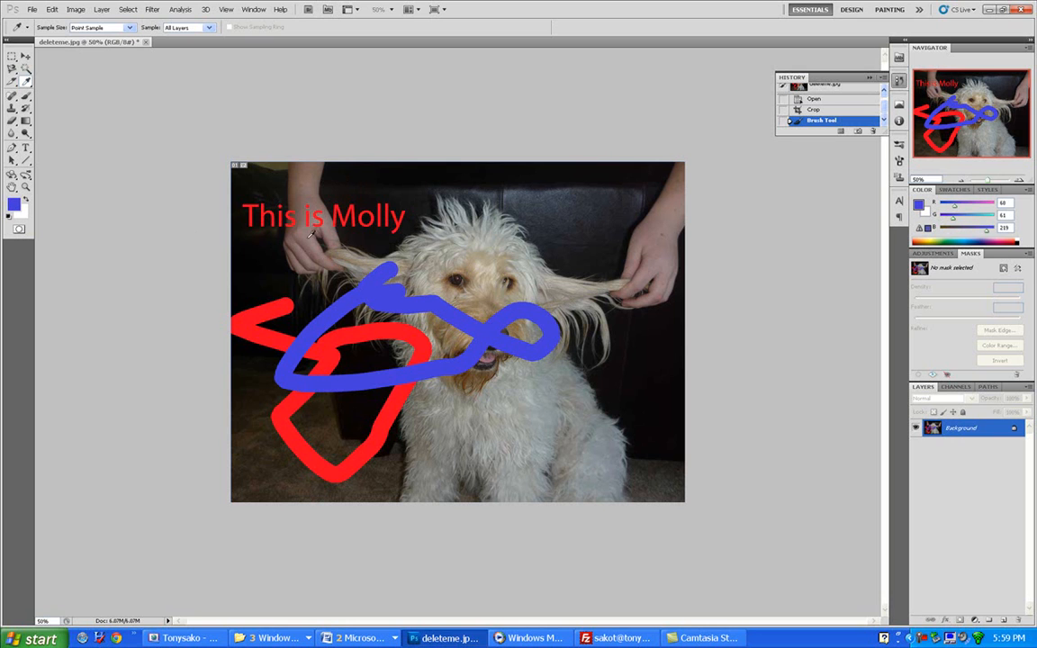
{"action": "left_click", "coordinate": [307, 231]}
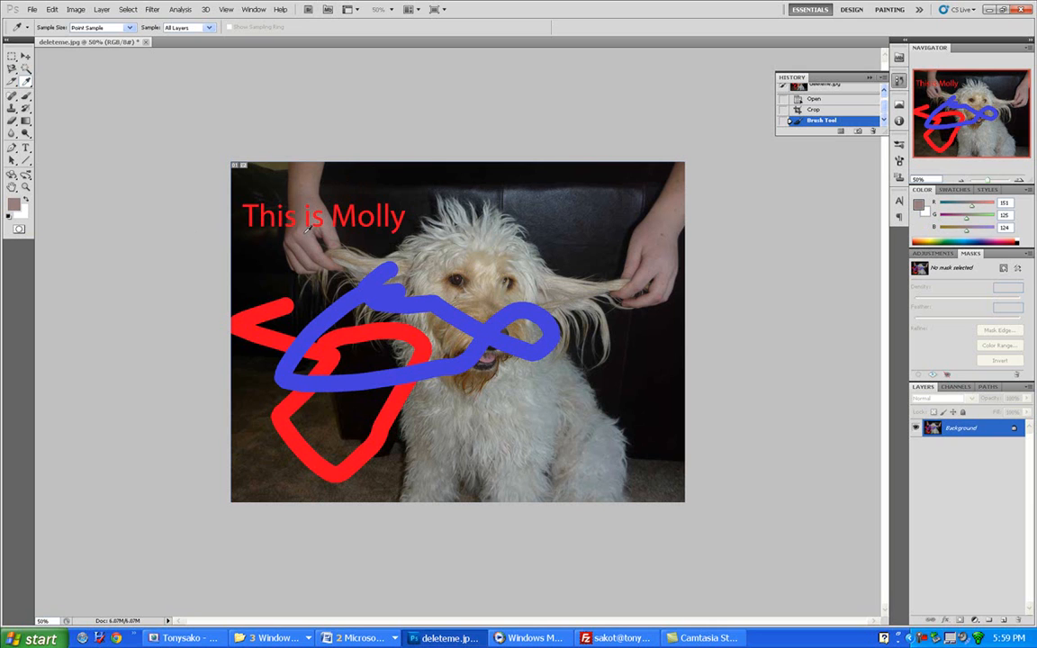
{"action": "left_click", "coordinate": [299, 245]}
{"action": "left_click", "coordinate": [269, 439]}
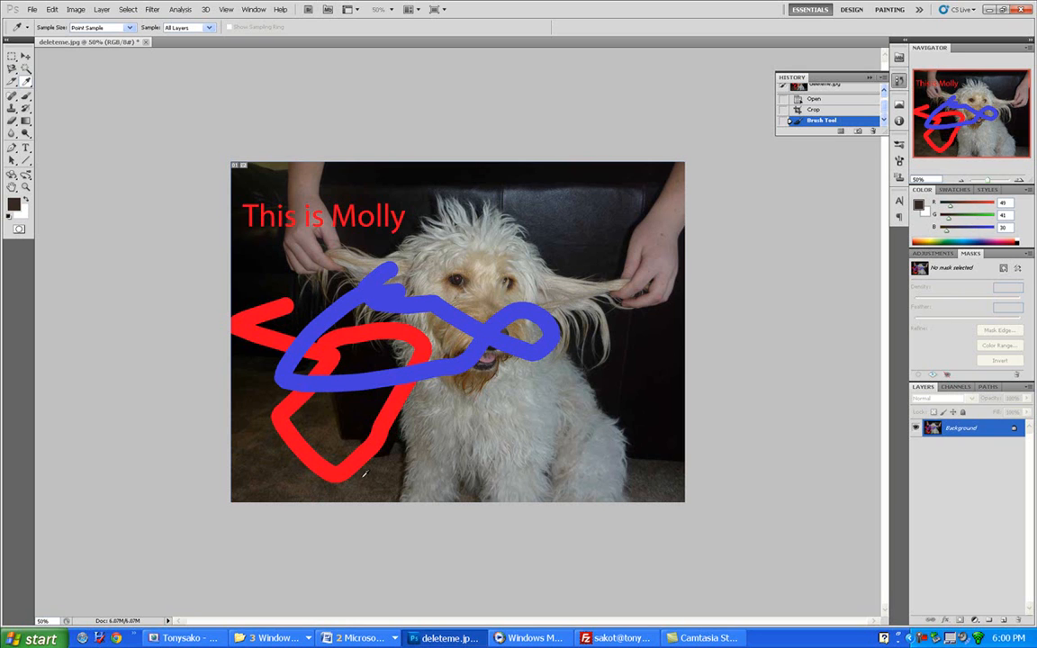
{"action": "left_click", "coordinate": [511, 406]}
{"action": "left_click", "coordinate": [508, 409]}
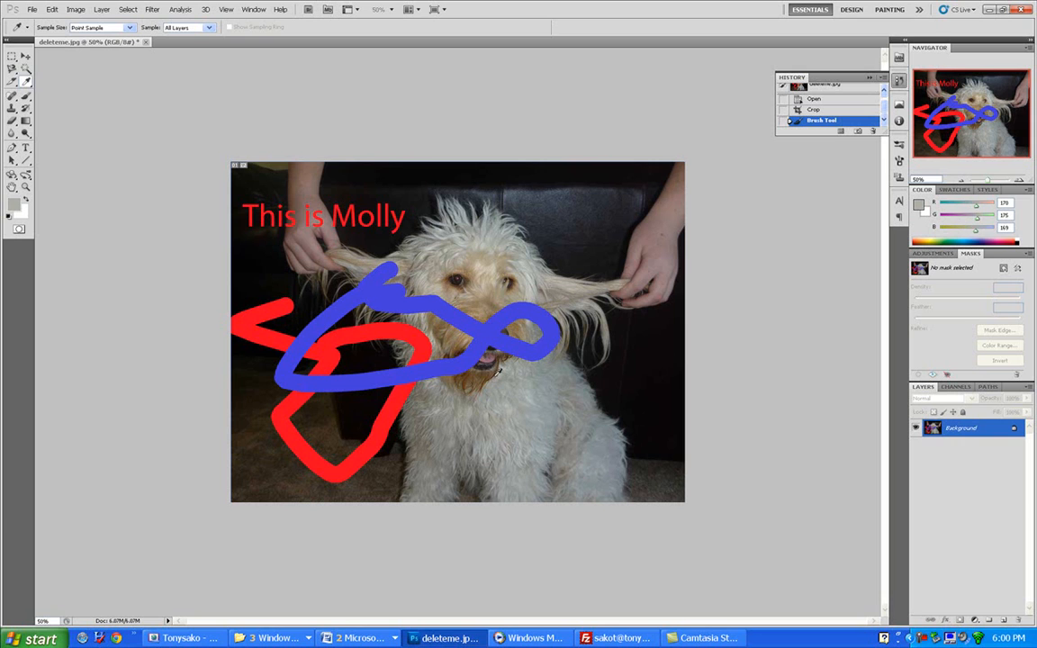
{"action": "left_click", "coordinate": [491, 359]}
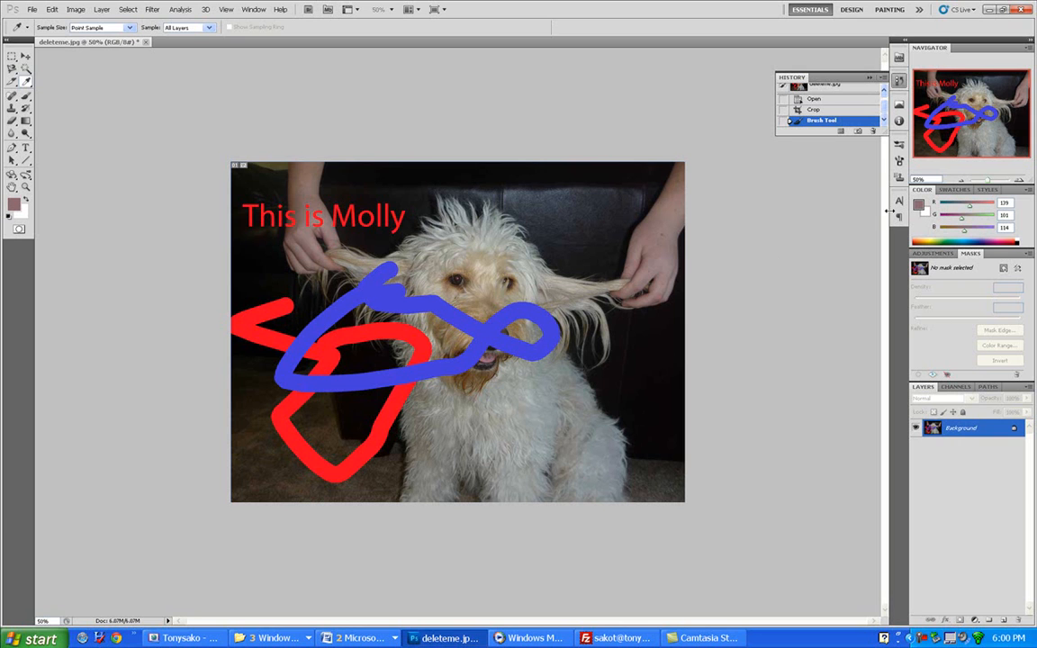
Step: Sample the tan fur just below and between the dog's eyes as the foreground color
{"action": "left_click", "coordinate": [1018, 181]}
{"action": "left_click", "coordinate": [1018, 182]}
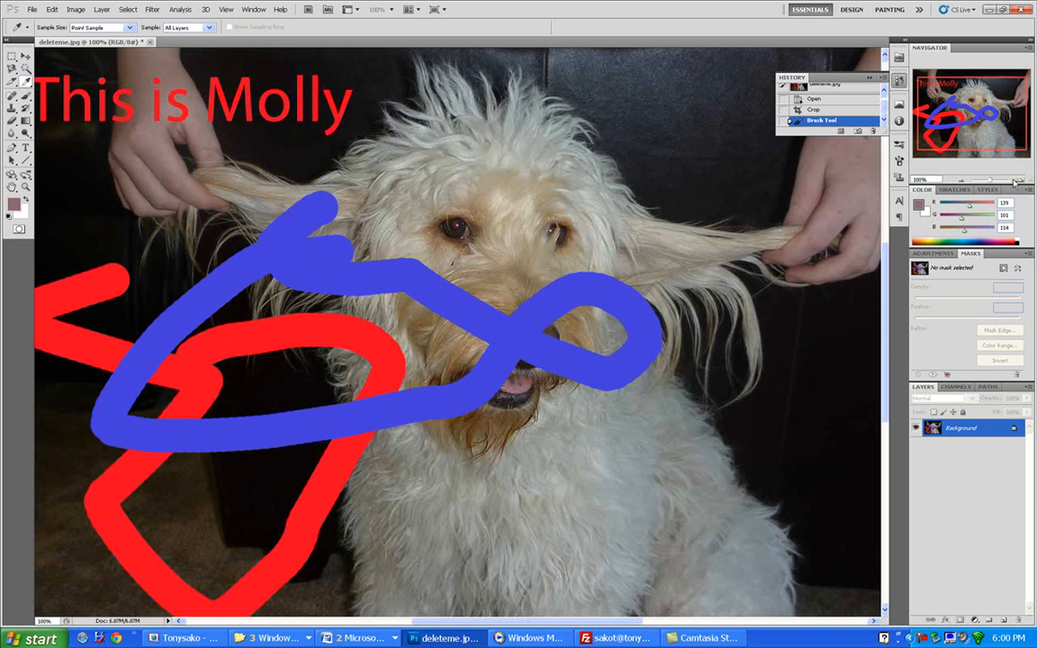
{"action": "left_click", "coordinate": [526, 277]}
{"action": "left_click", "coordinate": [482, 257]}
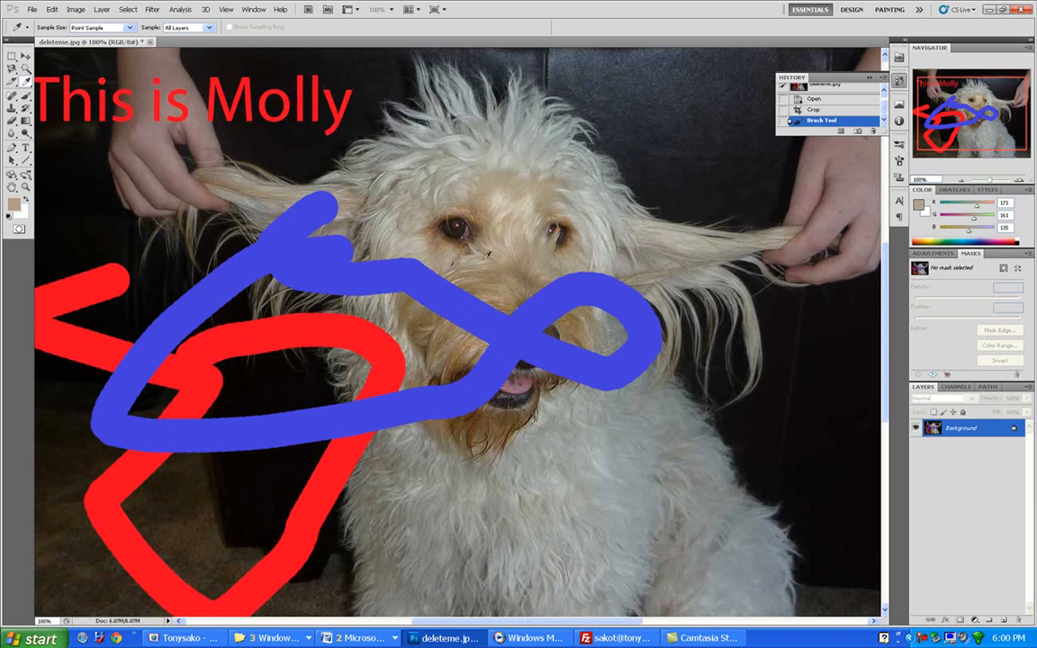
Step: Resample the foreground color from the fur beneath the dog's eyes until it is tan RGB 162, 150, 124
{"action": "left_click", "coordinate": [482, 256]}
{"action": "left_click", "coordinate": [483, 255]}
{"action": "left_click", "coordinate": [491, 248]}
{"action": "left_click", "coordinate": [491, 246]}
{"action": "left_click", "coordinate": [26, 81]}
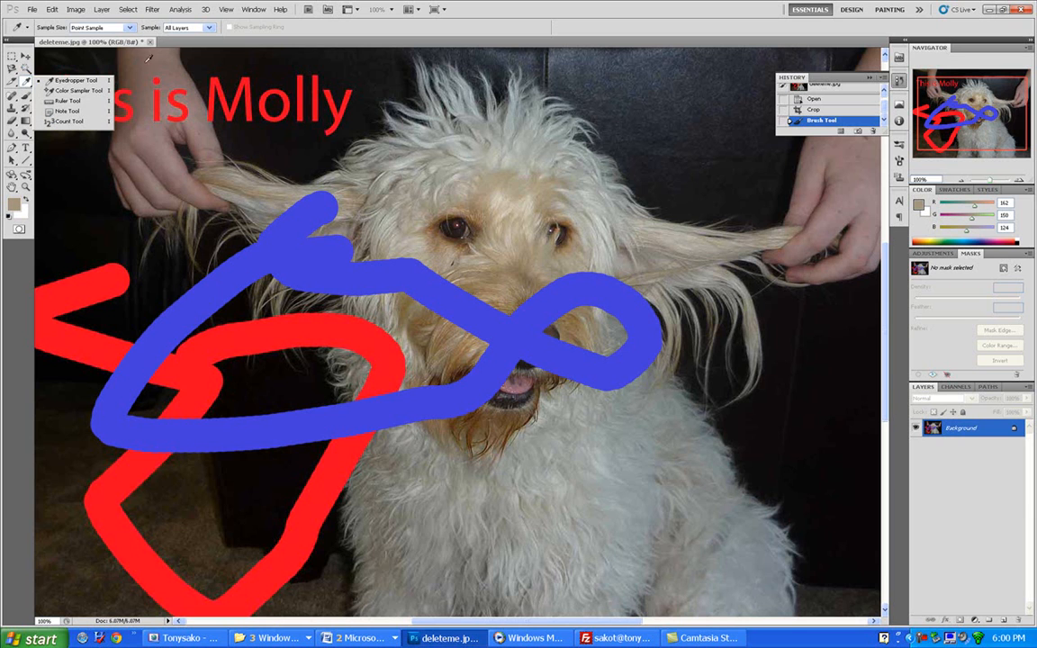
{"action": "left_click", "coordinate": [290, 36]}
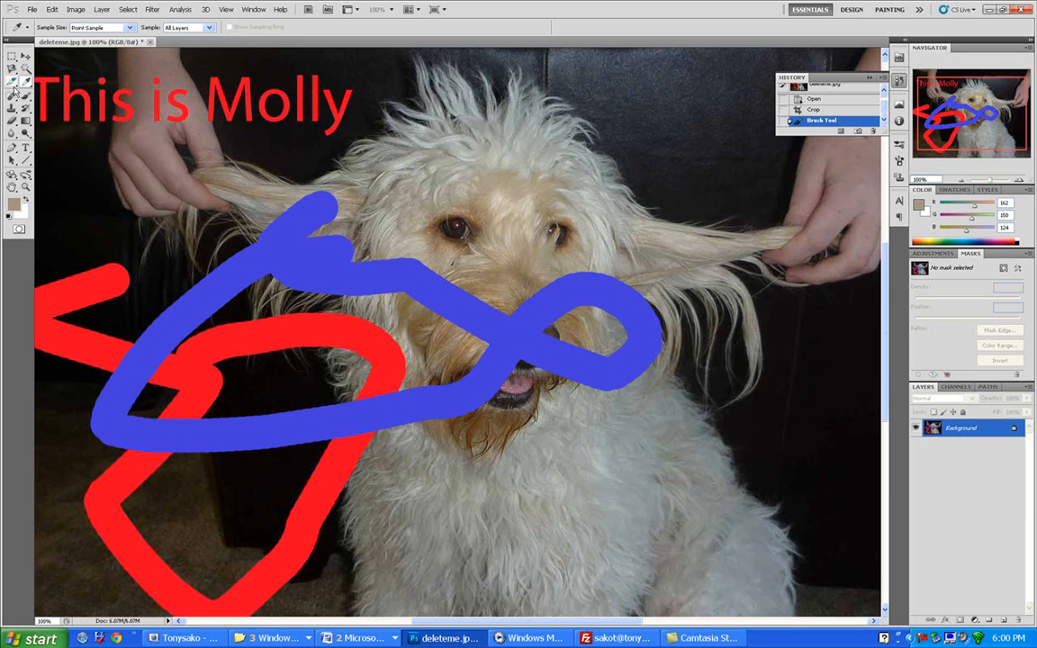
{"action": "left_click", "coordinate": [12, 81]}
{"action": "left_click", "coordinate": [29, 81]}
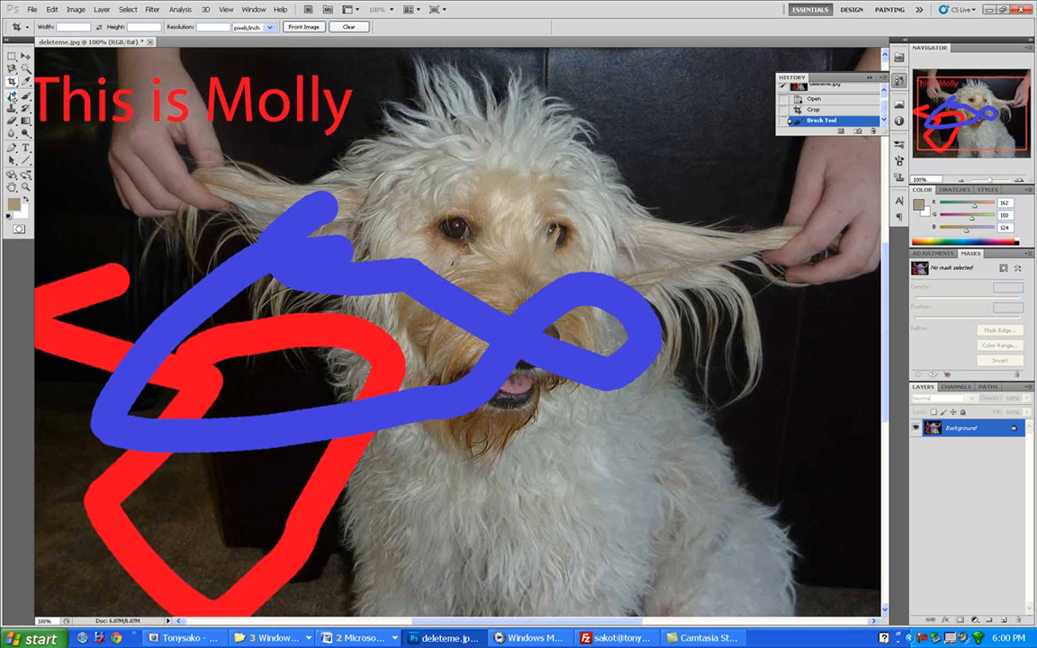
{"action": "left_click", "coordinate": [11, 94]}
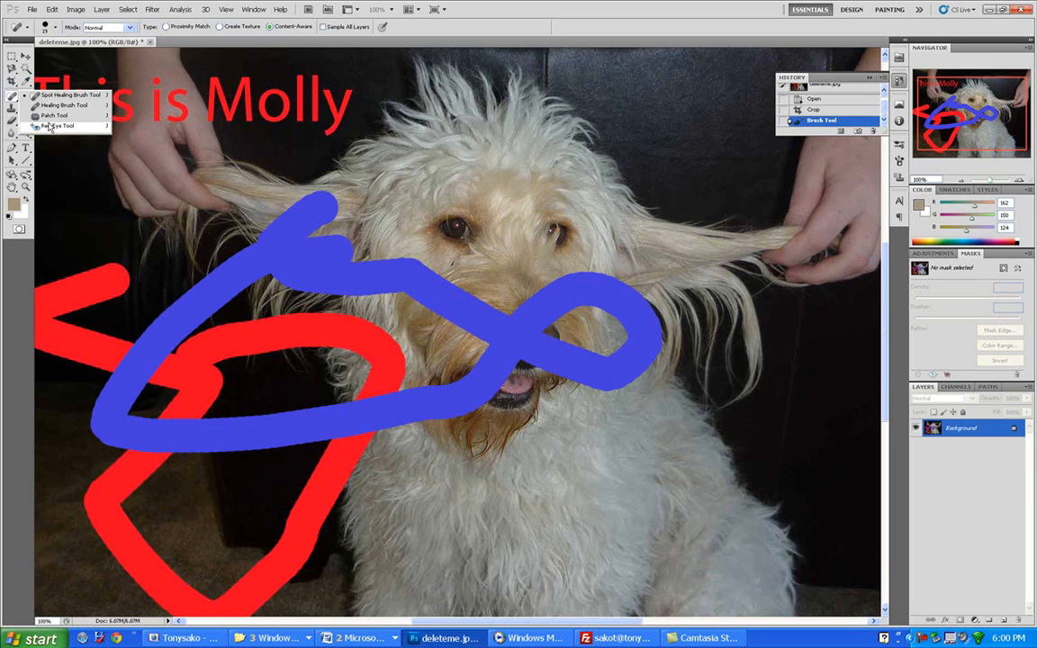
{"action": "left_click", "coordinate": [11, 98]}
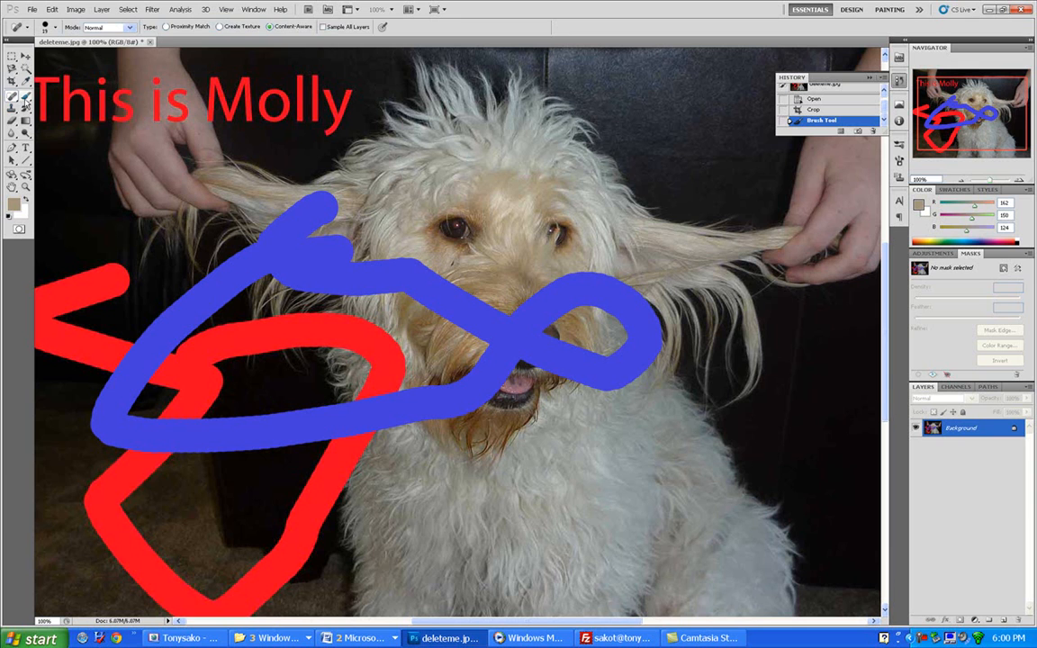
Step: Paint a looping tan Brush stroke from the ear on the left, across the forehead and over the ear on the right
{"action": "left_click", "coordinate": [25, 96]}
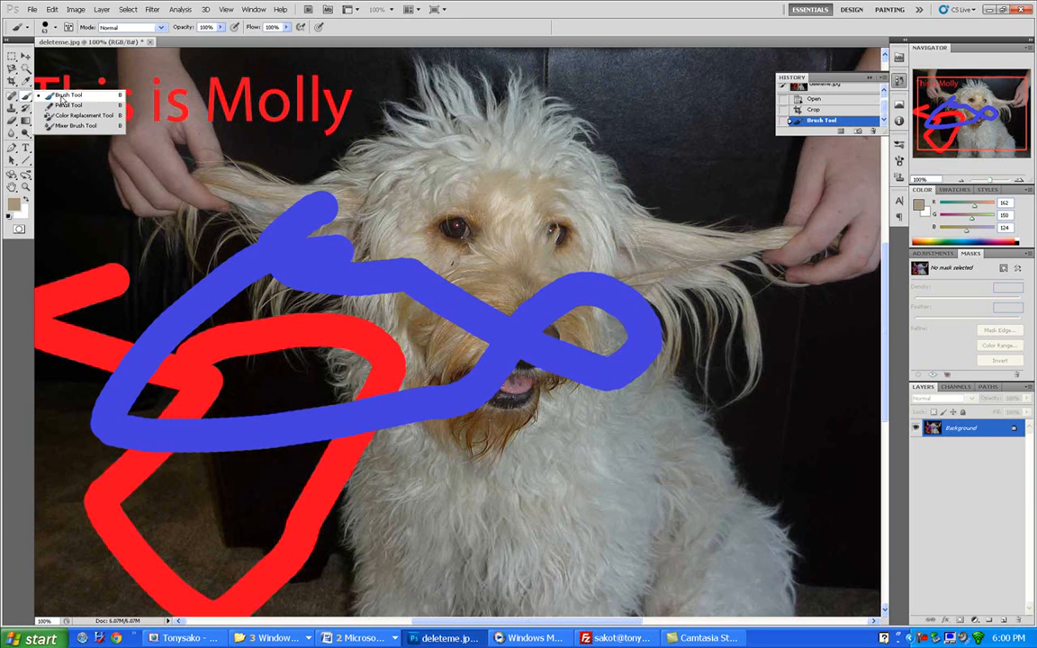
{"action": "left_click", "coordinate": [60, 96]}
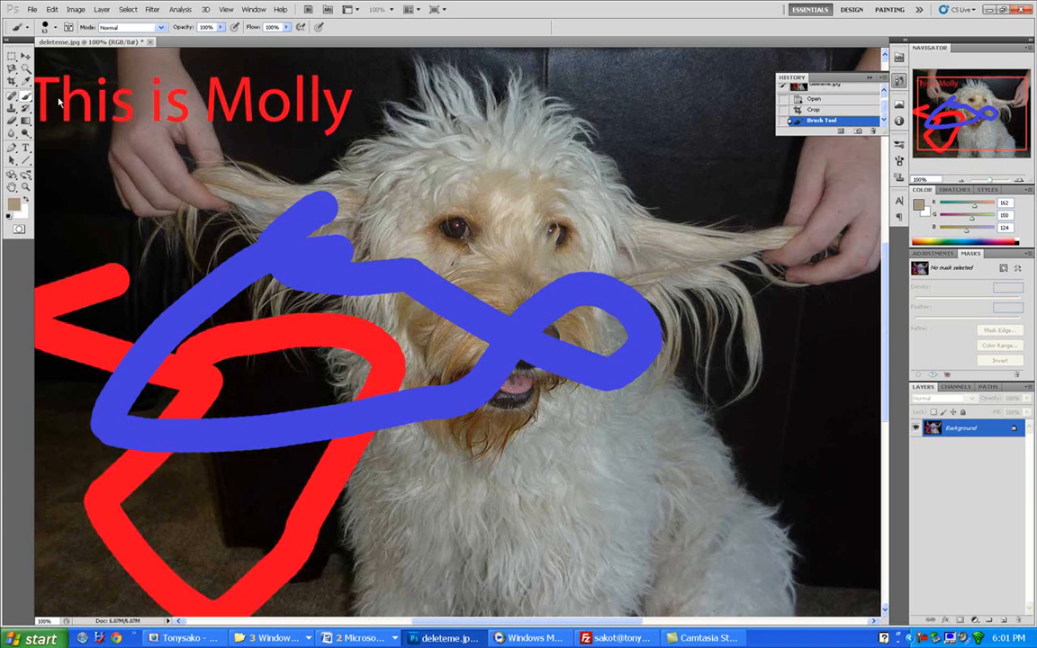
{"action": "mouse_move", "coordinate": [298, 190]}
{"action": "left_mouse_down"}
{"action": "mouse_move", "coordinate": [346, 221]}
{"action": "mouse_move", "coordinate": [587, 181]}
{"action": "mouse_move", "coordinate": [517, 222]}
{"action": "mouse_move", "coordinate": [584, 165]}
{"action": "mouse_move", "coordinate": [576, 191]}
{"action": "mouse_move", "coordinate": [659, 185]}
{"action": "mouse_move", "coordinate": [649, 319]}
{"action": "mouse_move", "coordinate": [676, 419]}
{"action": "mouse_move", "coordinate": [705, 380]}
{"action": "mouse_move", "coordinate": [584, 429]}
{"action": "mouse_move", "coordinate": [574, 421]}
{"action": "mouse_move", "coordinate": [709, 329]}
{"action": "mouse_move", "coordinate": [742, 243]}
{"action": "mouse_move", "coordinate": [621, 262]}
{"action": "left_mouse_up"}
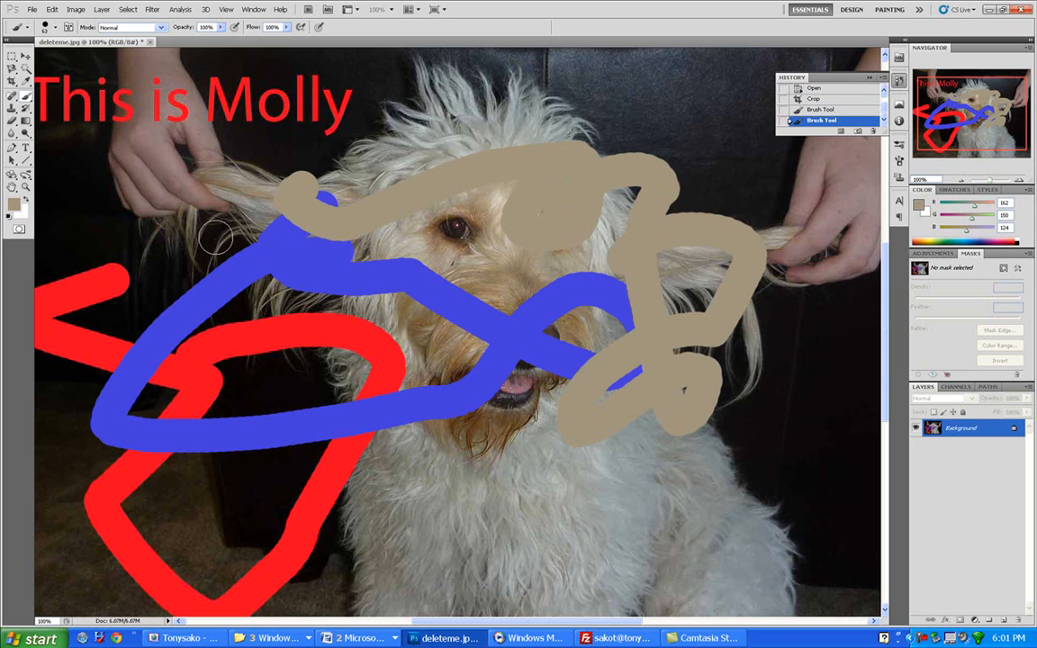
Step: Draw a thin freehand Pencil scribble in tan across the dark background above the dog's head
{"action": "left_click", "coordinate": [26, 95]}
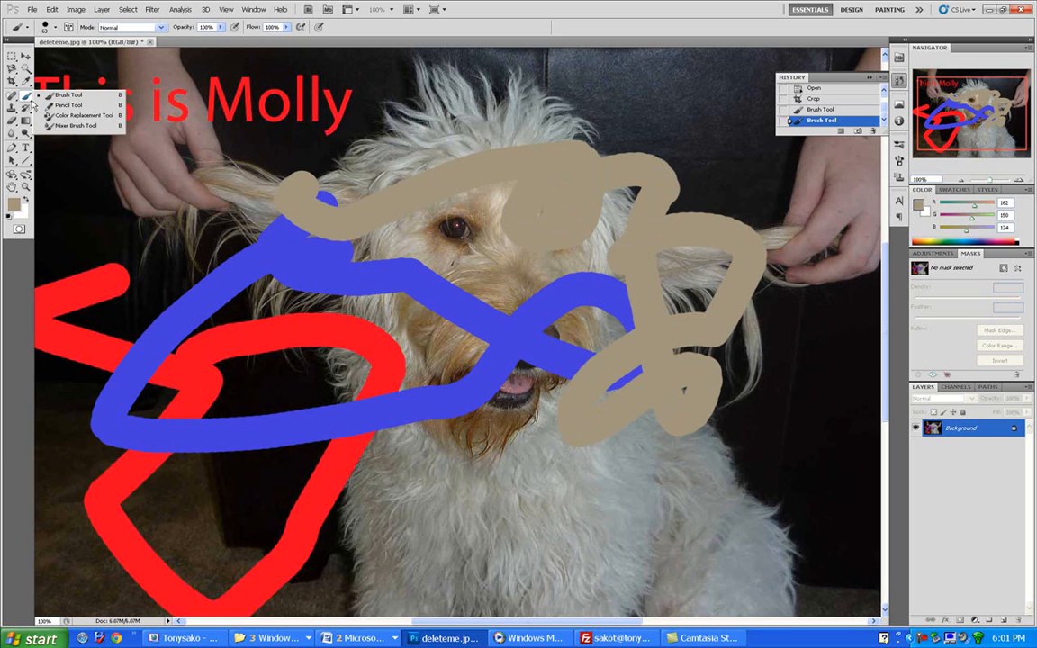
{"action": "left_click", "coordinate": [69, 105]}
{"action": "mouse_move", "coordinate": [485, 83]}
{"action": "left_mouse_down"}
{"action": "mouse_move", "coordinate": [686, 93]}
{"action": "mouse_move", "coordinate": [719, 85]}
{"action": "left_mouse_up"}
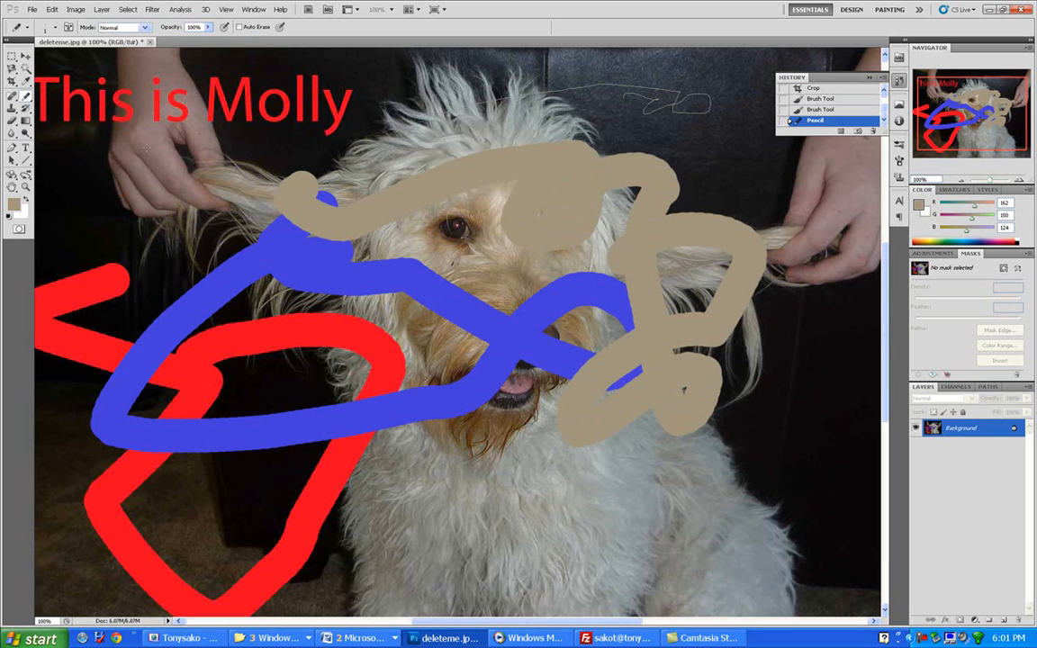
Step: Sample the fur beside the tan stroke with the Clone Stamp and dab it repeatedly onto the stroke's lower edge
{"action": "left_click_drag", "start_coordinate": [12, 107], "coordinate": [37, 108]}
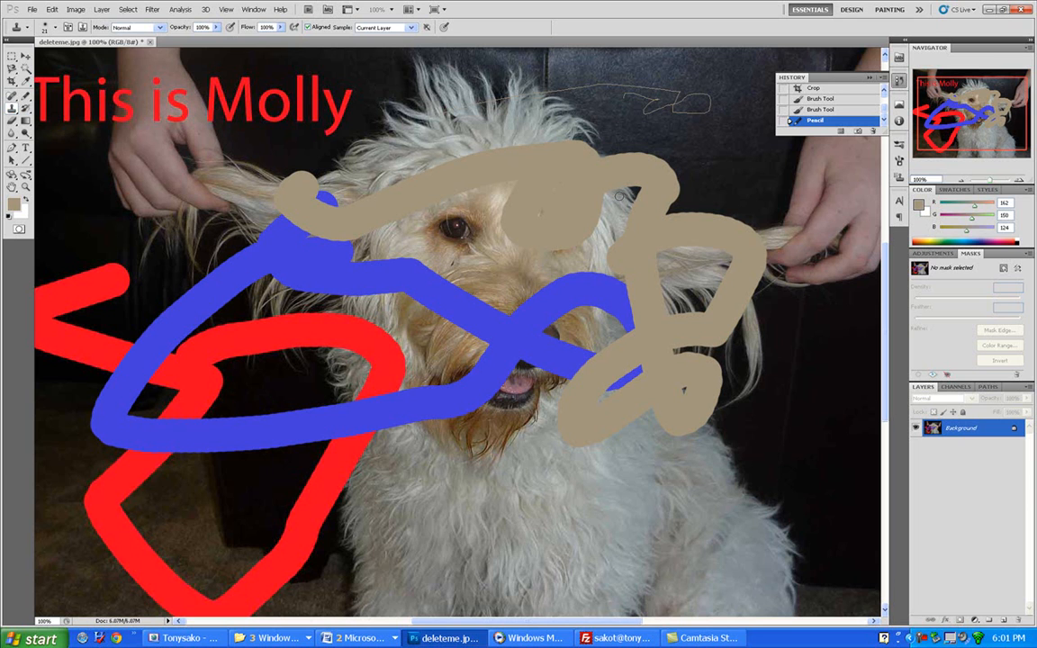
{"action": "left_click", "coordinate": [619, 196], "text": "alt"}
{"action": "left_click", "coordinate": [612, 188]}
{"action": "left_click", "coordinate": [612, 188]}
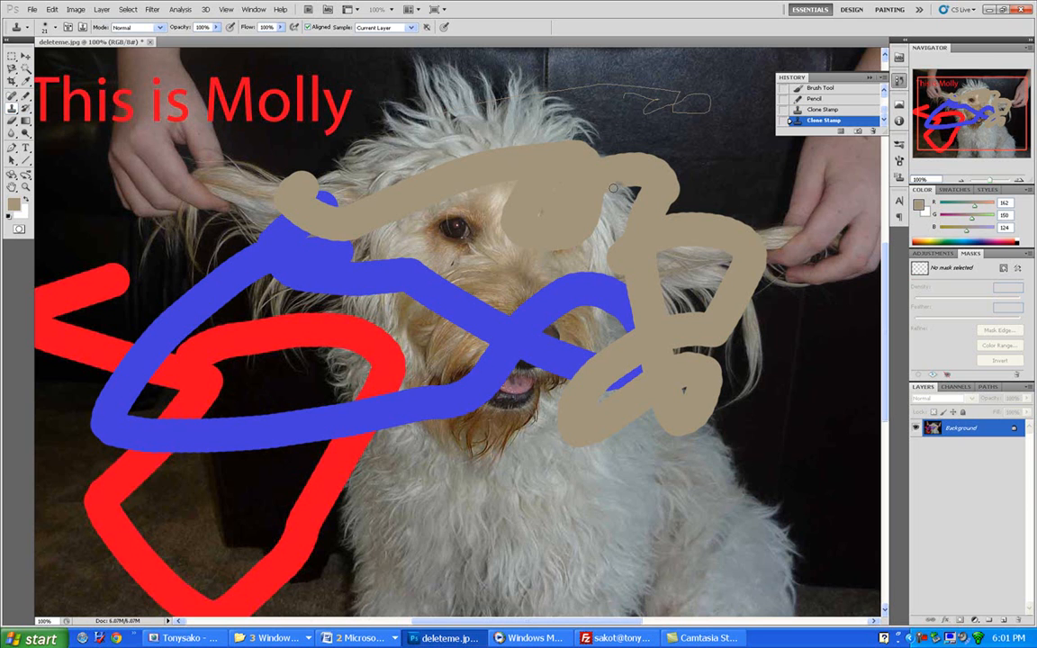
{"action": "left_click", "coordinate": [612, 188]}
{"action": "left_click", "coordinate": [614, 184]}
{"action": "left_click", "coordinate": [616, 180]}
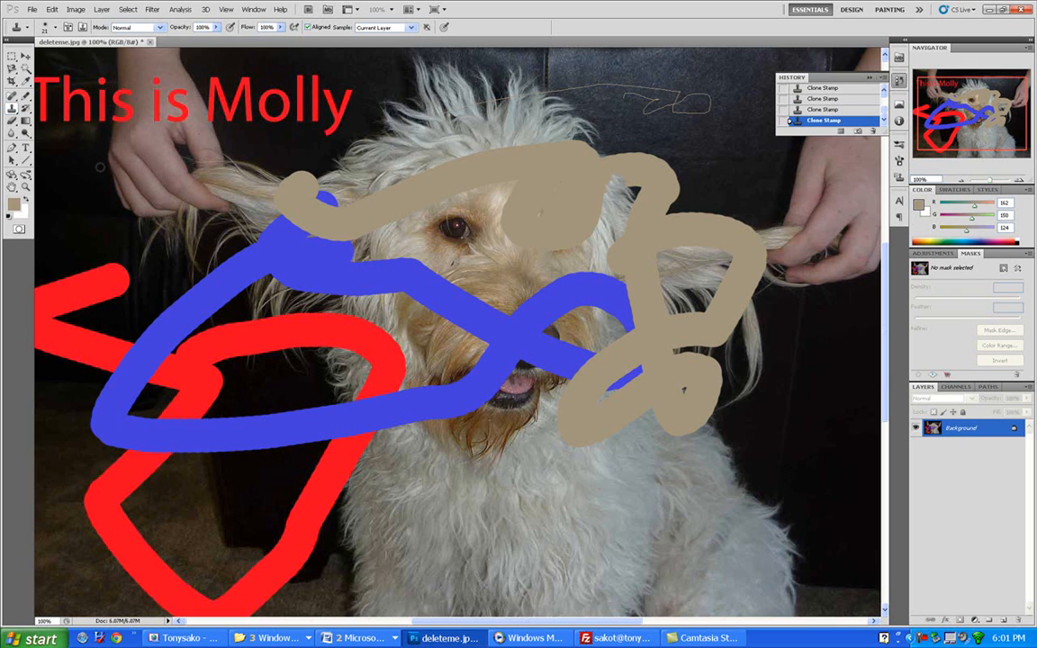
Step: Choose the History Brush, revert the image to the deleteme.jpg snapshot and return to the latest Clone Stamp state
{"action": "left_click", "coordinate": [25, 107]}
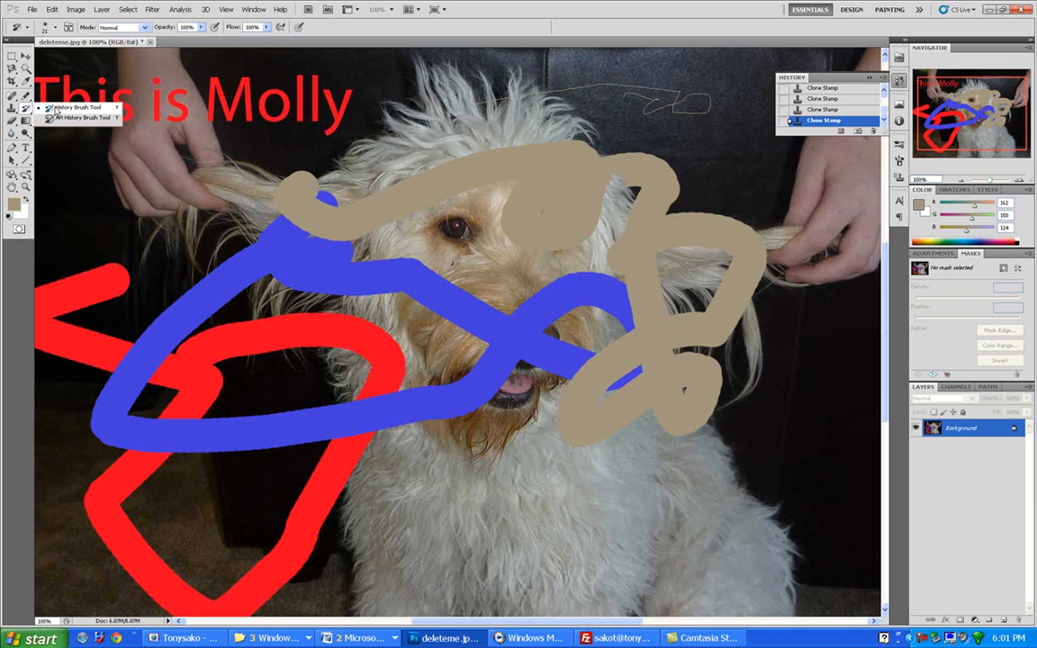
{"action": "left_click", "coordinate": [55, 108]}
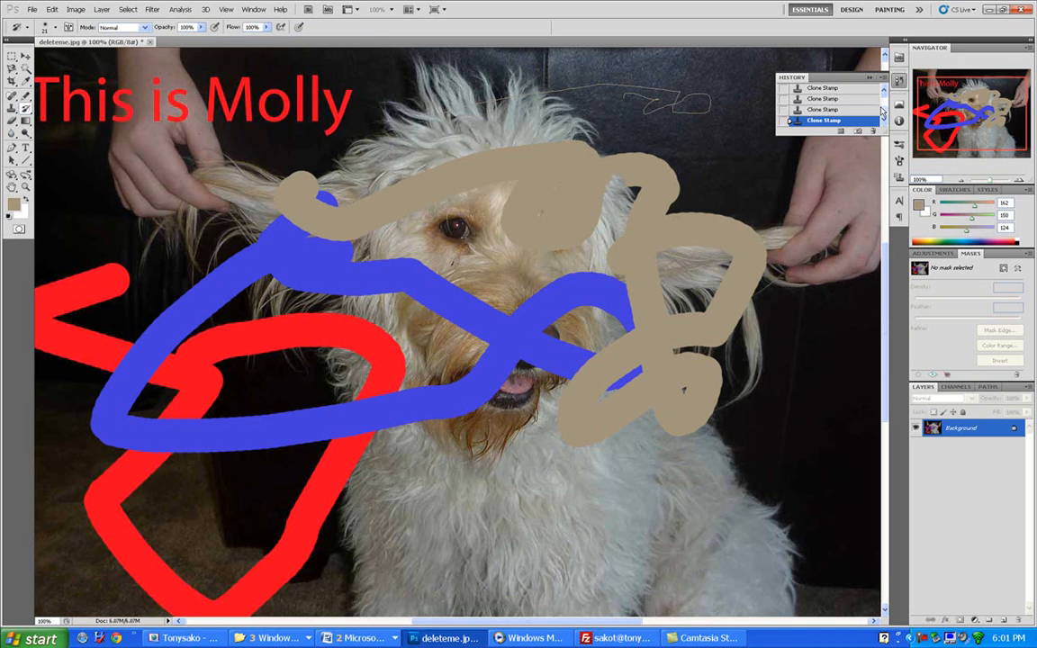
{"action": "left_click_drag", "start_coordinate": [883, 110], "coordinate": [882, 98]}
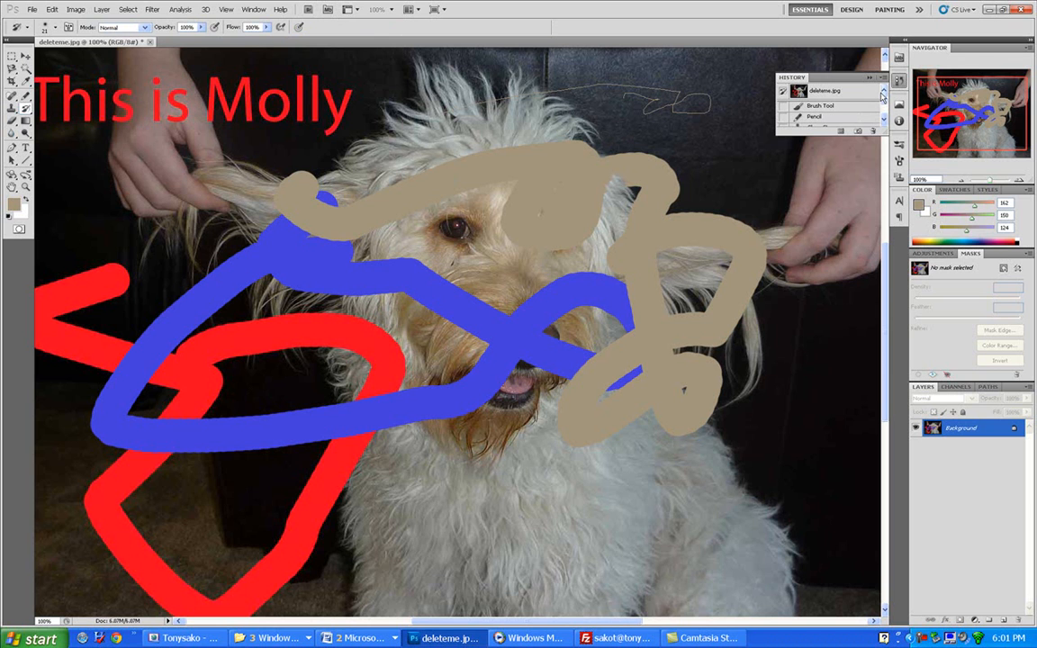
{"action": "left_click", "coordinate": [823, 92]}
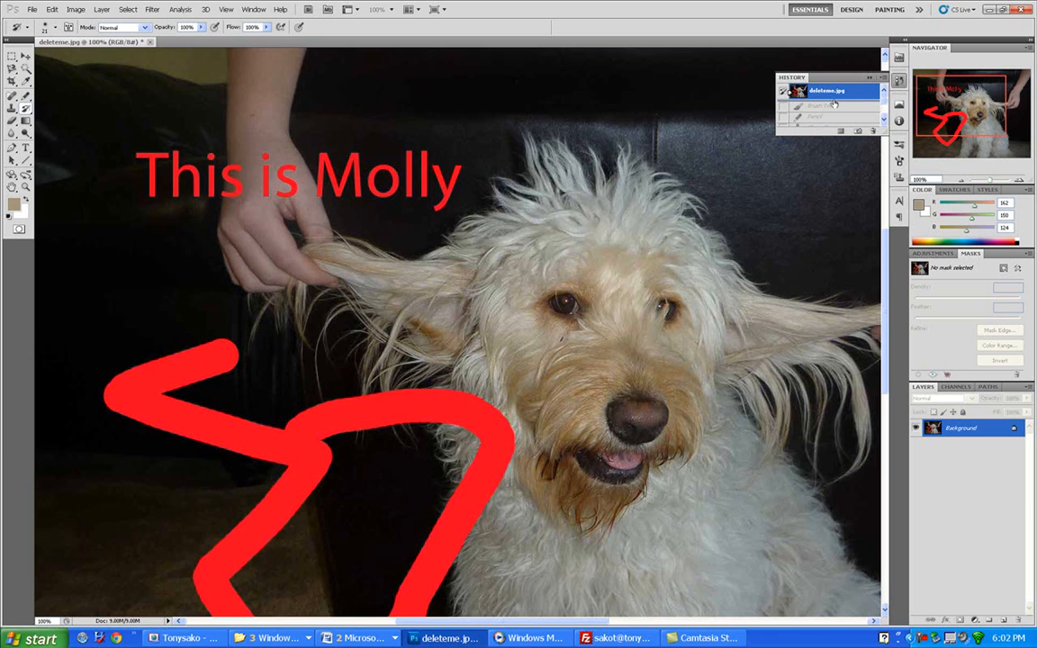
{"action": "left_click_drag", "start_coordinate": [885, 101], "coordinate": [884, 117]}
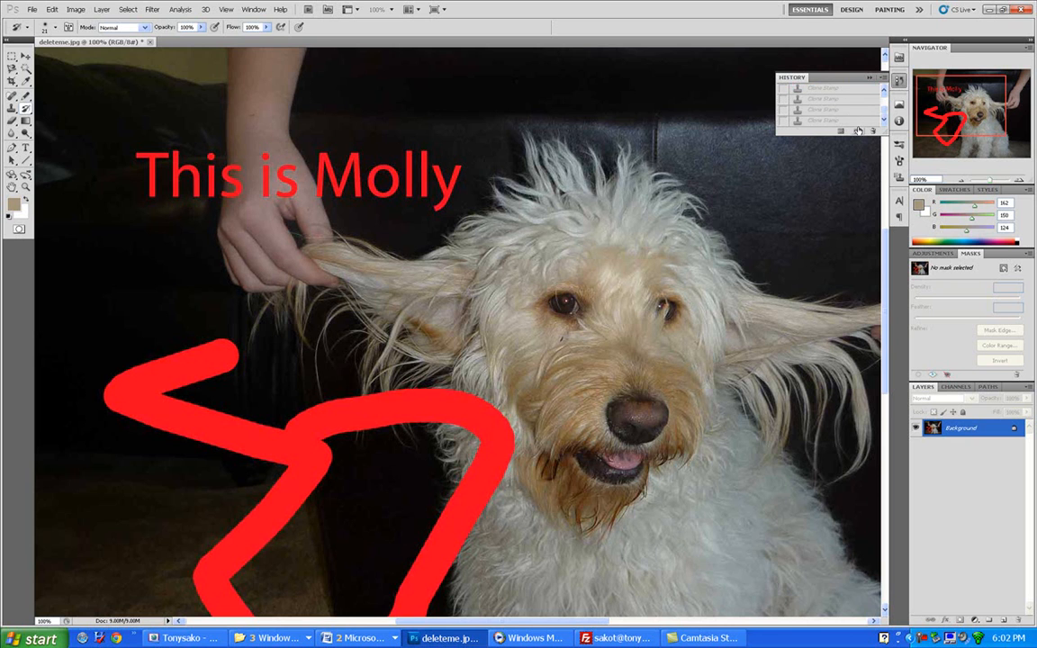
{"action": "left_click", "coordinate": [824, 120]}
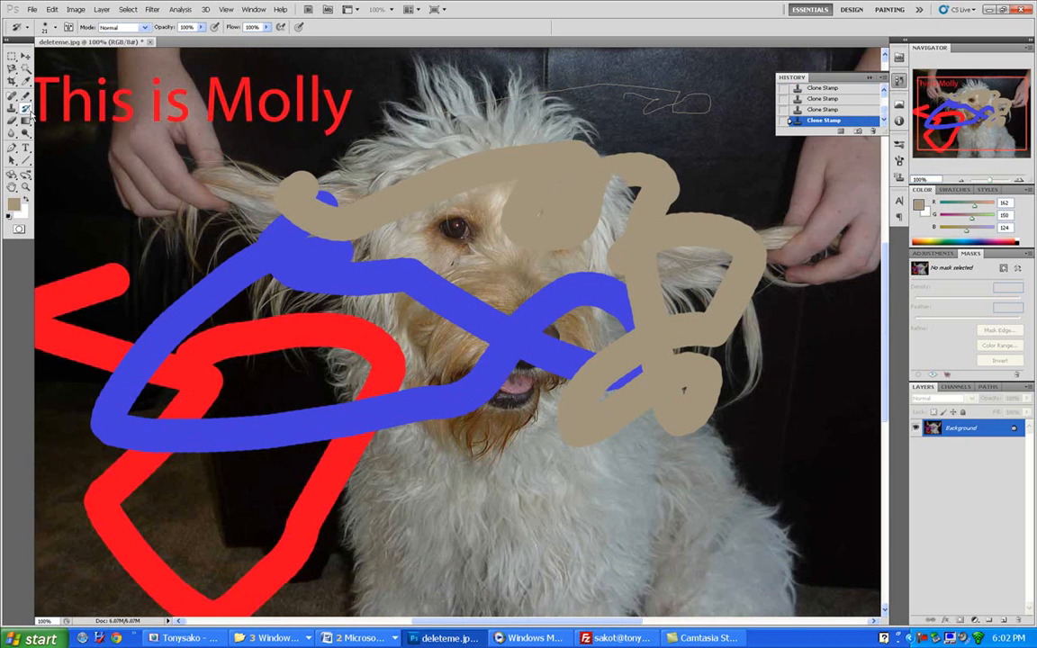
Step: Try the History Brush on the fur above the dog's uncovered eye, and undo the last three Clone Stamp dabs
{"action": "left_click", "coordinate": [450, 207]}
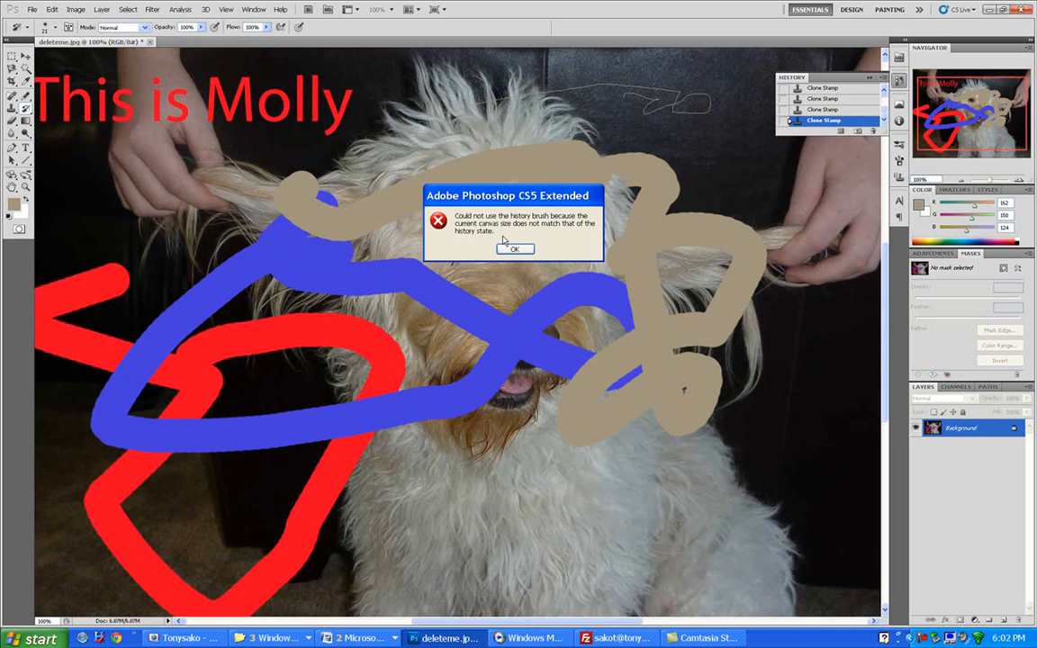
{"action": "left_click", "coordinate": [513, 250]}
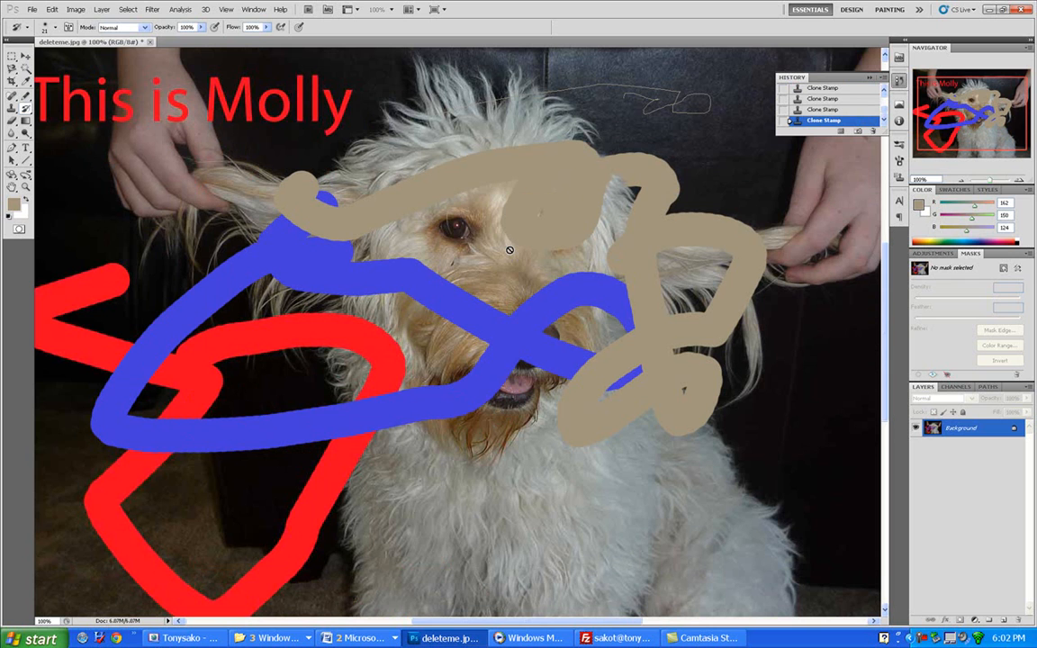
{"action": "key", "text": "ctrl+alt+z"}
{"action": "key", "text": "ctrl+alt+z"}
{"action": "key", "text": "ctrl+alt+z"}
{"action": "key", "text": "ctrl+alt+z"}
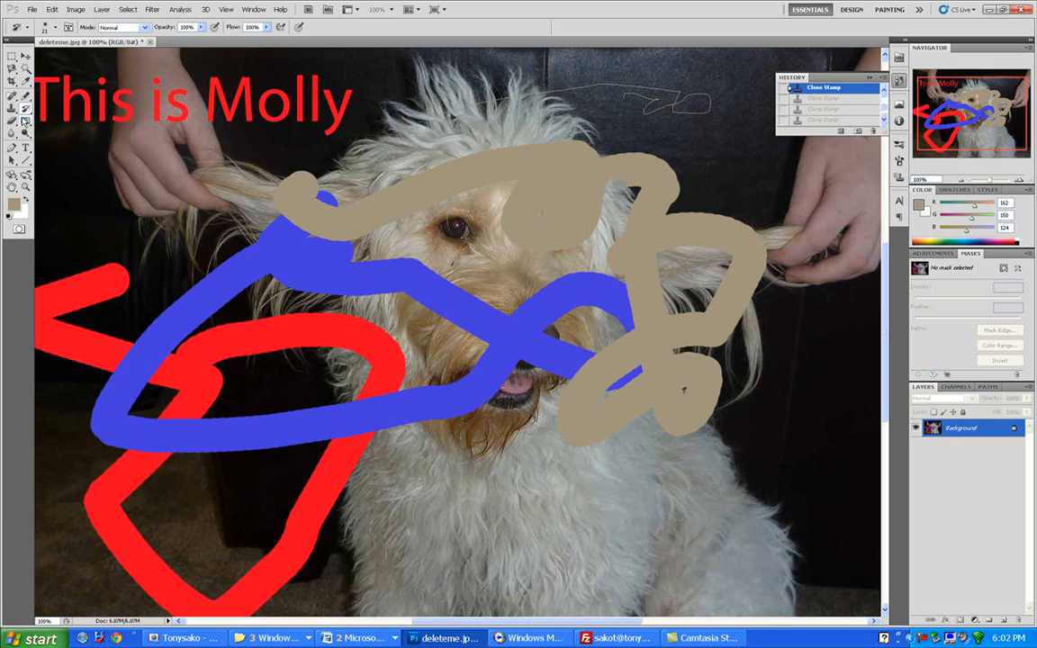
Step: Erase a band over the blue stroke below the eye with the Eraser and a small dark background patch with the Background Eraser
{"action": "left_click", "coordinate": [12, 120]}
{"action": "mouse_move", "coordinate": [328, 260]}
{"action": "left_mouse_down"}
{"action": "mouse_move", "coordinate": [371, 285]}
{"action": "mouse_move", "coordinate": [389, 275]}
{"action": "mouse_move", "coordinate": [404, 294]}
{"action": "mouse_move", "coordinate": [428, 272]}
{"action": "mouse_move", "coordinate": [417, 296]}
{"action": "mouse_move", "coordinate": [441, 270]}
{"action": "left_mouse_up"}
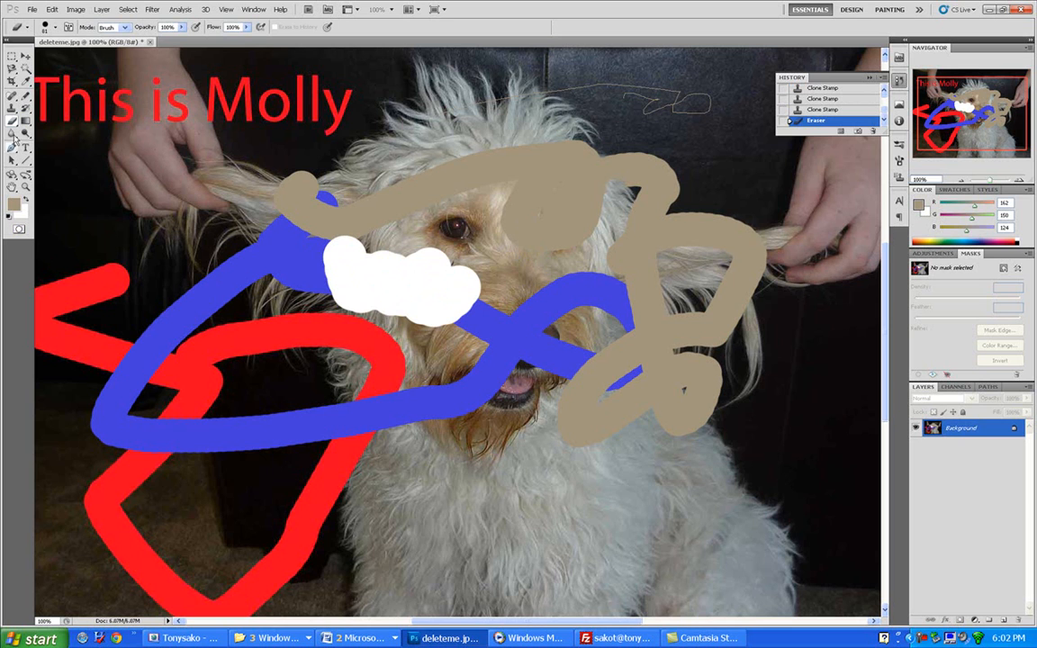
{"action": "left_click", "coordinate": [11, 121]}
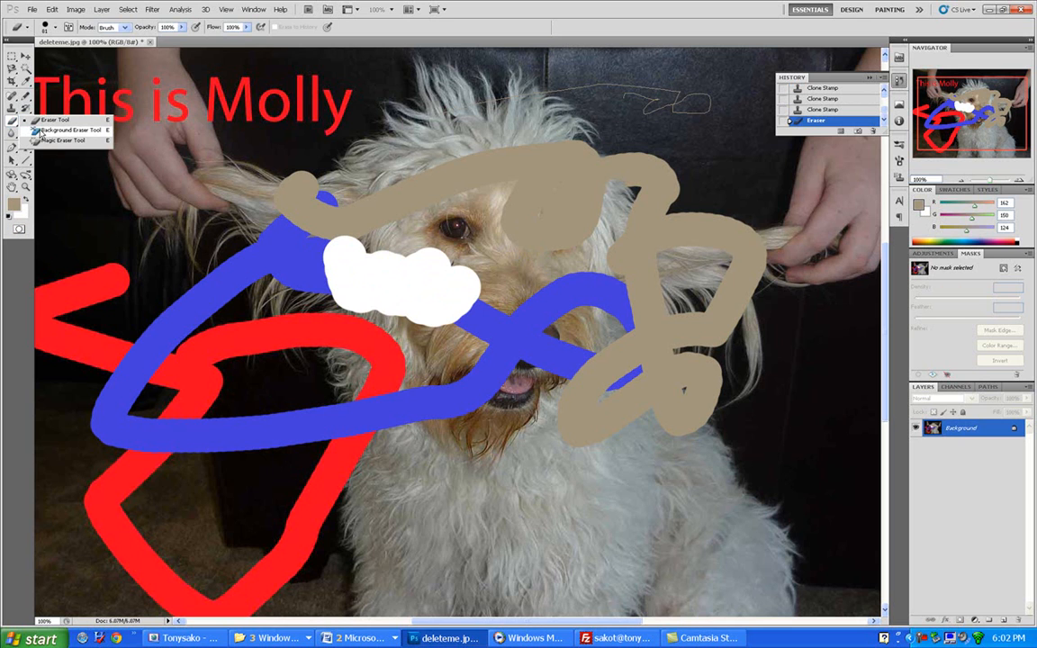
{"action": "left_click", "coordinate": [39, 131]}
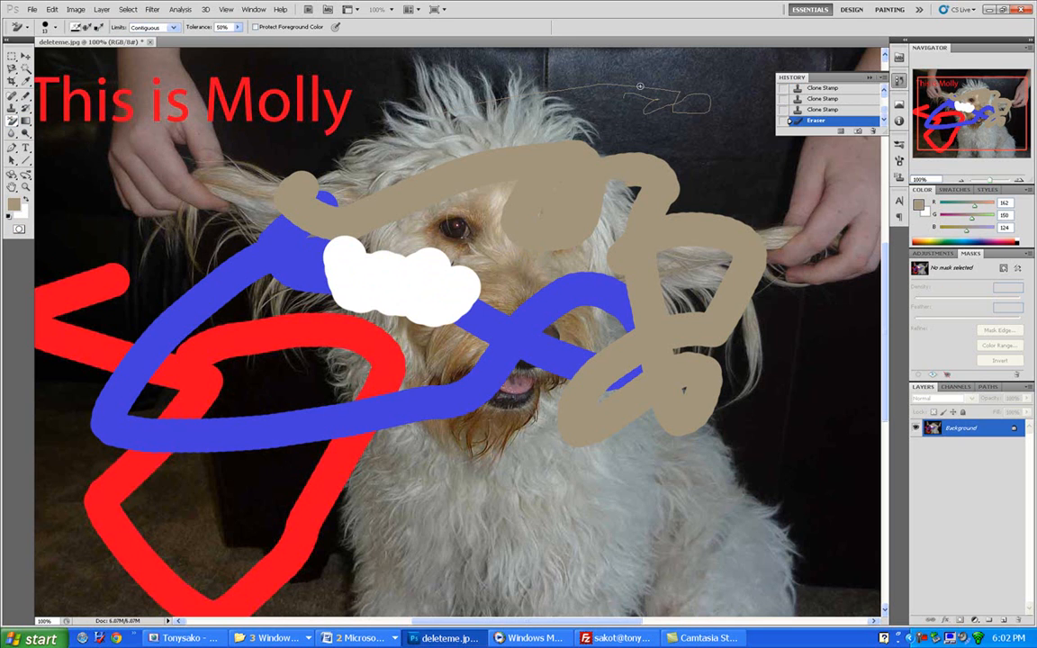
{"action": "left_click", "coordinate": [687, 139]}
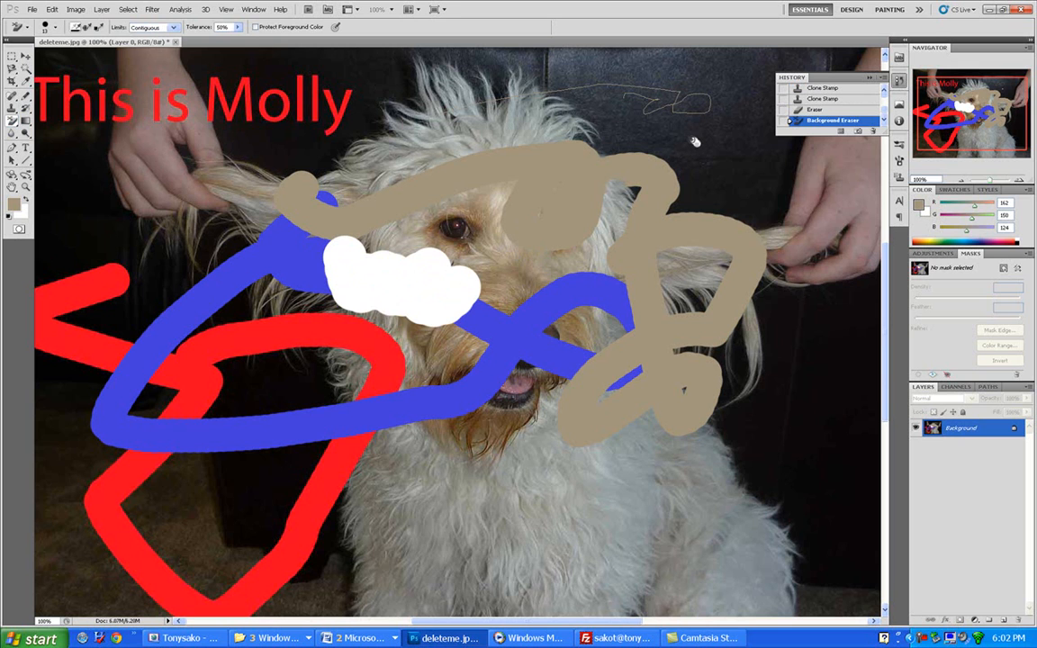
{"action": "mouse_move", "coordinate": [686, 142]}
{"action": "left_mouse_down"}
{"action": "mouse_move", "coordinate": [687, 167]}
{"action": "mouse_move", "coordinate": [677, 144]}
{"action": "mouse_move", "coordinate": [689, 157]}
{"action": "left_mouse_up"}
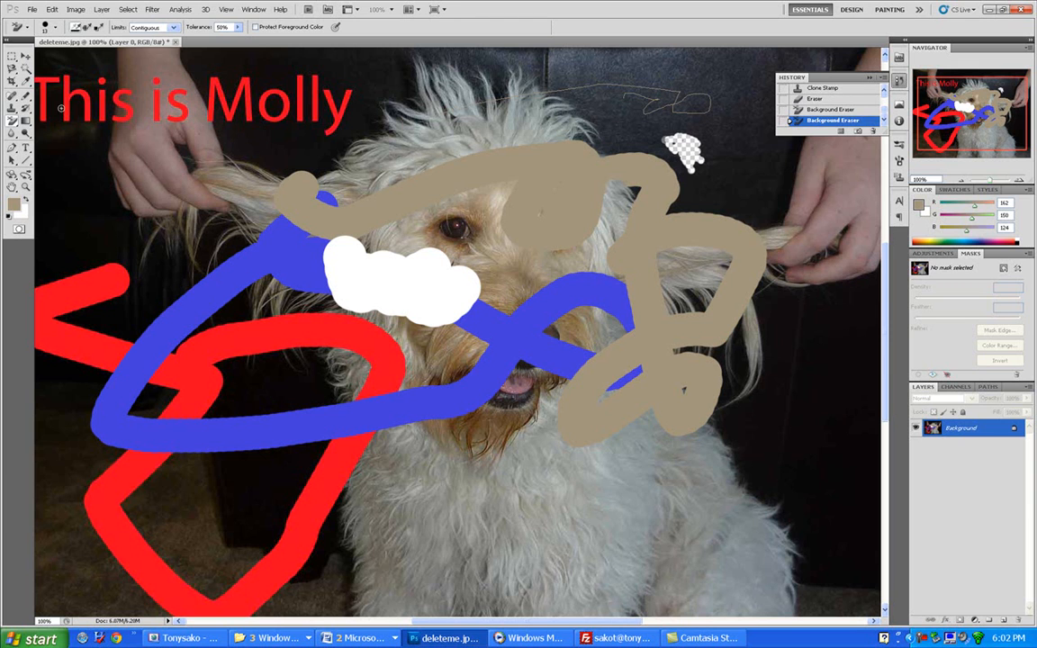
Step: Remove the dark background around the dog and inside the red and blue loops with the Magic Eraser at tolerance 32
{"action": "left_click_drag", "start_coordinate": [13, 119], "coordinate": [49, 130]}
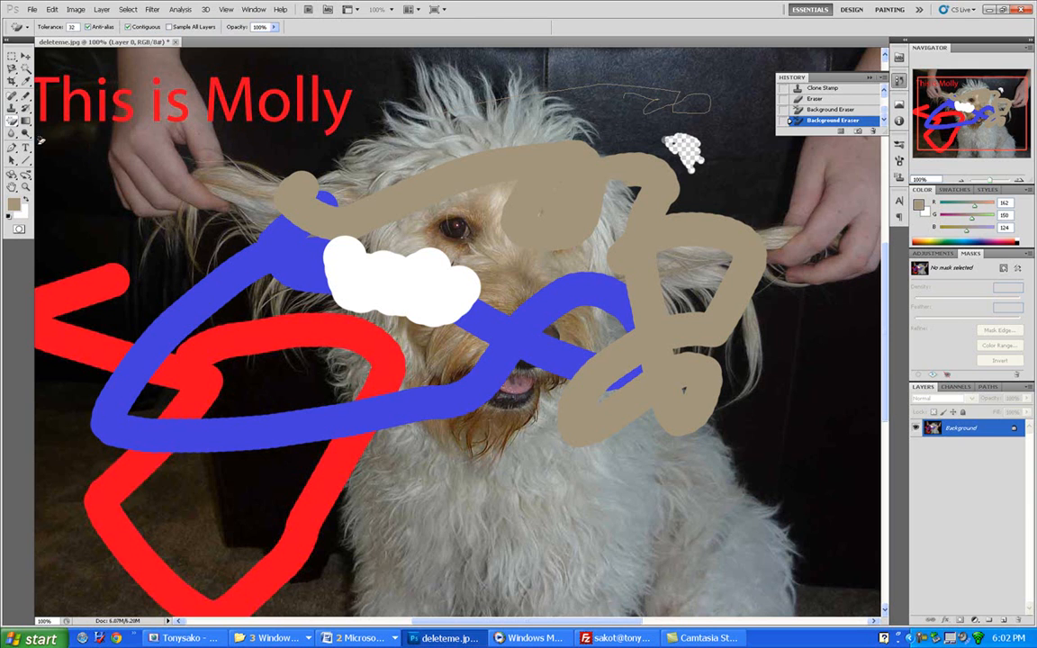
{"action": "left_click", "coordinate": [818, 389]}
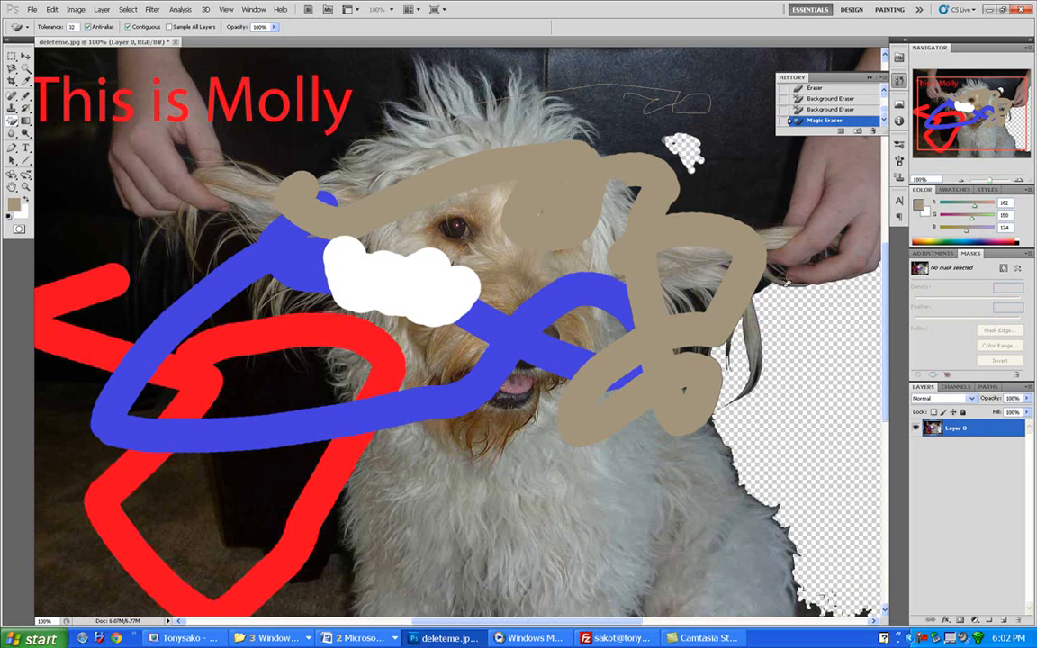
{"action": "left_click", "coordinate": [681, 180]}
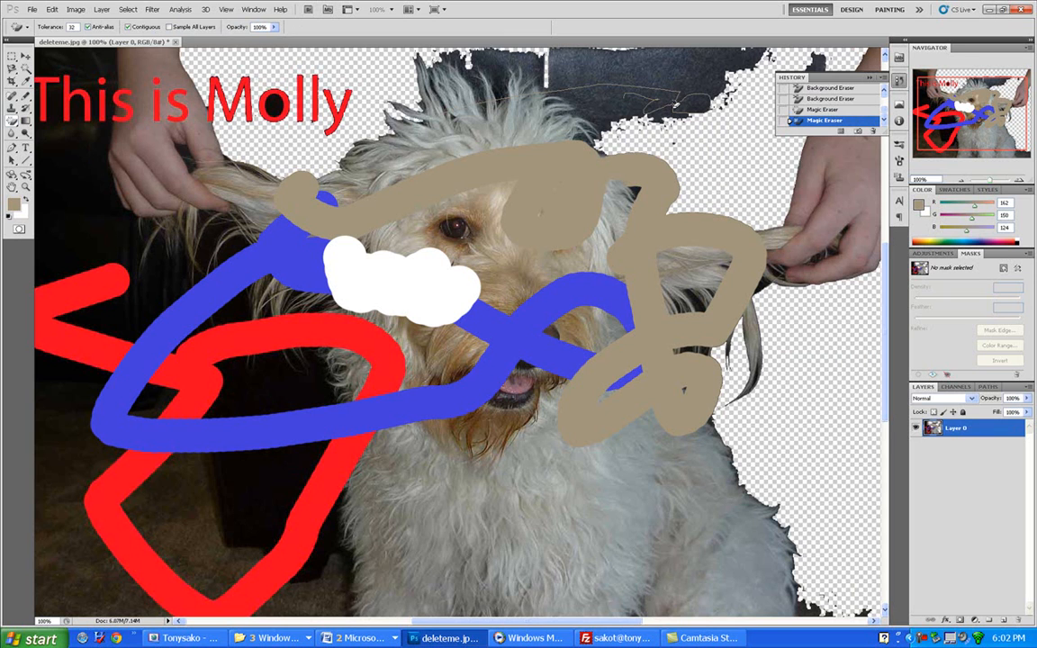
{"action": "left_click", "coordinate": [567, 96]}
{"action": "left_click", "coordinate": [604, 75]}
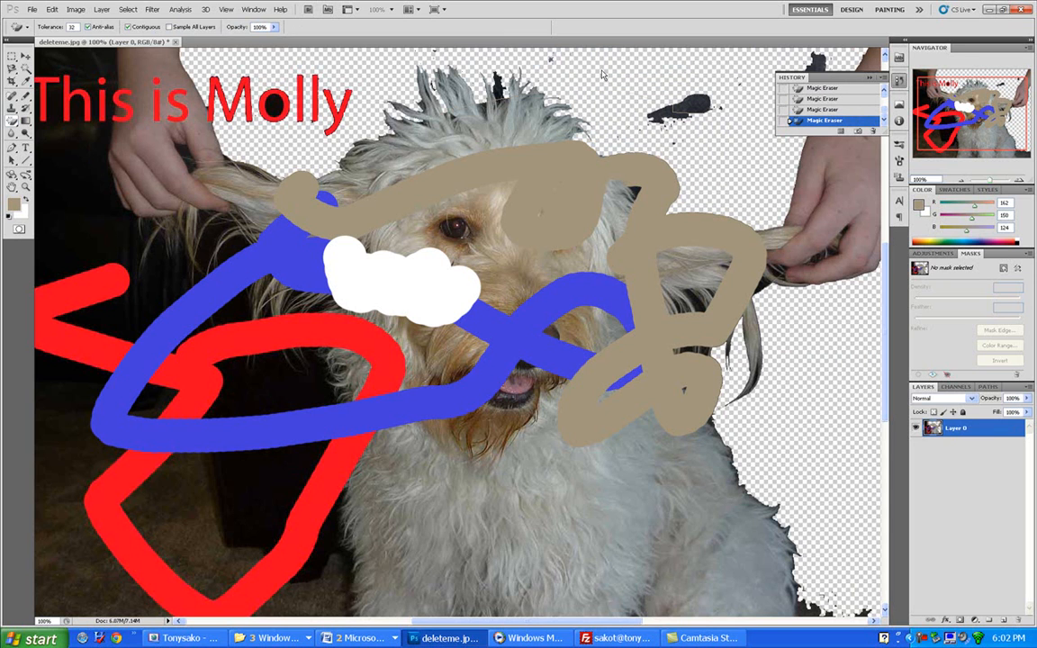
{"action": "left_click", "coordinate": [245, 351]}
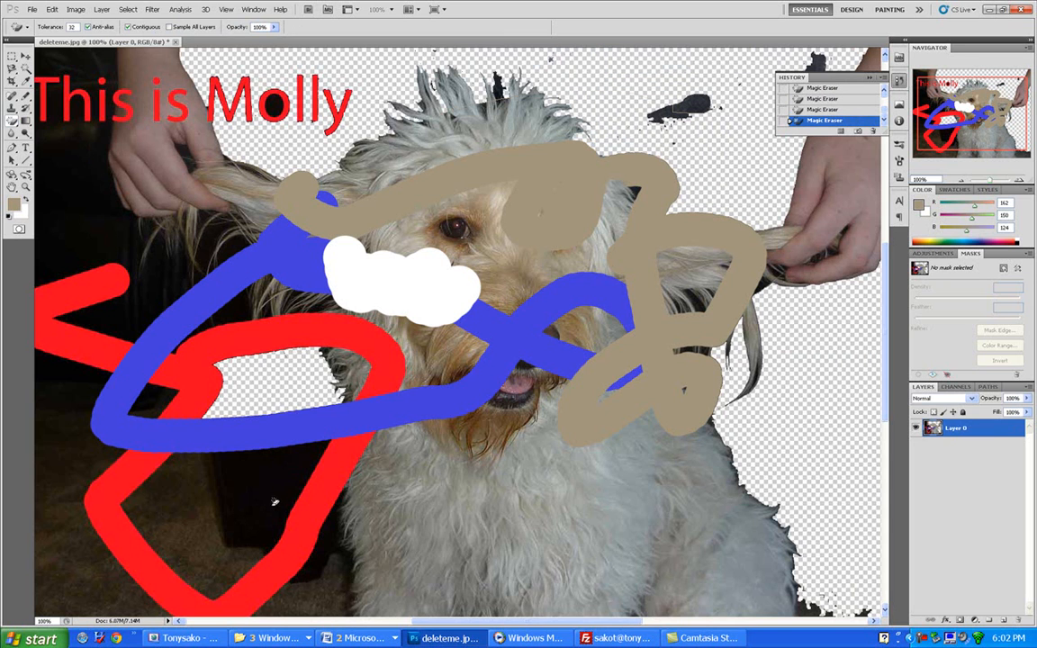
{"action": "left_click", "coordinate": [274, 502]}
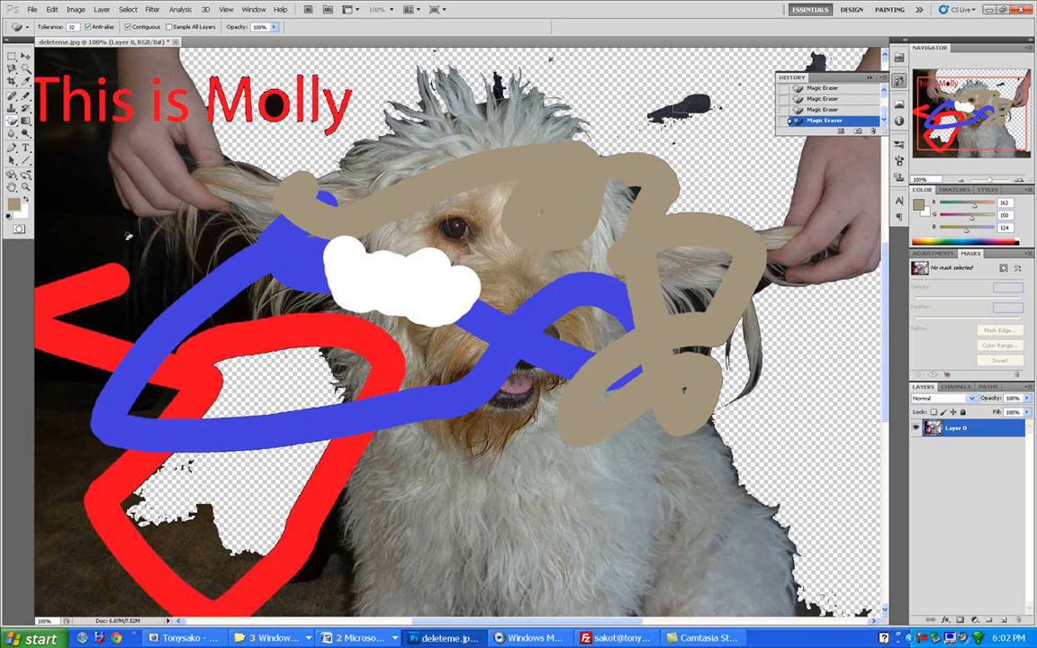
Step: Try a blue, red and yellow linear gradient diagonally across the photo with the Gradient tool, and undo it
{"action": "left_click", "coordinate": [25, 120]}
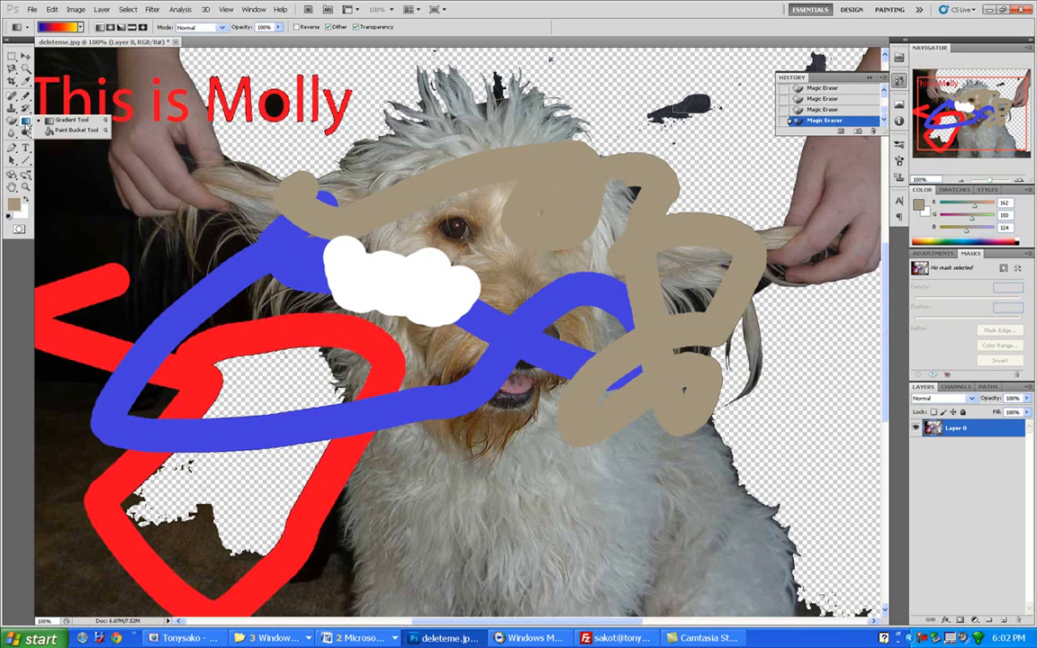
{"action": "left_click", "coordinate": [56, 121]}
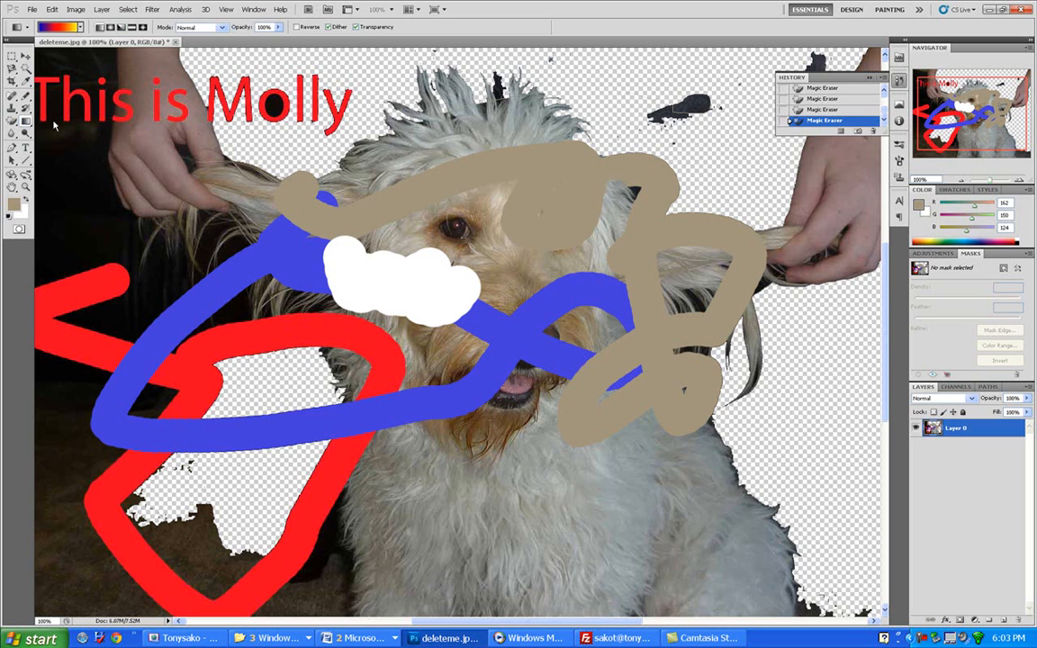
{"action": "left_click_drag", "start_coordinate": [106, 153], "coordinate": [504, 337]}
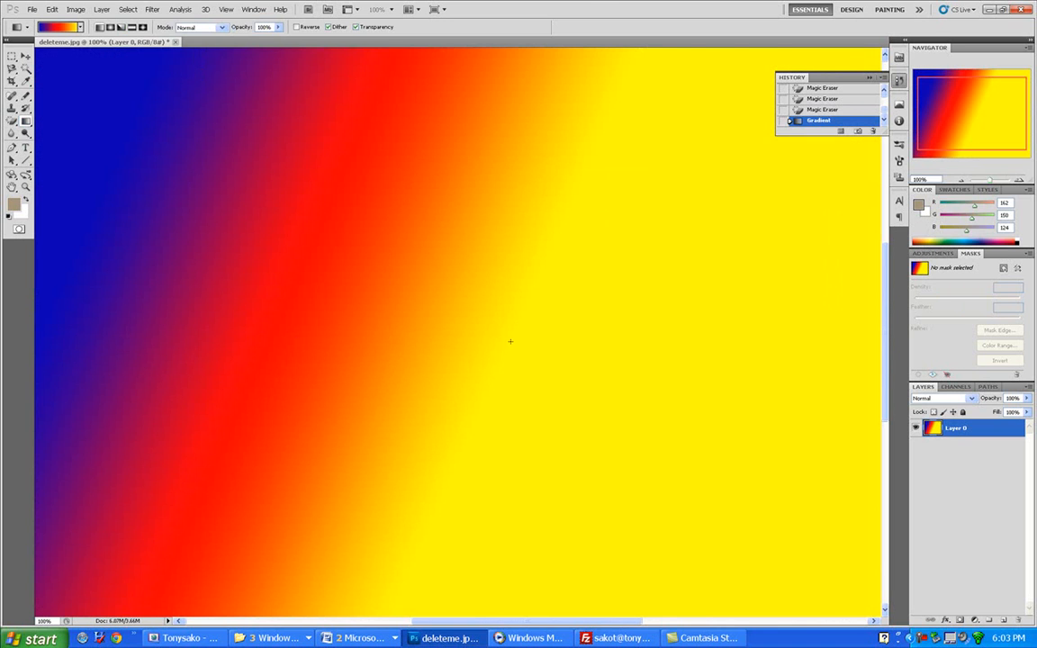
{"action": "key", "text": "ctrl+z"}
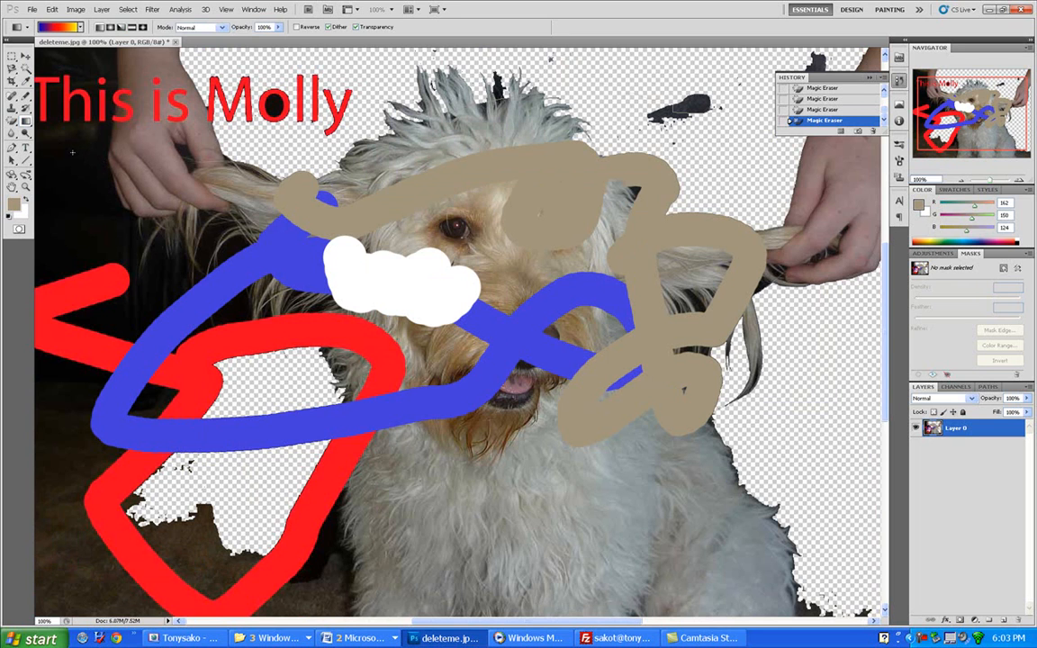
Step: Fill the white band below the eye, the upper gap inside the red loop and the transparent area above the dog with the tan foreground using Paint Bucket
{"action": "left_click", "coordinate": [26, 121]}
{"action": "left_click", "coordinate": [63, 131]}
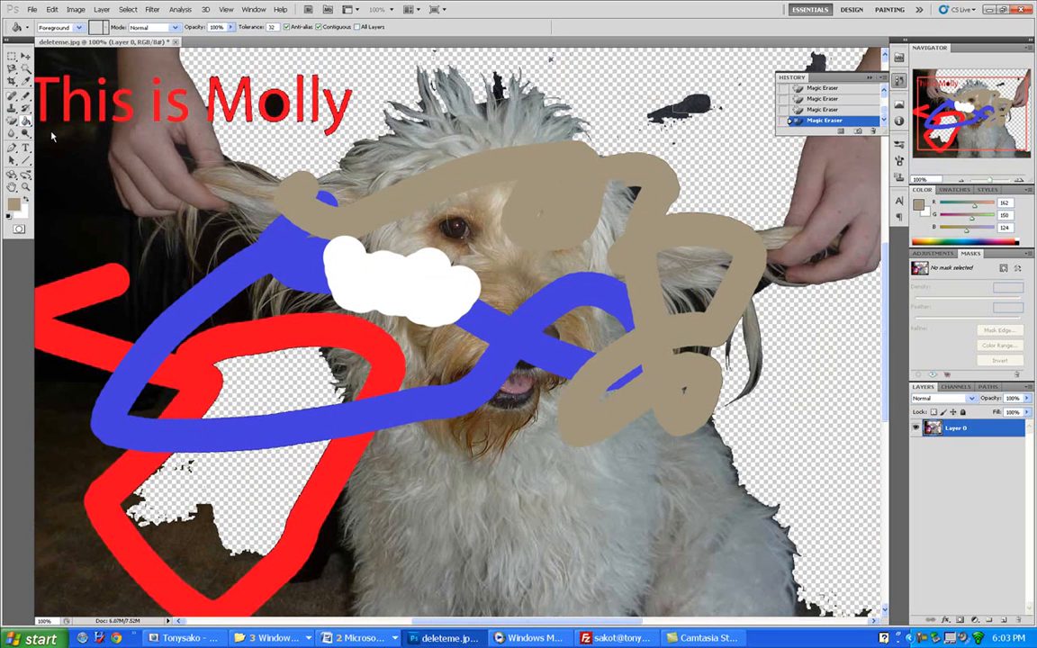
{"action": "left_click", "coordinate": [345, 264]}
{"action": "left_click", "coordinate": [250, 353]}
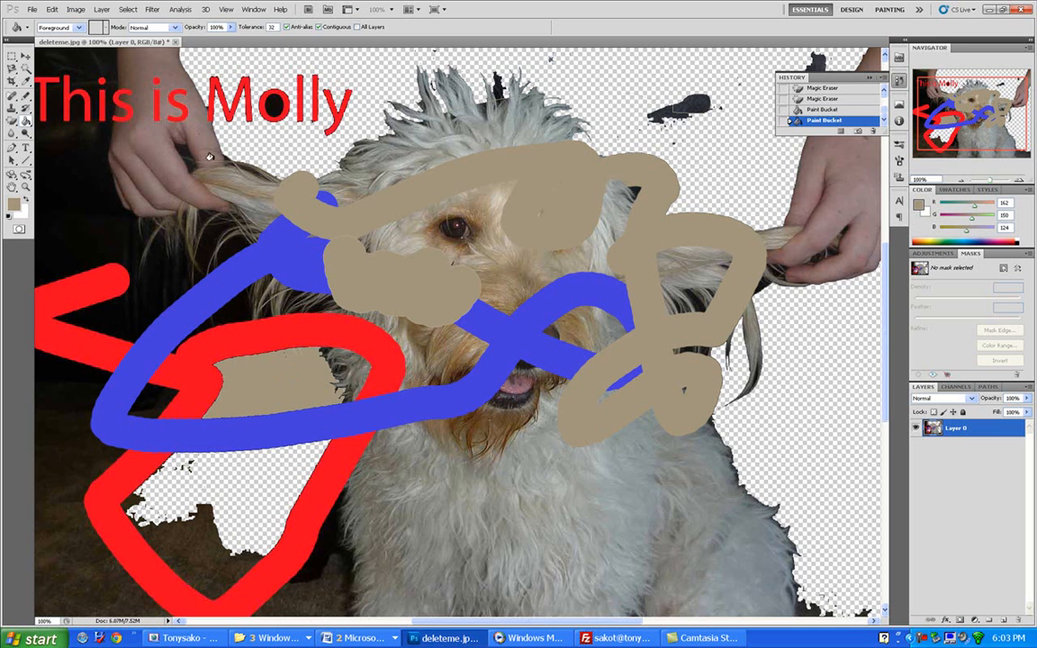
{"action": "left_click", "coordinate": [241, 148]}
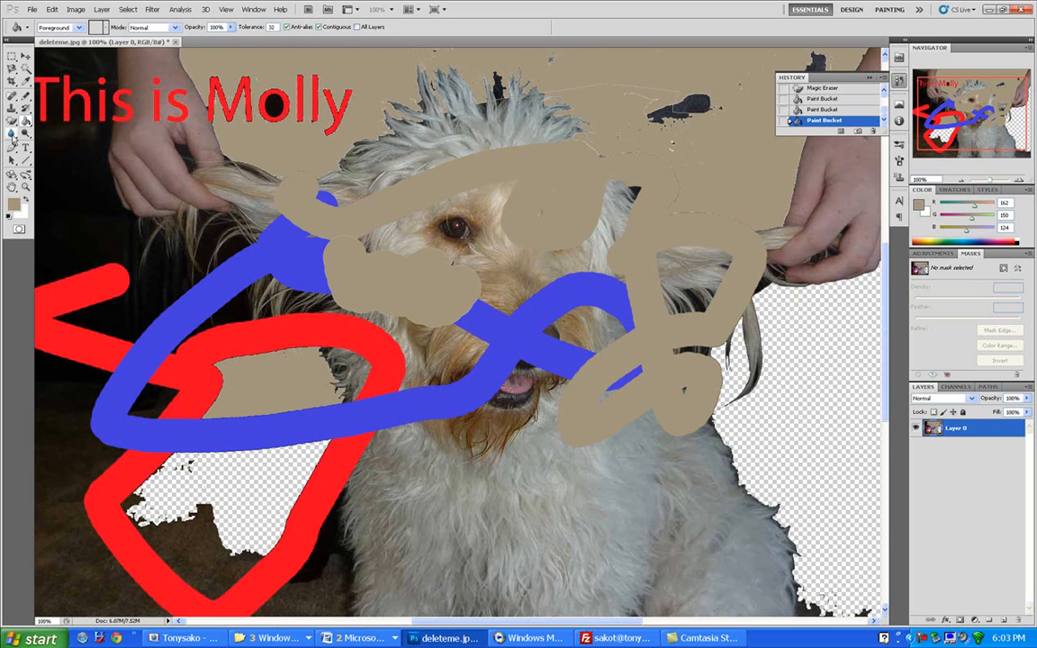
Step: Blur the ear fur beside the hand near the Molly text with the Blur tool at 50% strength
{"action": "left_click", "coordinate": [12, 133]}
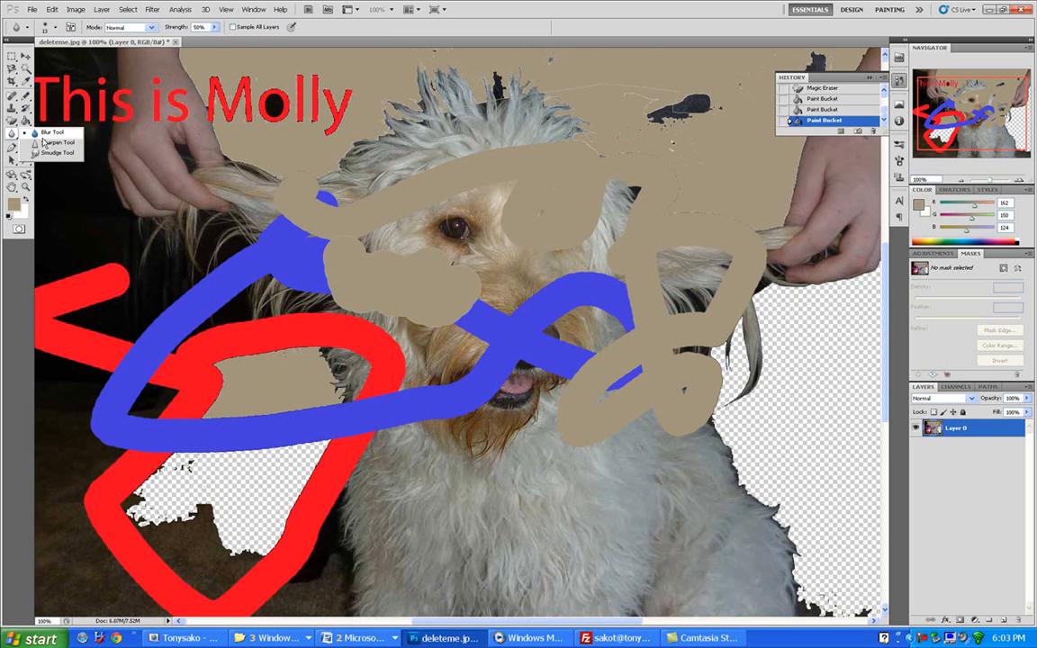
{"action": "left_click", "coordinate": [40, 132]}
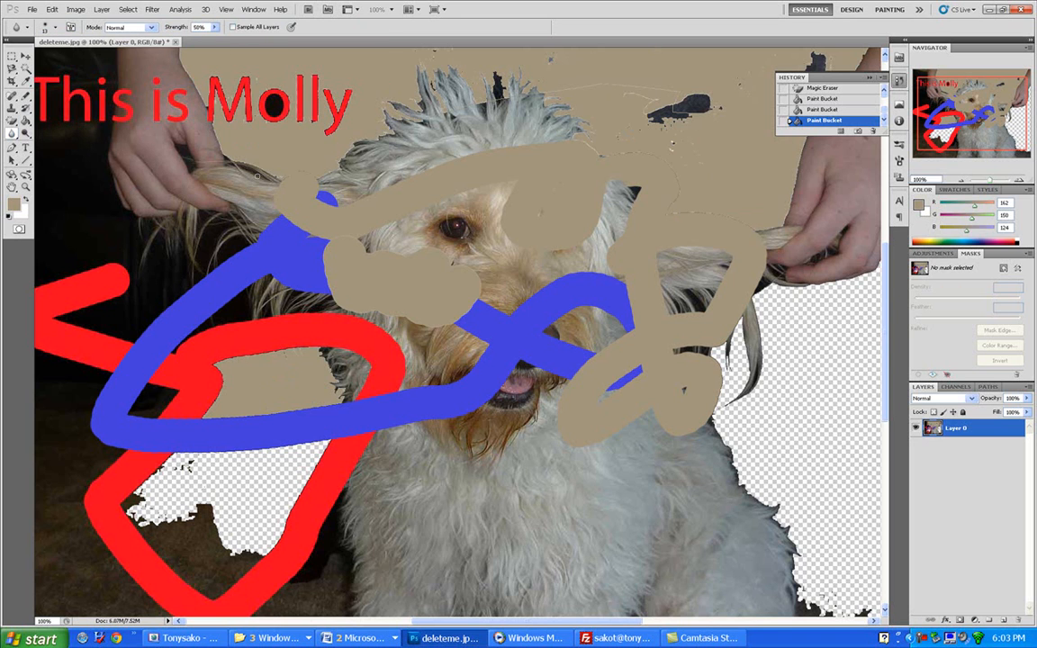
{"action": "left_click", "coordinate": [828, 241]}
{"action": "left_click_drag", "start_coordinate": [254, 172], "coordinate": [228, 155]}
Step: Sharpen the fur strands between the blue and red strokes at 50% strength, and return to the Blur tool
{"action": "left_click", "coordinate": [12, 136]}
{"action": "left_click", "coordinate": [56, 142]}
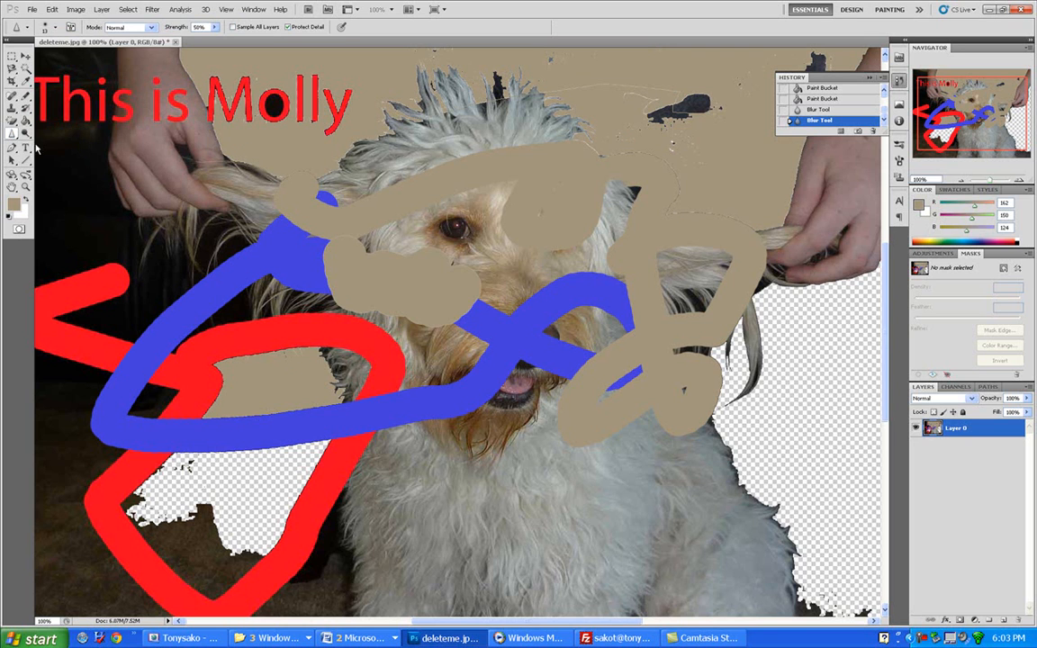
{"action": "left_click", "coordinate": [276, 311]}
{"action": "left_click", "coordinate": [276, 311]}
{"action": "left_click", "coordinate": [276, 312]}
{"action": "left_click", "coordinate": [276, 313]}
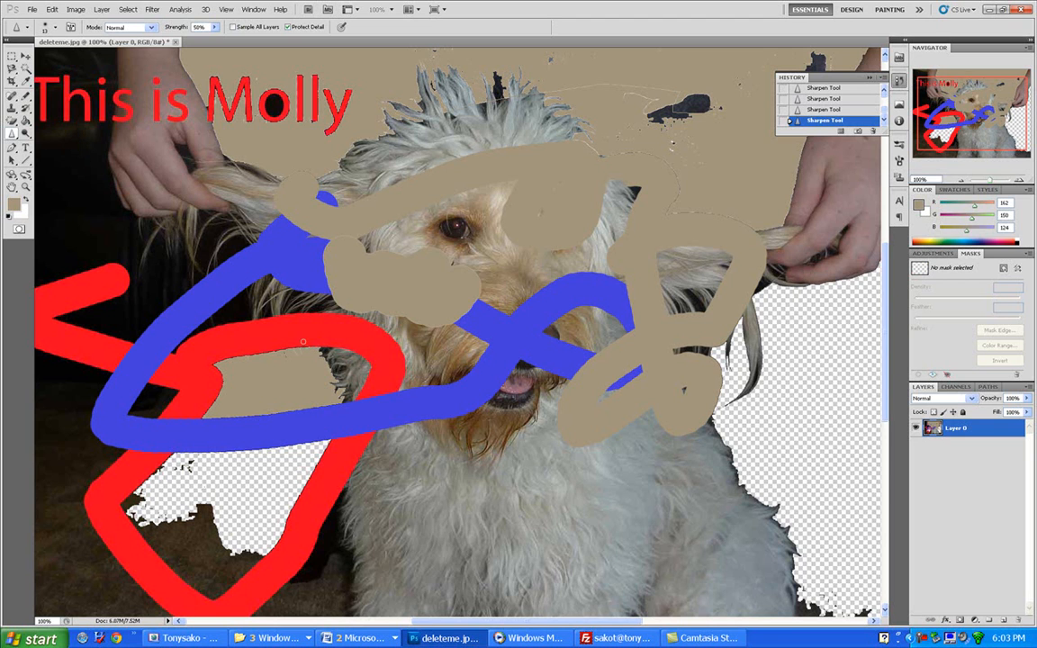
{"action": "left_click", "coordinate": [11, 133]}
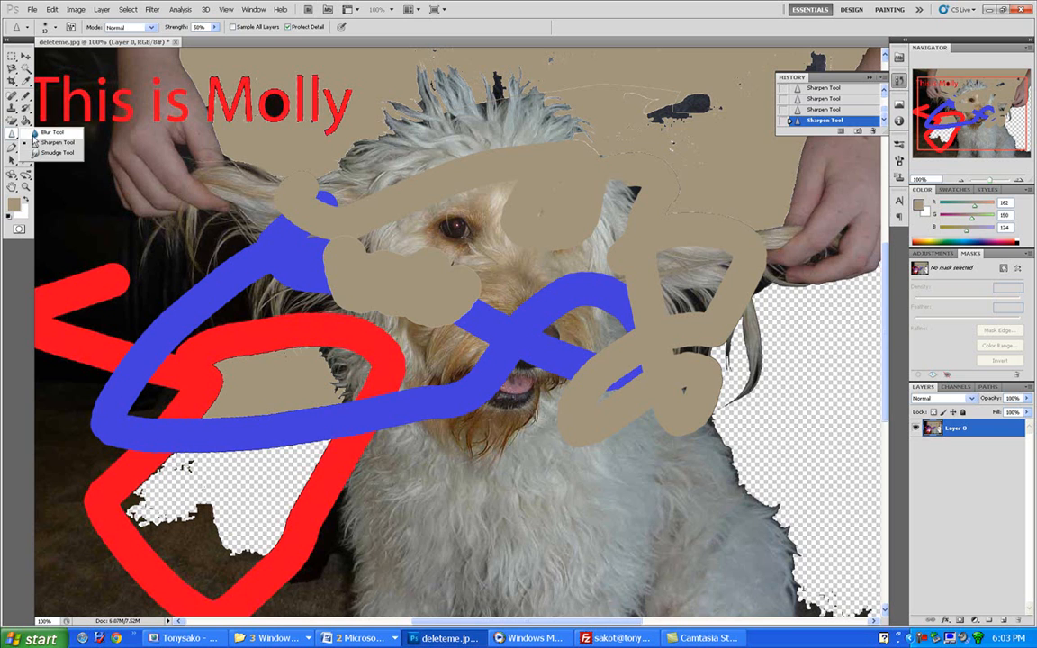
{"action": "left_click", "coordinate": [47, 133]}
Step: Lighten the fingers of the hand below the Molly text with the Dodge tool, using Midtones range and 50% exposure
{"action": "left_click", "coordinate": [25, 135]}
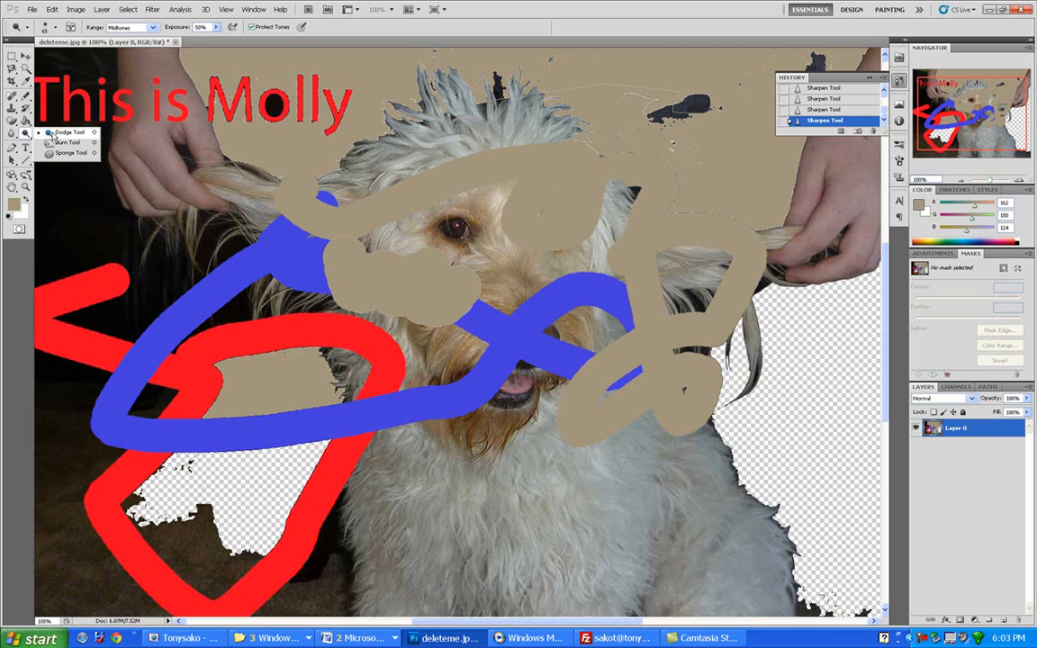
{"action": "left_click", "coordinate": [51, 133]}
{"action": "left_click", "coordinate": [141, 183]}
{"action": "left_click", "coordinate": [142, 184]}
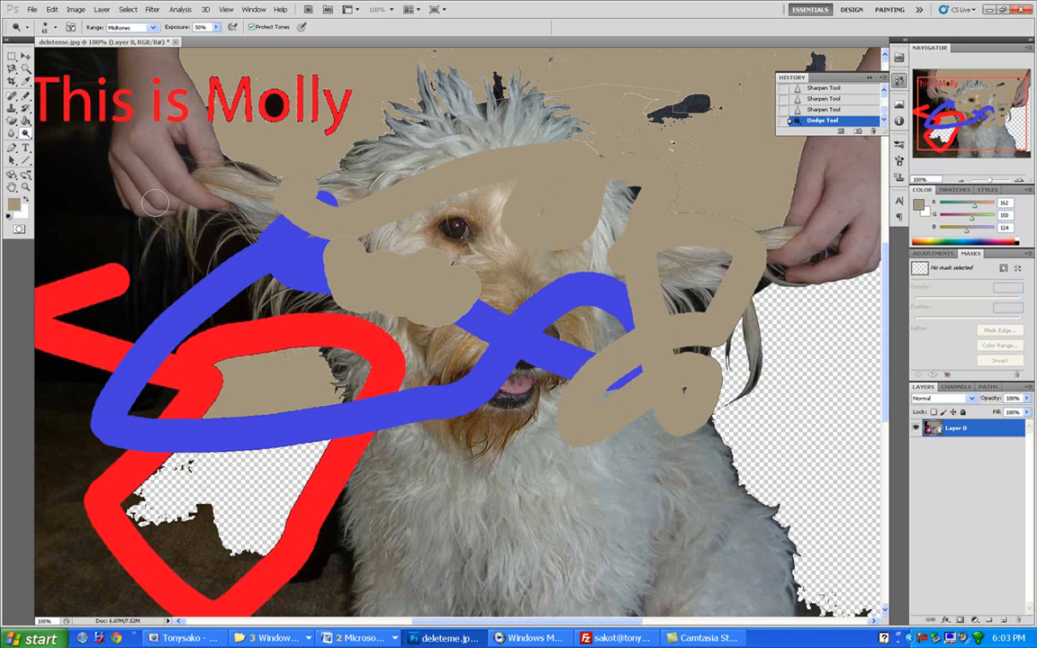
{"action": "left_click", "coordinate": [155, 203]}
{"action": "left_click", "coordinate": [155, 203]}
{"action": "left_click", "coordinate": [155, 203]}
{"action": "left_click", "coordinate": [165, 203]}
{"action": "mouse_move", "coordinate": [165, 202]}
{"action": "left_mouse_down"}
{"action": "mouse_move", "coordinate": [148, 178]}
{"action": "mouse_move", "coordinate": [157, 186]}
{"action": "left_mouse_up"}
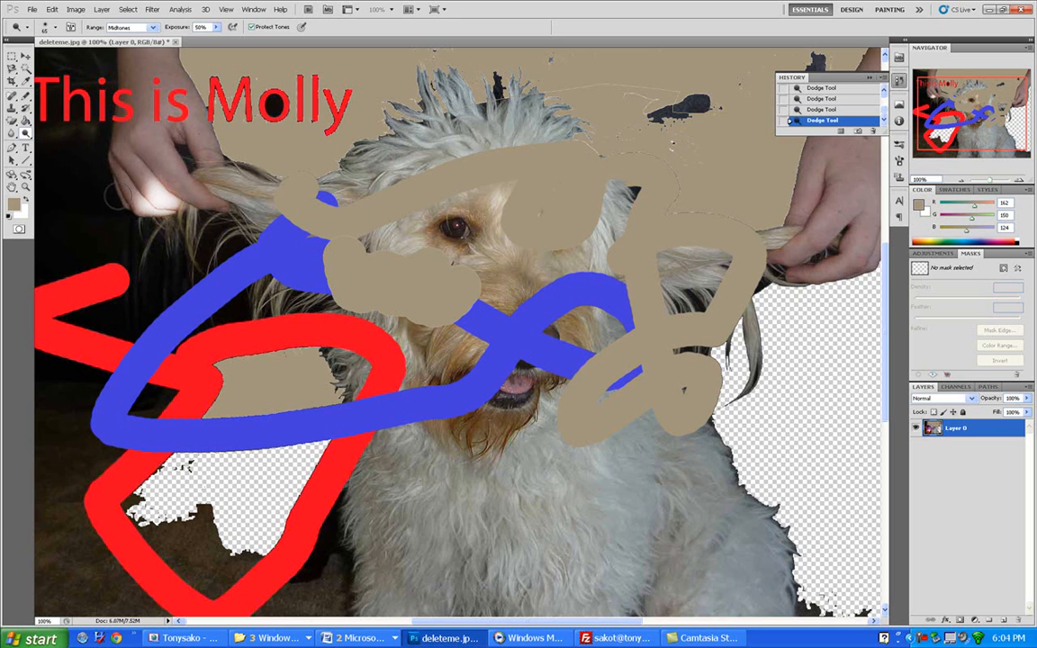
Step: Darken the same fingers with the Burn tool, using Midtones range and 50% exposure
{"action": "right_click", "coordinate": [28, 137]}
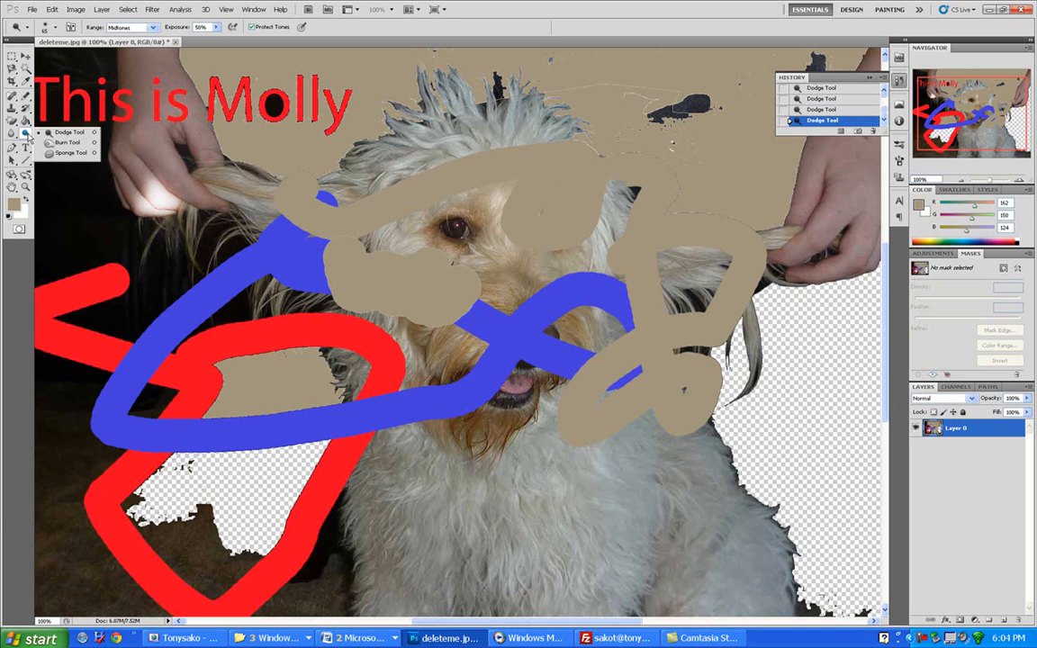
{"action": "left_click", "coordinate": [65, 143]}
{"action": "left_click", "coordinate": [128, 177]}
{"action": "left_click", "coordinate": [131, 178]}
{"action": "mouse_move", "coordinate": [133, 178]}
{"action": "left_mouse_down"}
{"action": "mouse_move", "coordinate": [169, 203]}
{"action": "mouse_move", "coordinate": [161, 191]}
{"action": "mouse_move", "coordinate": [140, 179]}
{"action": "left_mouse_up"}
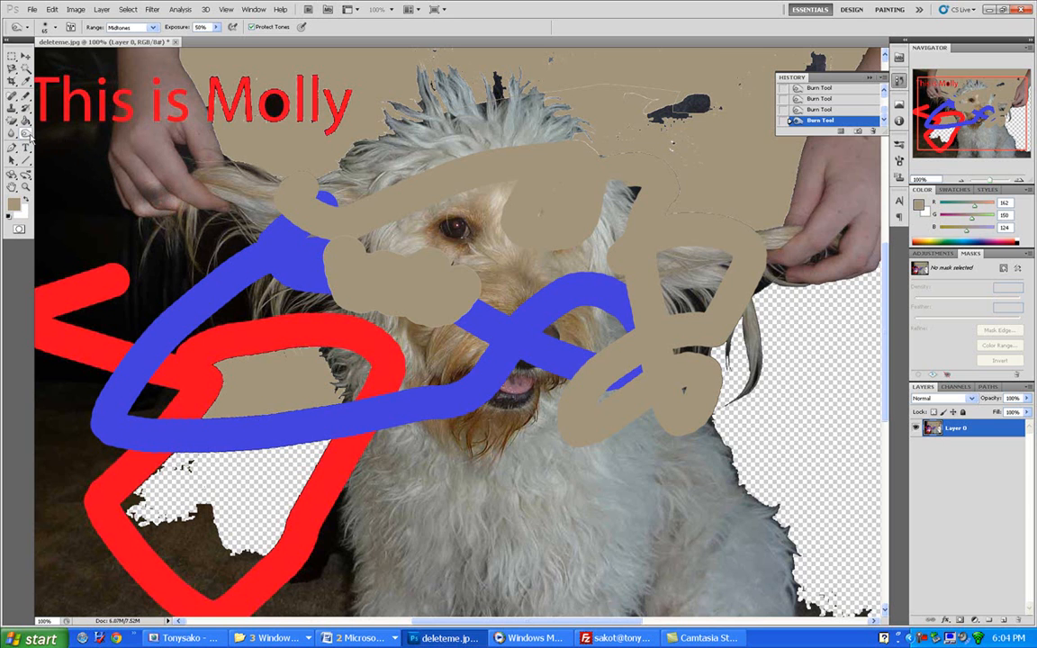
Step: Desaturate a spot on the blue stroke's upper arm with the Sponge tool in Desaturate mode at 50% flow
{"action": "right_click", "coordinate": [27, 134]}
{"action": "left_click", "coordinate": [58, 143]}
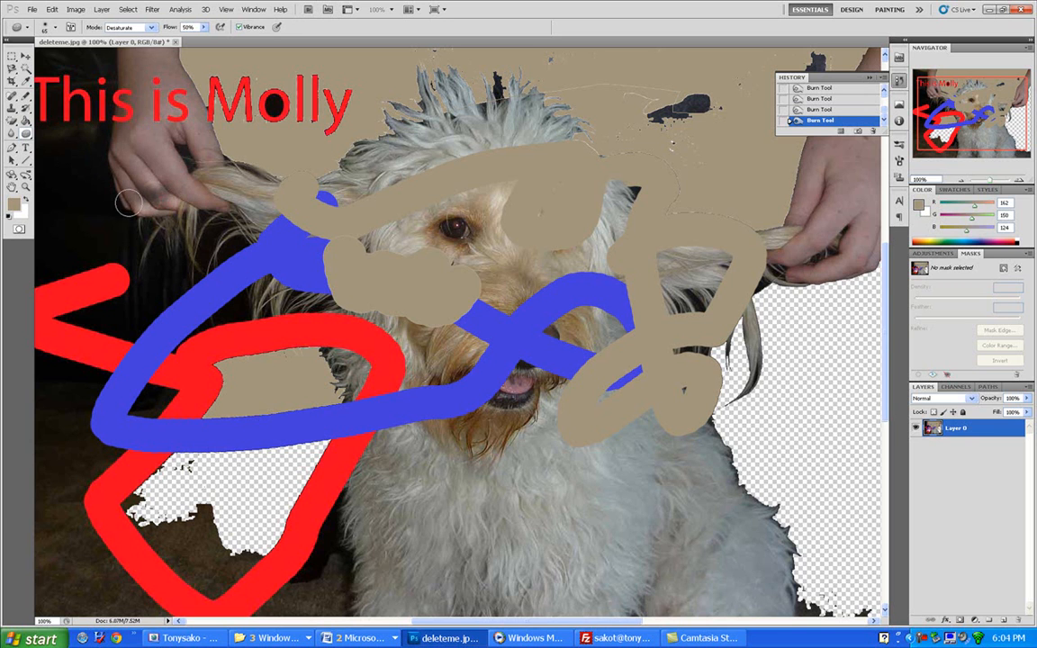
{"action": "left_click", "coordinate": [233, 305]}
{"action": "left_click", "coordinate": [232, 304]}
{"action": "left_click", "coordinate": [232, 303]}
{"action": "left_click", "coordinate": [233, 304]}
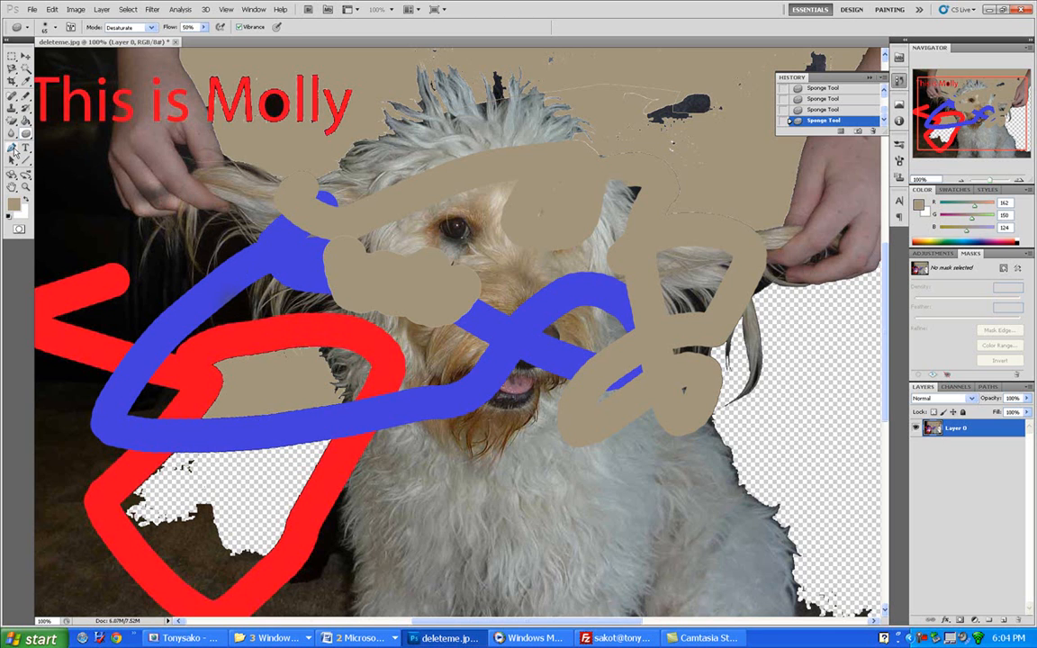
Step: Look through the variants of the Pen tool and the Type tool
{"action": "left_click", "coordinate": [12, 149]}
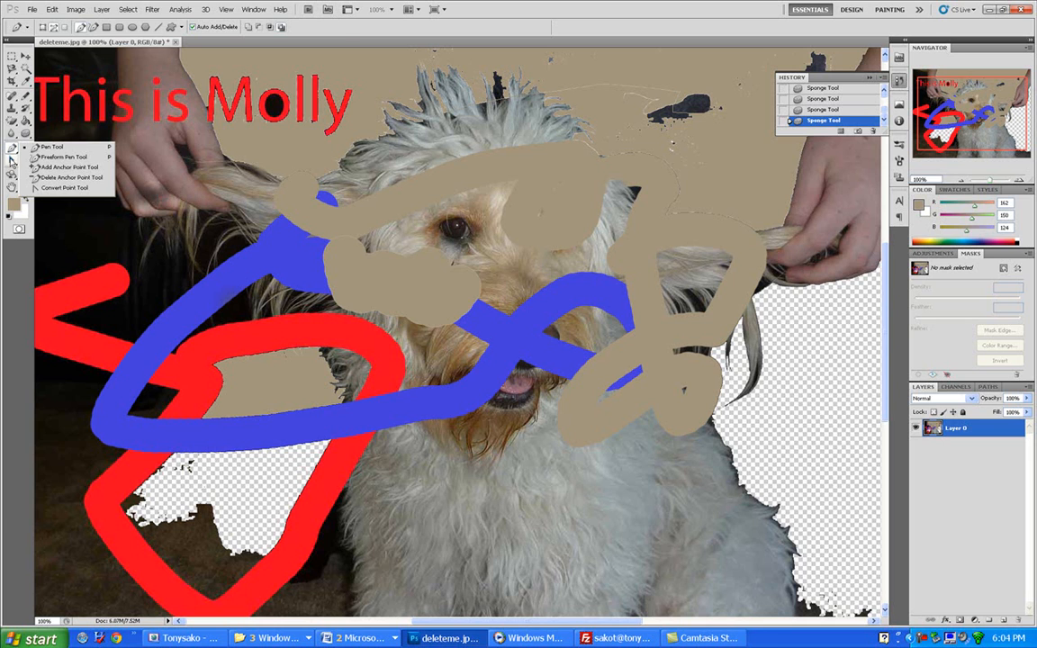
{"action": "left_click", "coordinate": [12, 161]}
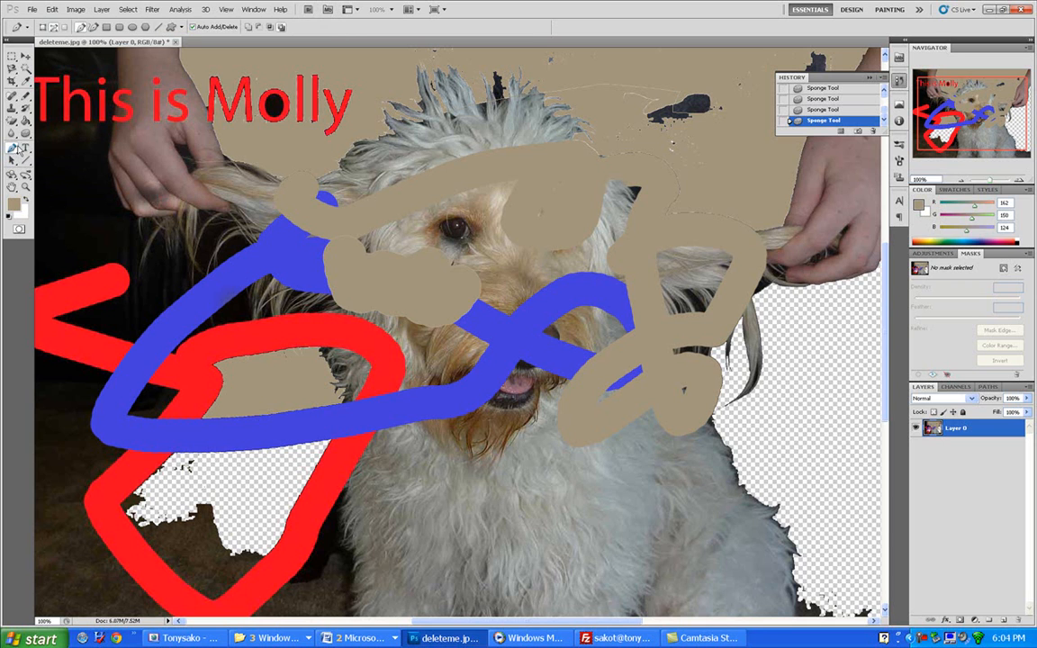
{"action": "left_click", "coordinate": [26, 149]}
{"action": "left_click", "coordinate": [27, 150]}
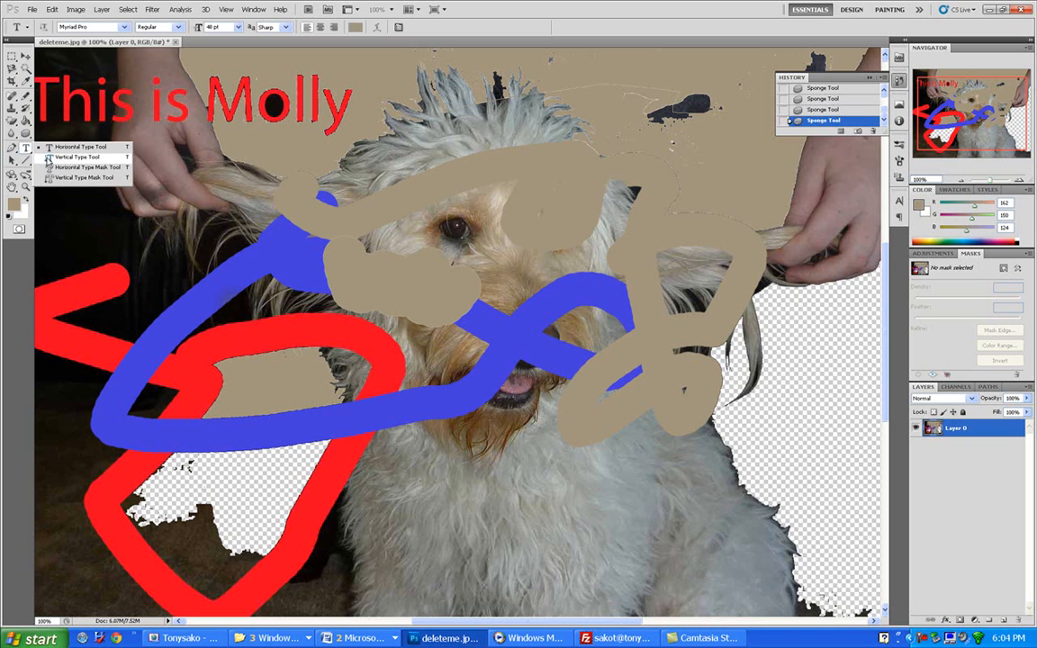
Step: Choose the Custom Shape tool and show its collection of ready-made shapes
{"action": "left_click", "coordinate": [25, 160]}
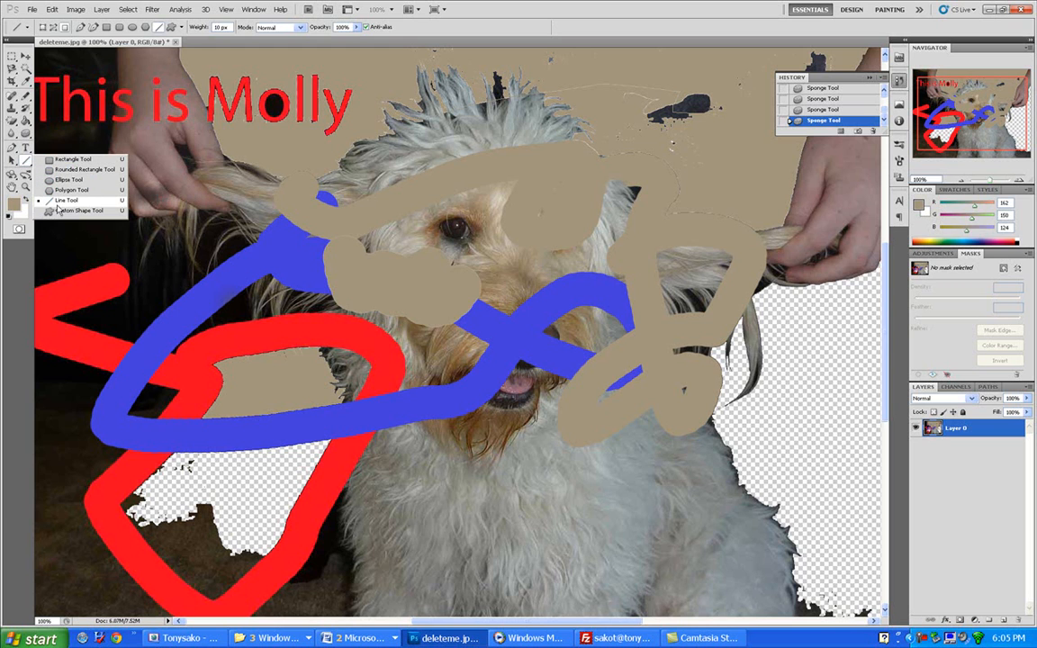
{"action": "left_click", "coordinate": [58, 212]}
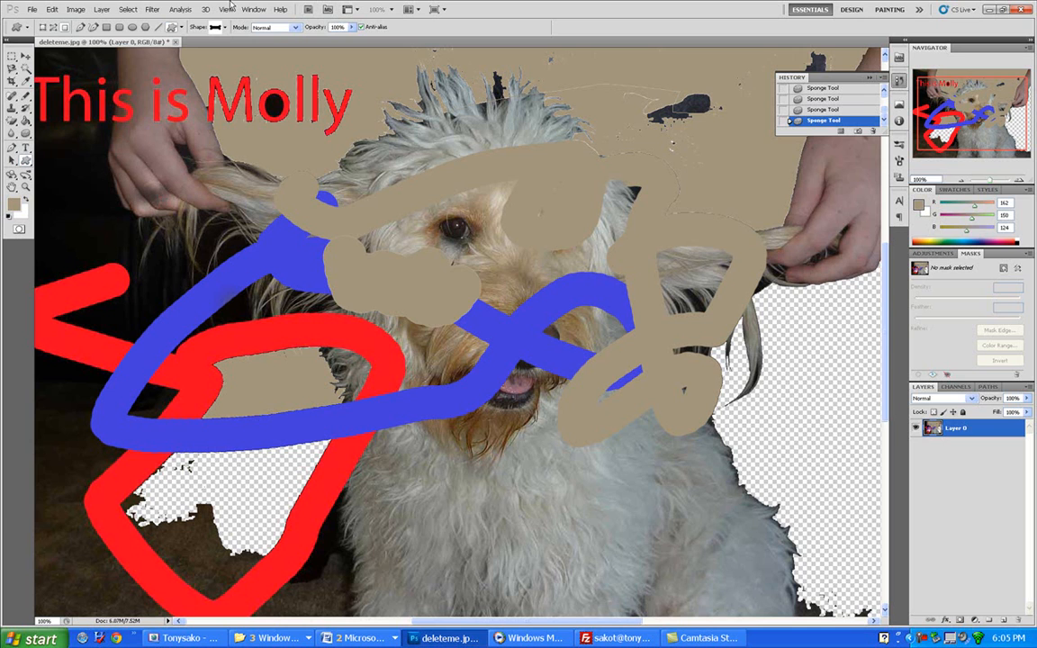
{"action": "left_click", "coordinate": [225, 28]}
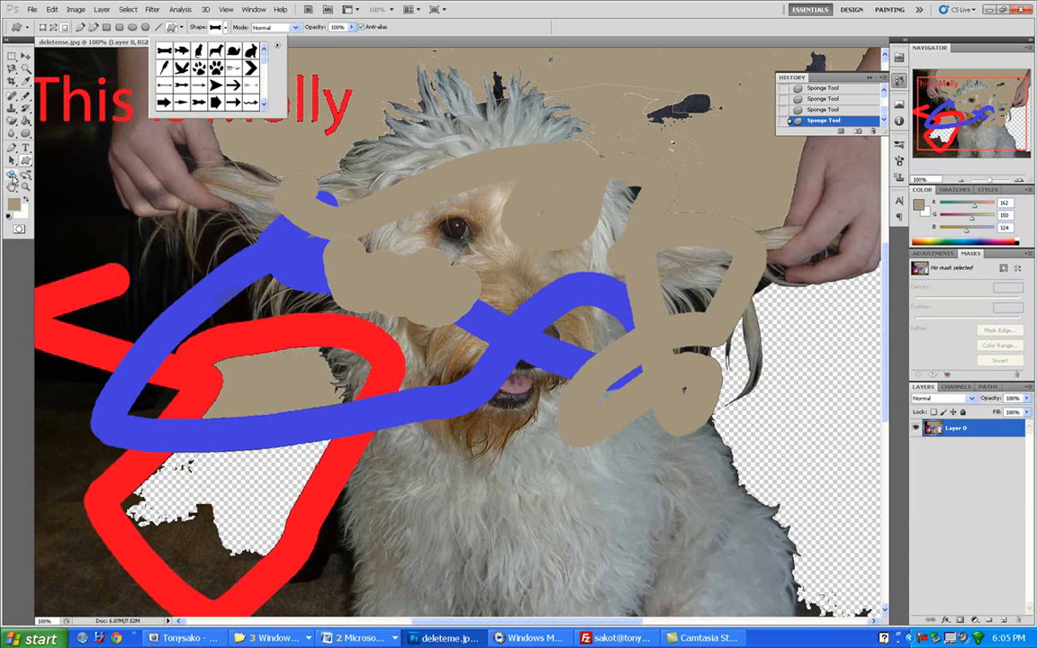
Step: Look through the 3D object tools and the 3D camera tools
{"action": "left_click", "coordinate": [12, 175]}
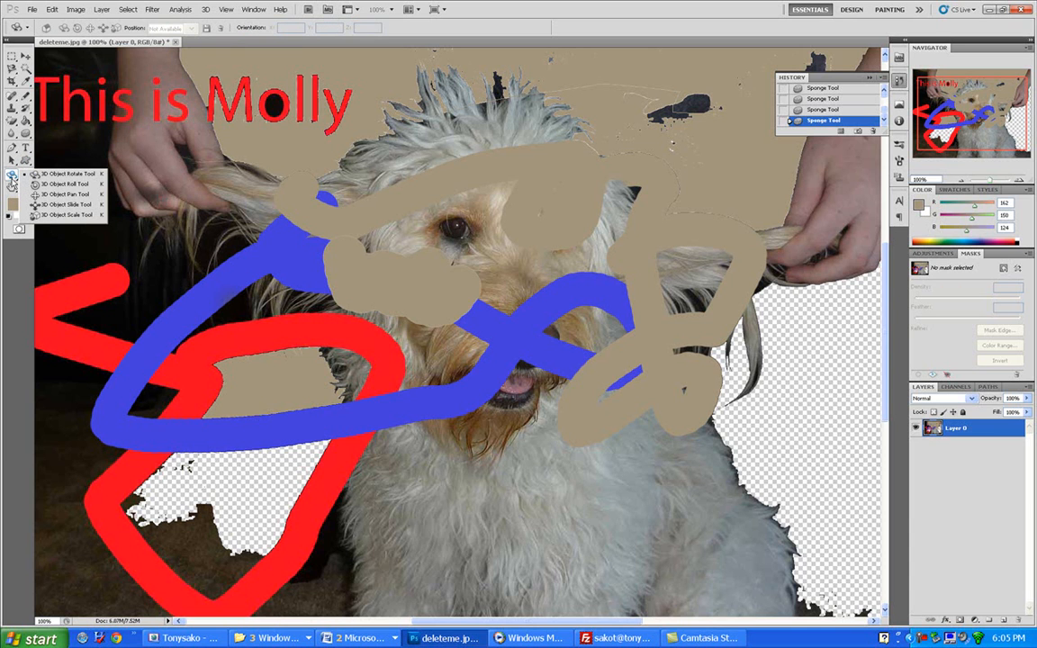
{"action": "left_click", "coordinate": [124, 153]}
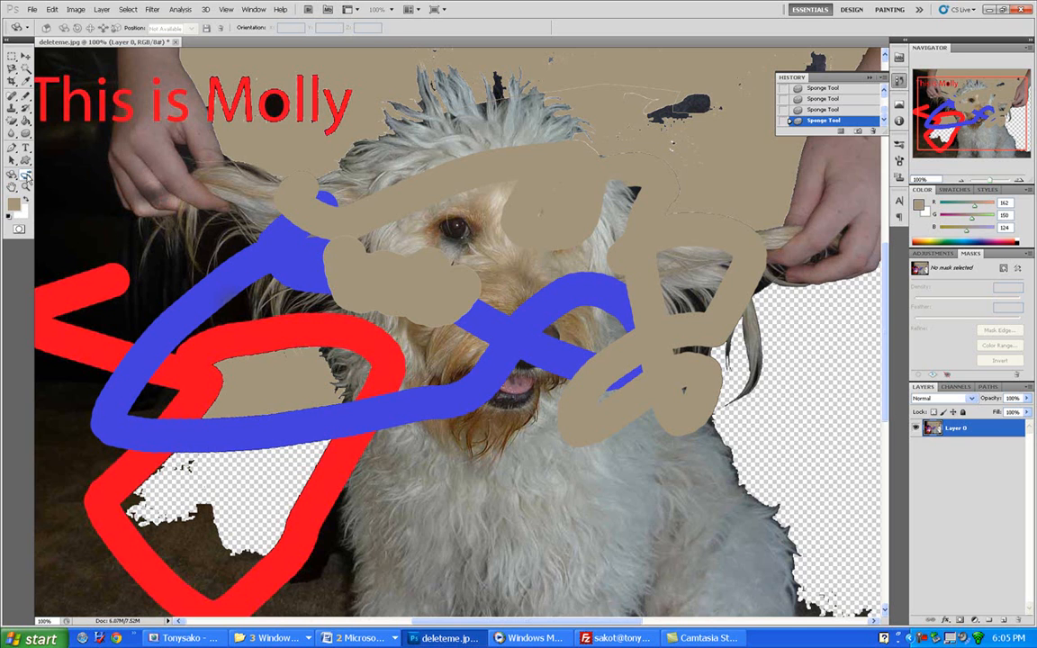
{"action": "left_click", "coordinate": [27, 176]}
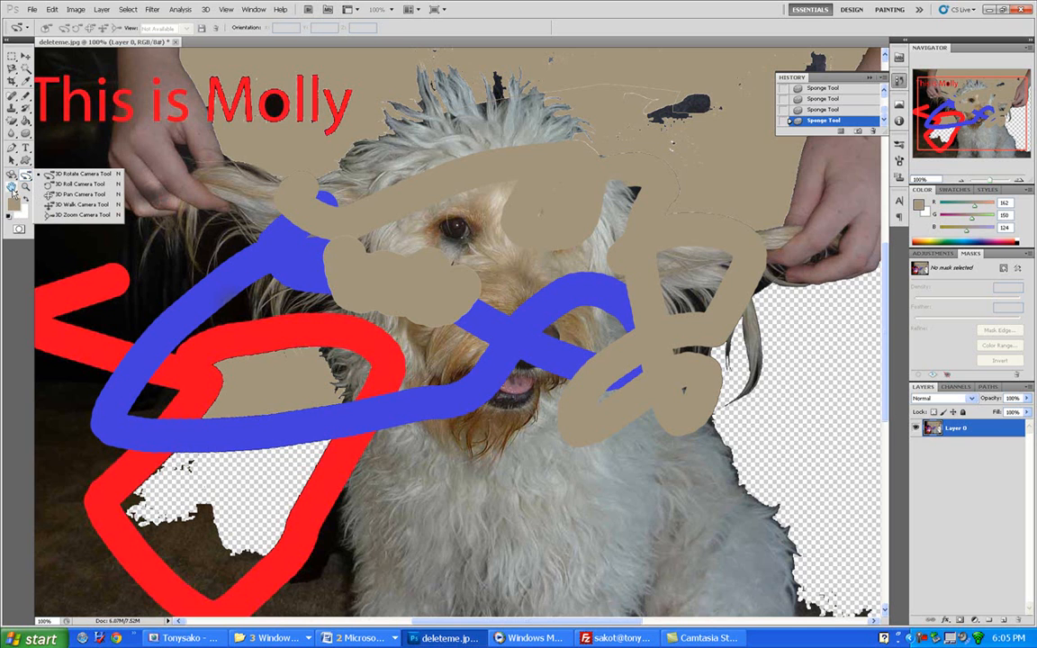
Step: Shift the visible part of the photo slightly with the Hand tool
{"action": "left_click", "coordinate": [13, 189]}
{"action": "left_click", "coordinate": [41, 188]}
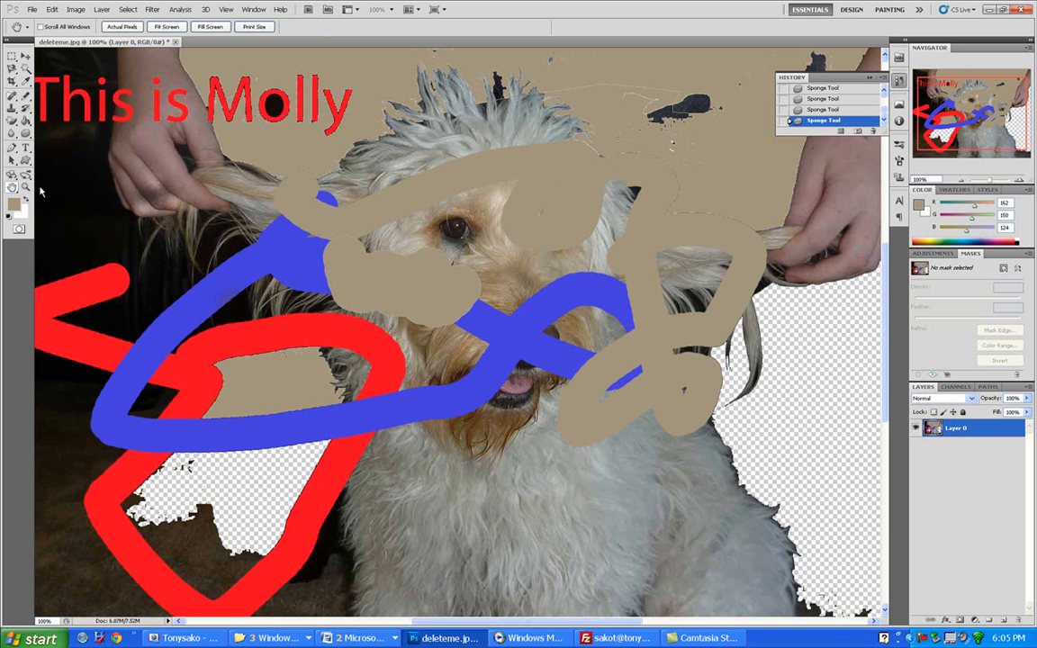
{"action": "left_click_drag", "start_coordinate": [137, 208], "coordinate": [187, 227]}
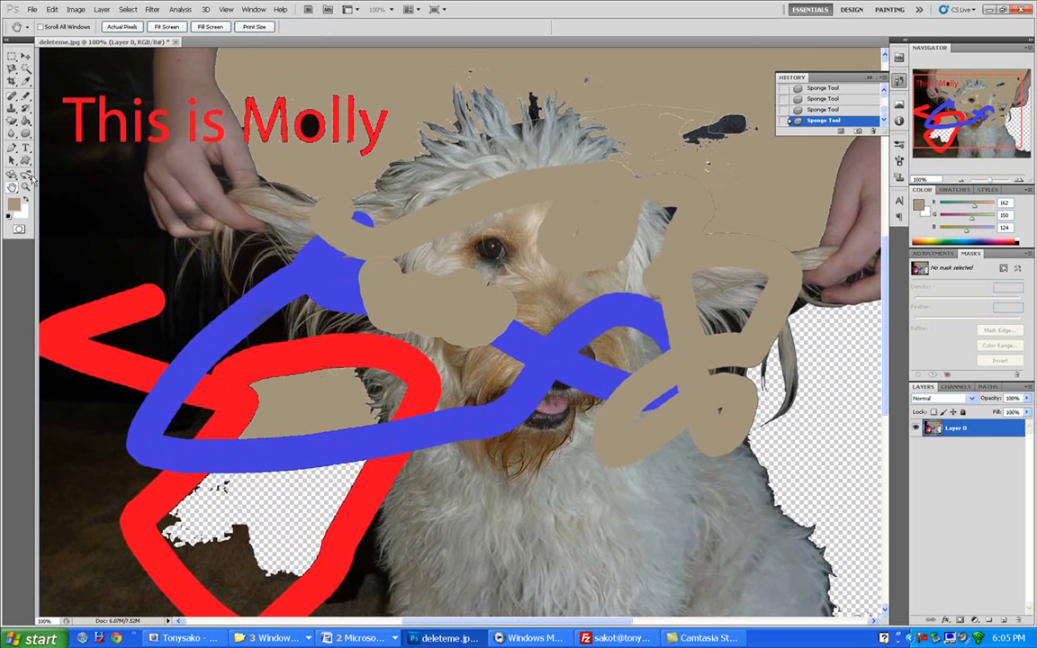
Step: Magnify the fingers holding the ear fur with the Zoom tool, and zoom back out to 400%
{"action": "left_click", "coordinate": [28, 189]}
{"action": "left_click", "coordinate": [200, 216]}
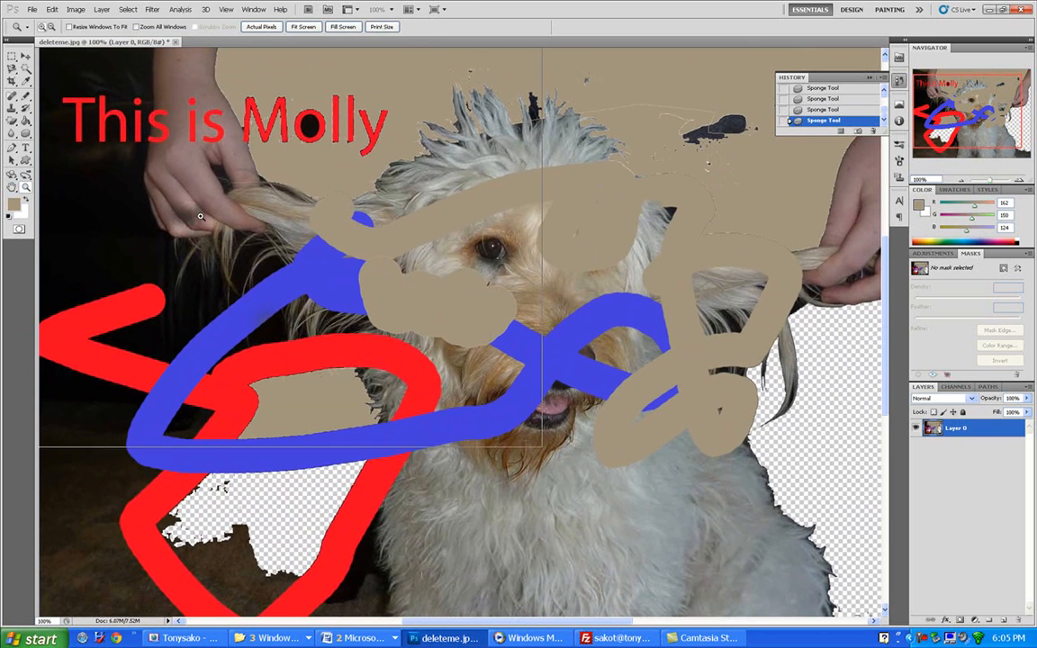
{"action": "left_click", "coordinate": [210, 212]}
{"action": "left_click_drag", "start_coordinate": [210, 210], "coordinate": [229, 253]}
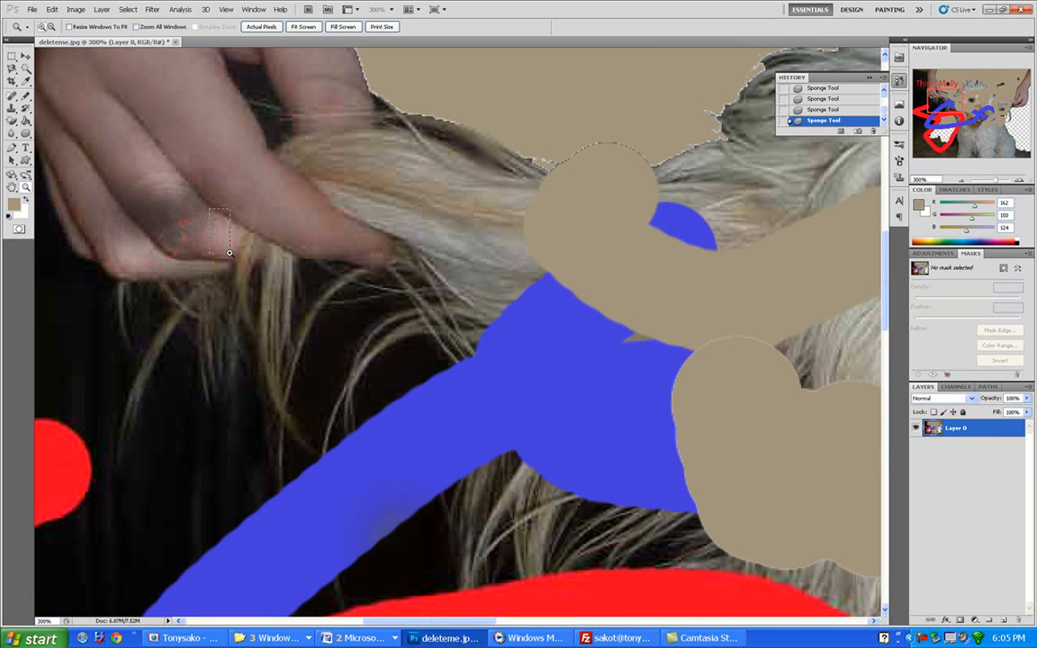
{"action": "left_click_drag", "start_coordinate": [504, 320], "coordinate": [506, 320]}
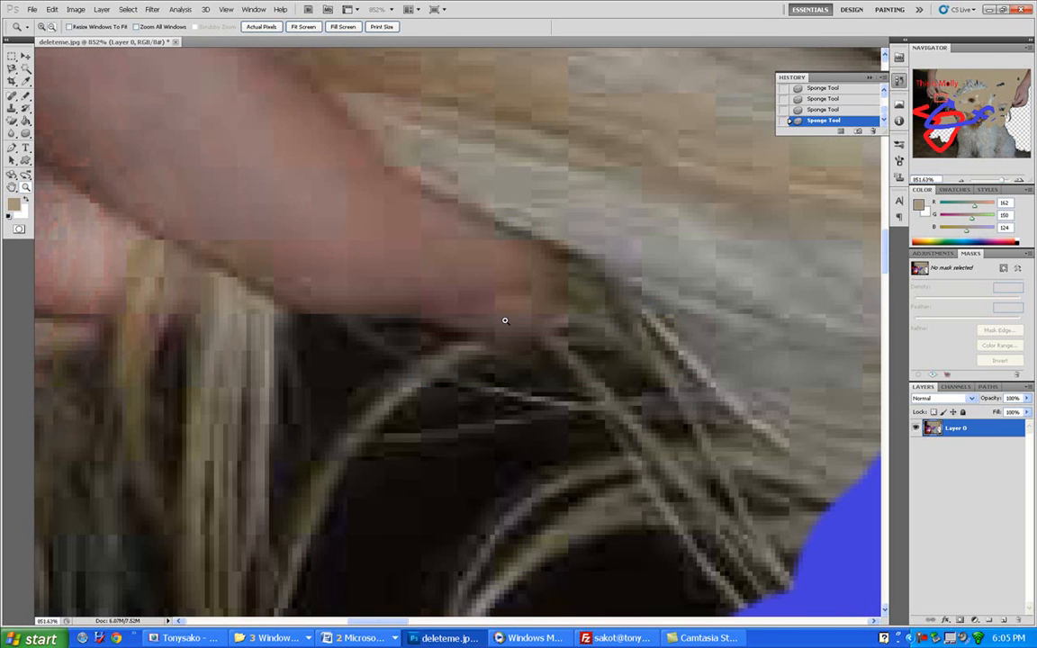
{"action": "left_click", "coordinate": [505, 319], "text": "alt"}
{"action": "left_click", "coordinate": [504, 319], "text": "alt"}
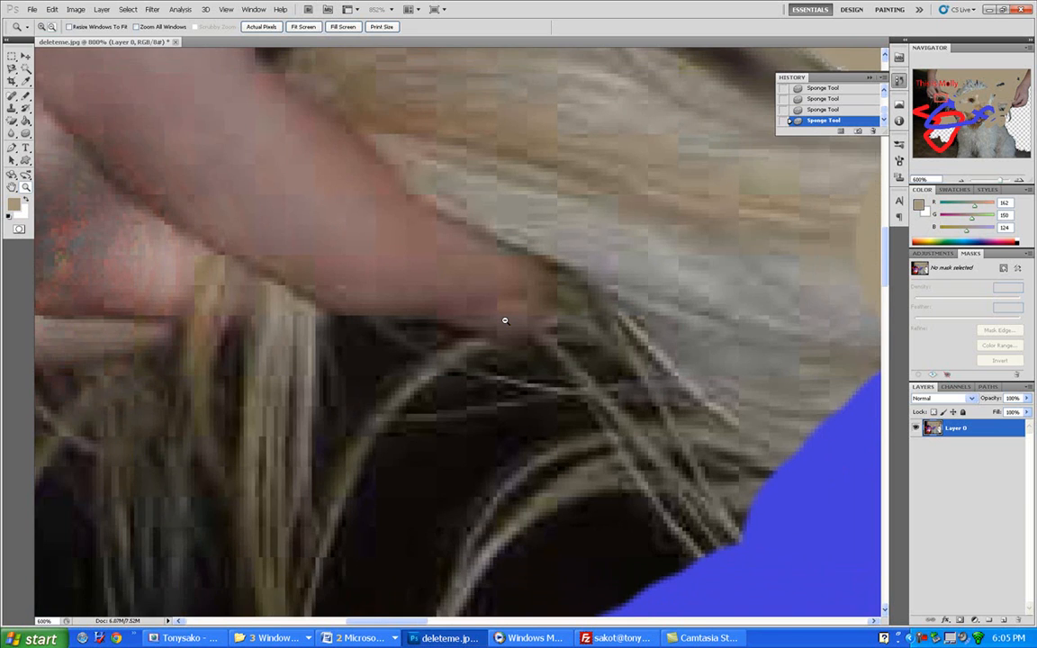
{"action": "left_click", "coordinate": [505, 319], "text": "alt"}
{"action": "left_click", "coordinate": [505, 319], "text": "alt"}
{"action": "left_click", "coordinate": [504, 320], "text": "alt"}
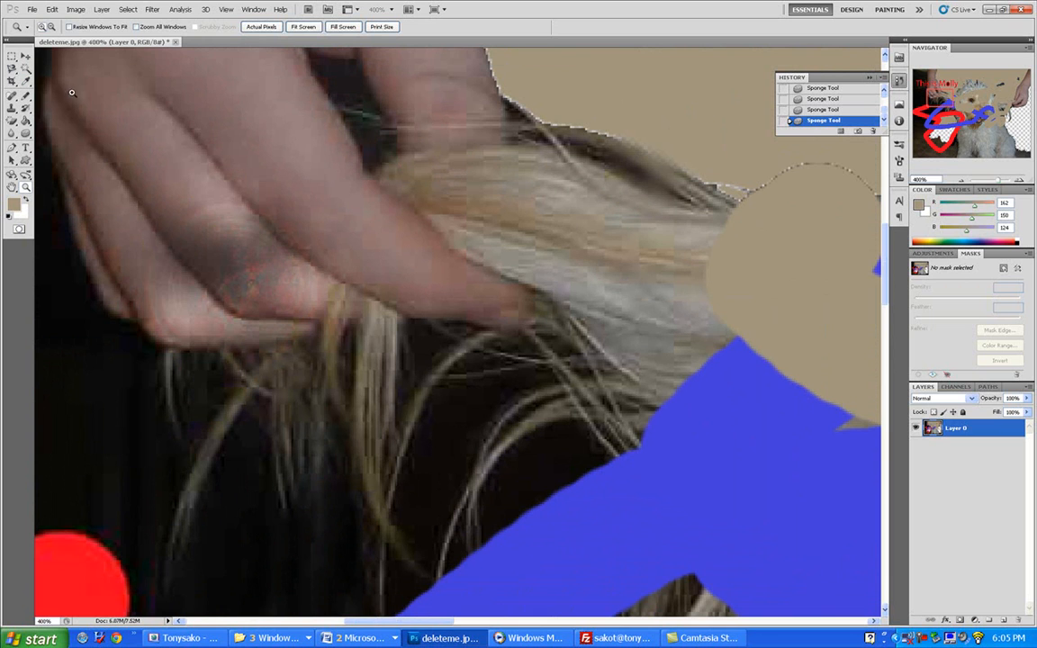
Step: Show the brush and eraser tool groups again, choosing the Brush tool first and the Eraser tool second
{"action": "left_click", "coordinate": [25, 95]}
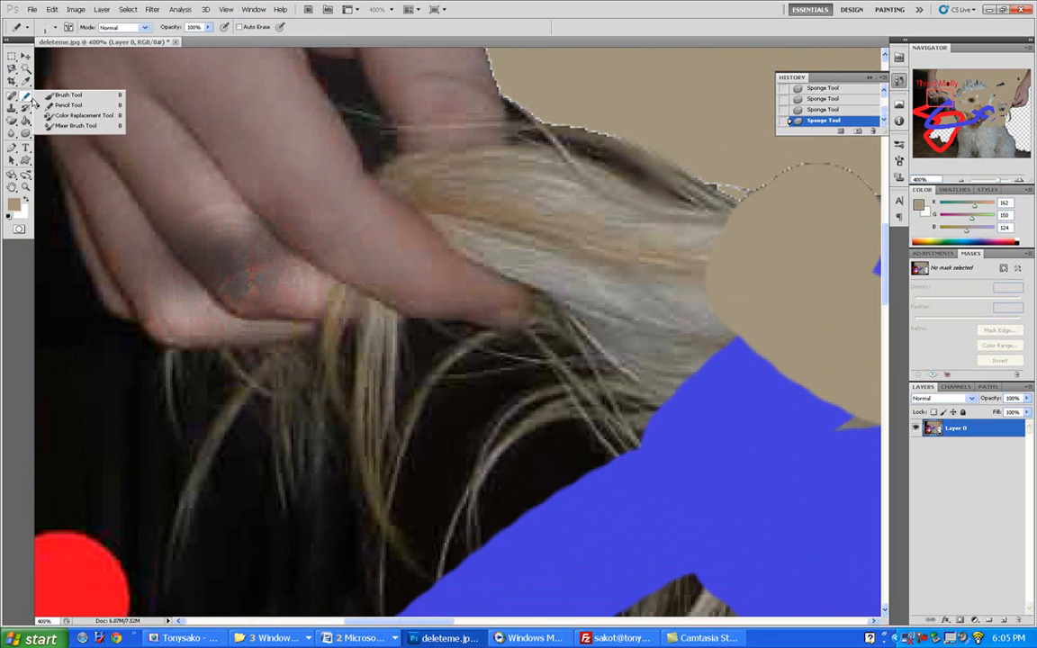
{"action": "left_click", "coordinate": [58, 96]}
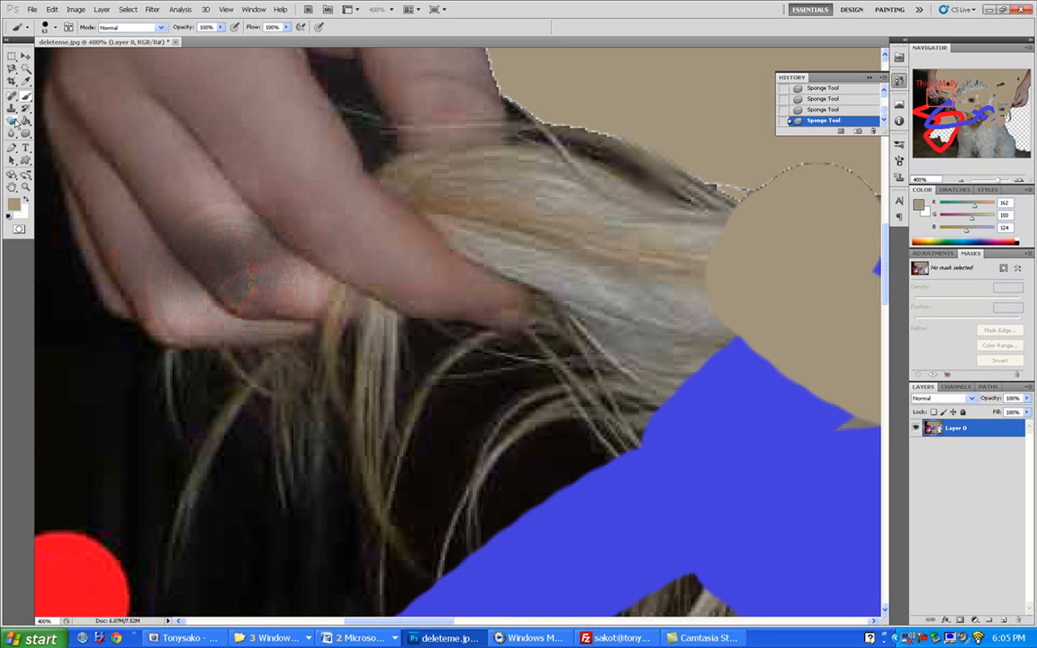
{"action": "right_click", "coordinate": [13, 122]}
{"action": "left_click", "coordinate": [38, 118]}
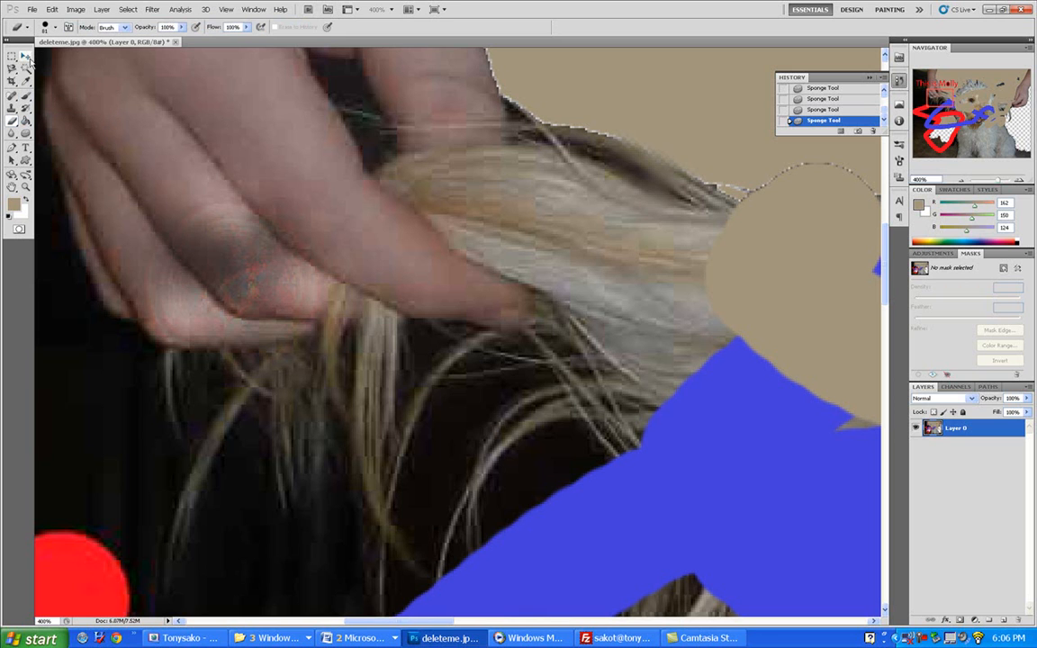